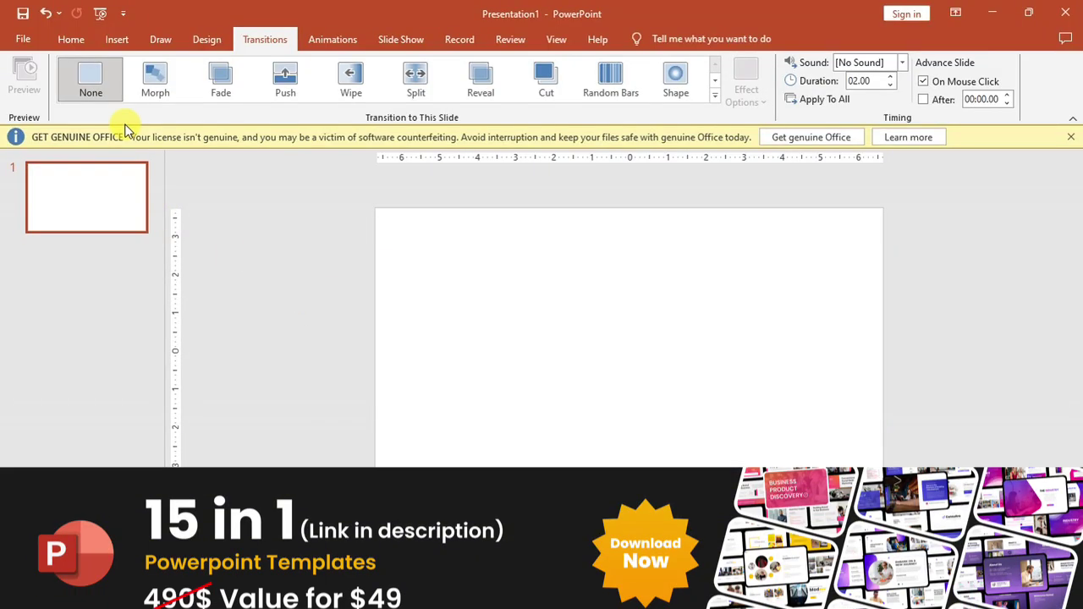
Draw a rounded rectangle, narrow it, soften its corners, and move it toward the slide's left
left_click(119, 40)
left_click(249, 92)
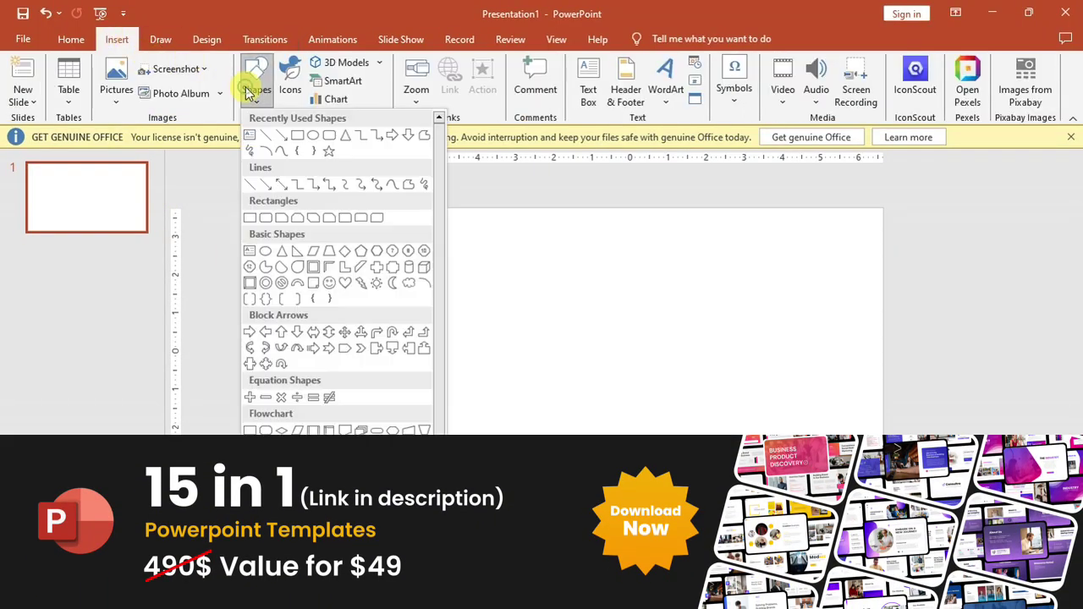
left_click(267, 219)
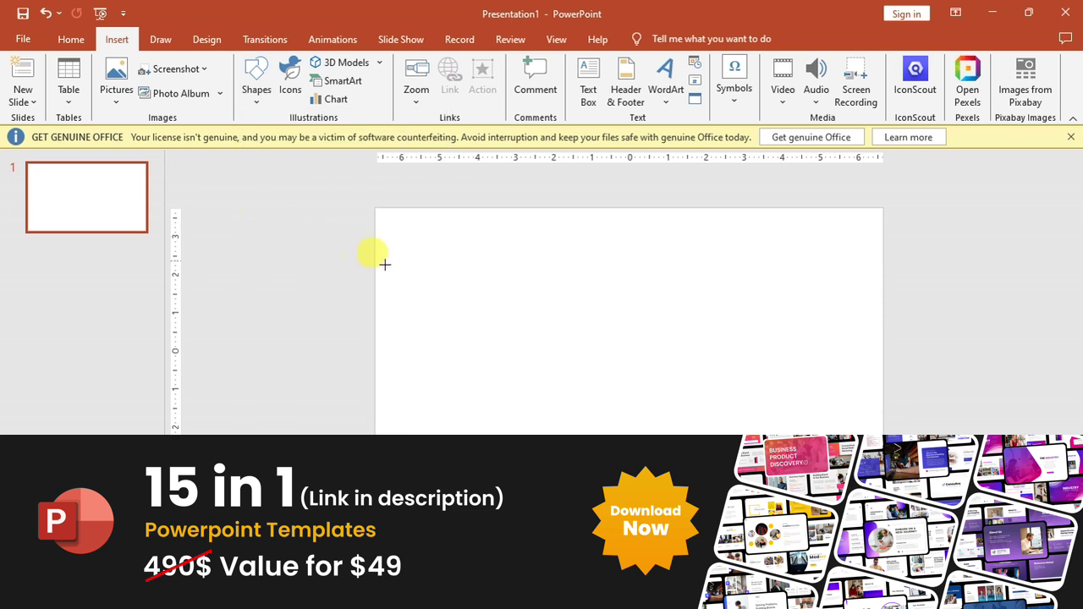
left_click_drag(448, 253, 626, 433)
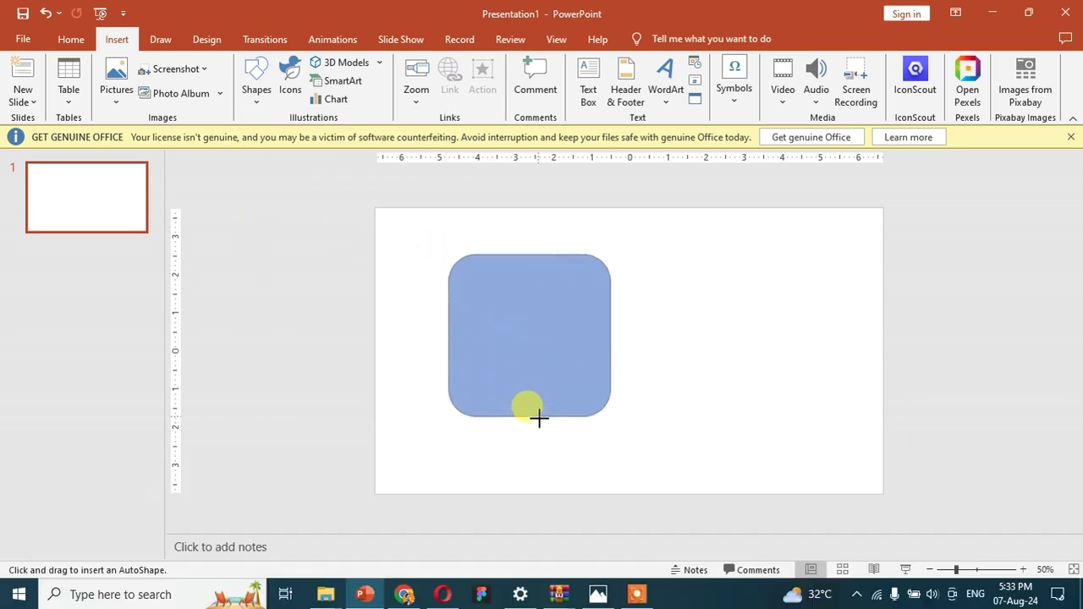
left_click_drag(627, 343, 592, 341)
left_click_drag(472, 260, 457, 254)
left_click_drag(508, 310, 504, 328)
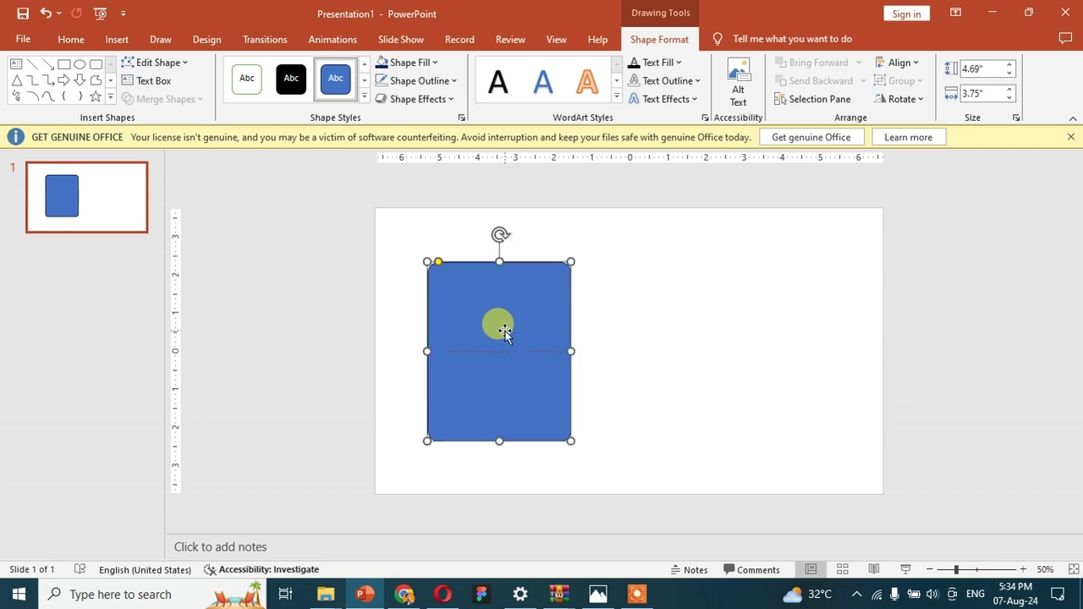
Remove the rounded rectangle's outline and copy the shape
right_click(514, 296)
left_click(602, 144)
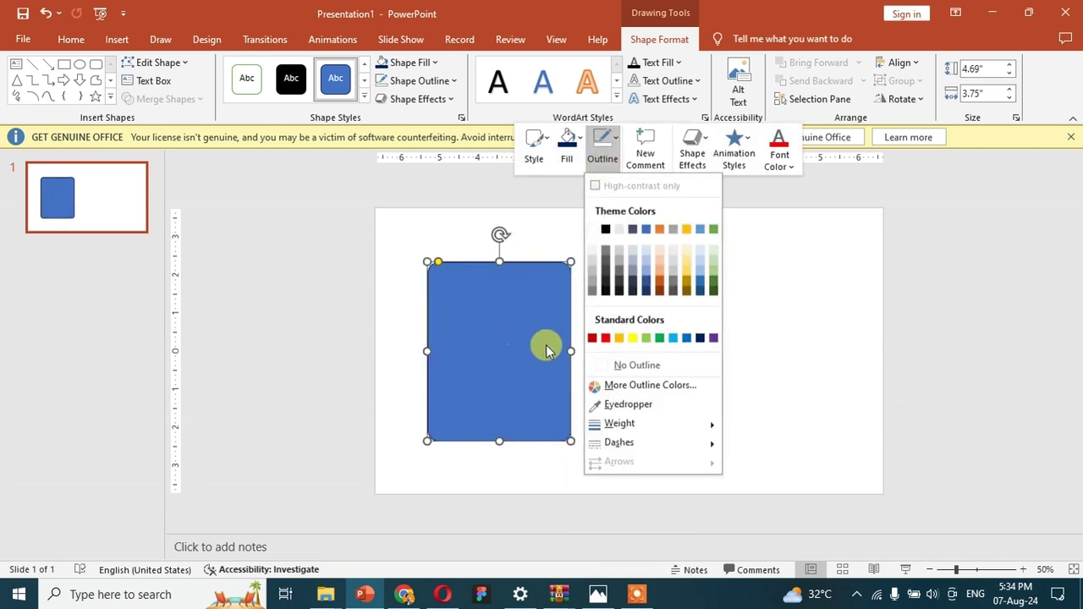
left_click(626, 363)
left_click(637, 351)
left_click(523, 328)
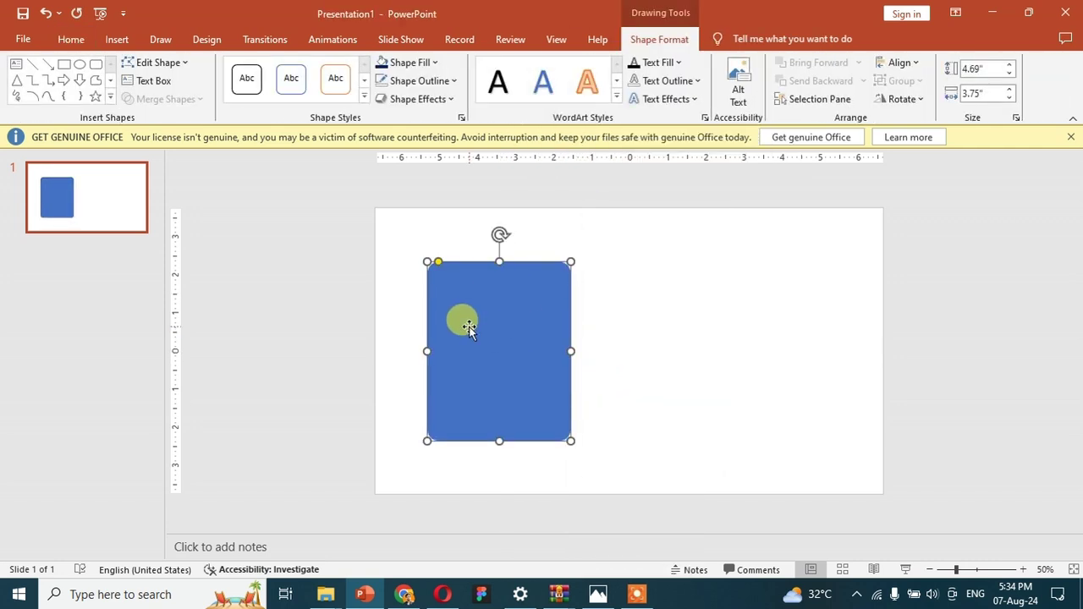
right_click(470, 325)
left_click(506, 243)
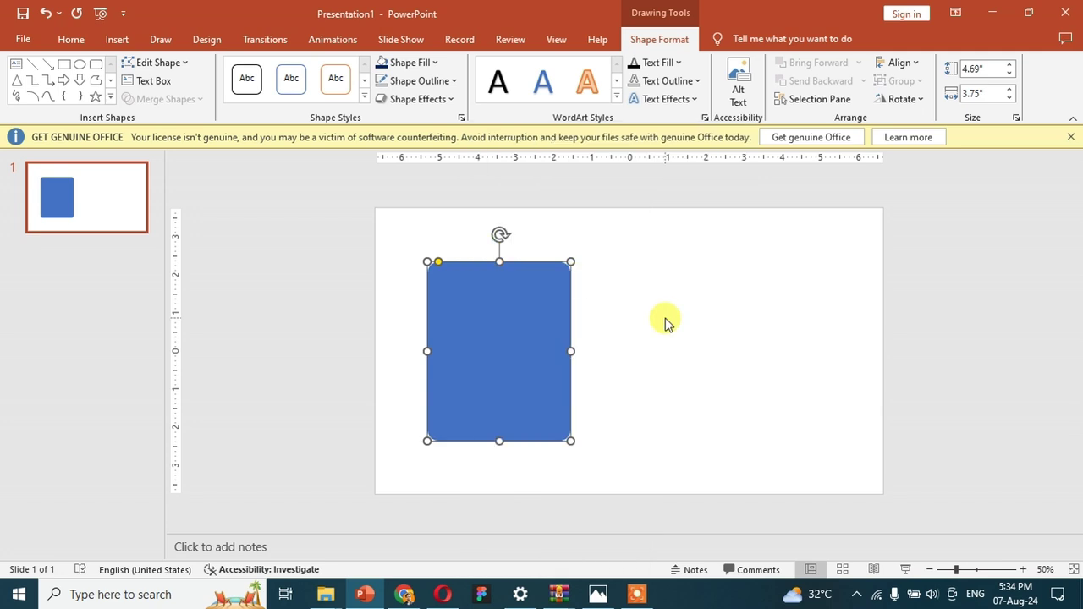
left_click(635, 339)
Paste a copy, shrink it to a small square, and duplicate it rightward with Ctrl+D
key("ctrl+v")
mouse_move(498, 354)
left_mouse_down()
mouse_move(578, 359)
mouse_move(643, 347)
left_mouse_up()
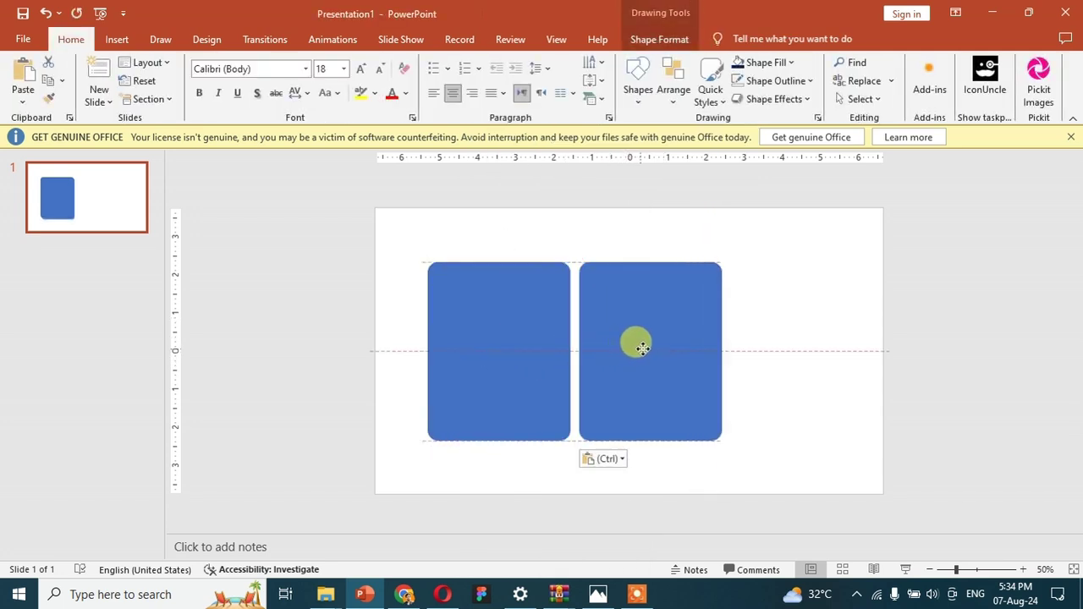
left_click_drag(717, 442, 610, 350)
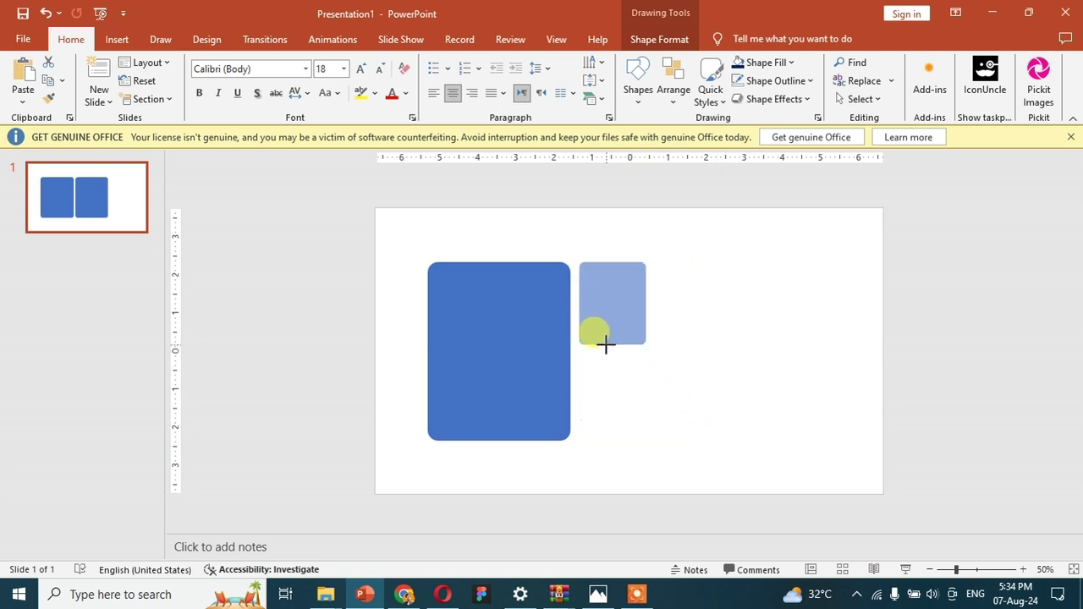
left_click_drag(601, 302, 612, 349)
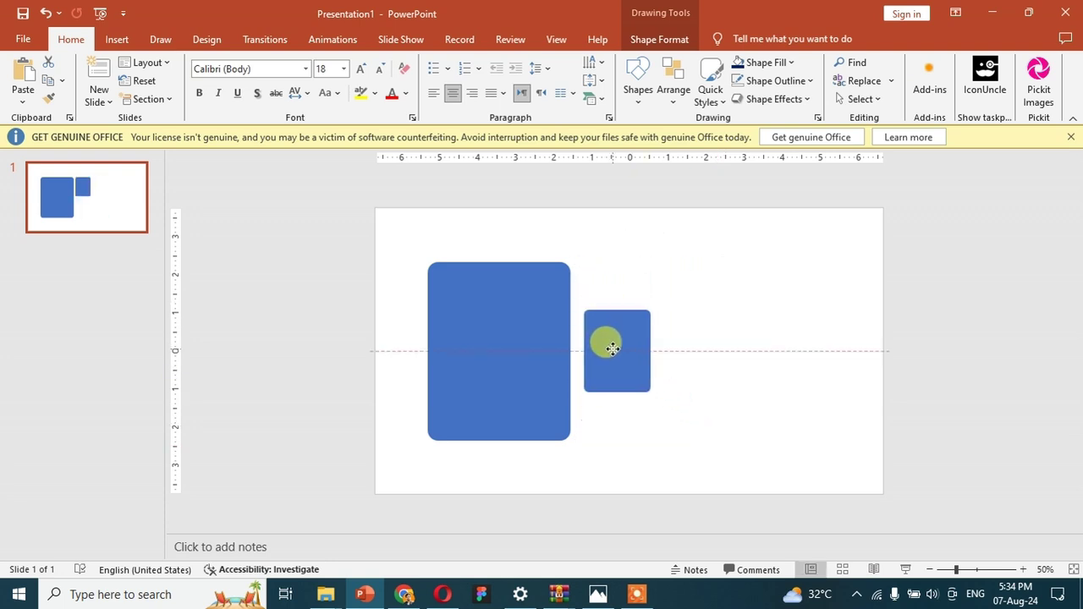
left_click_drag(612, 348, 684, 340)
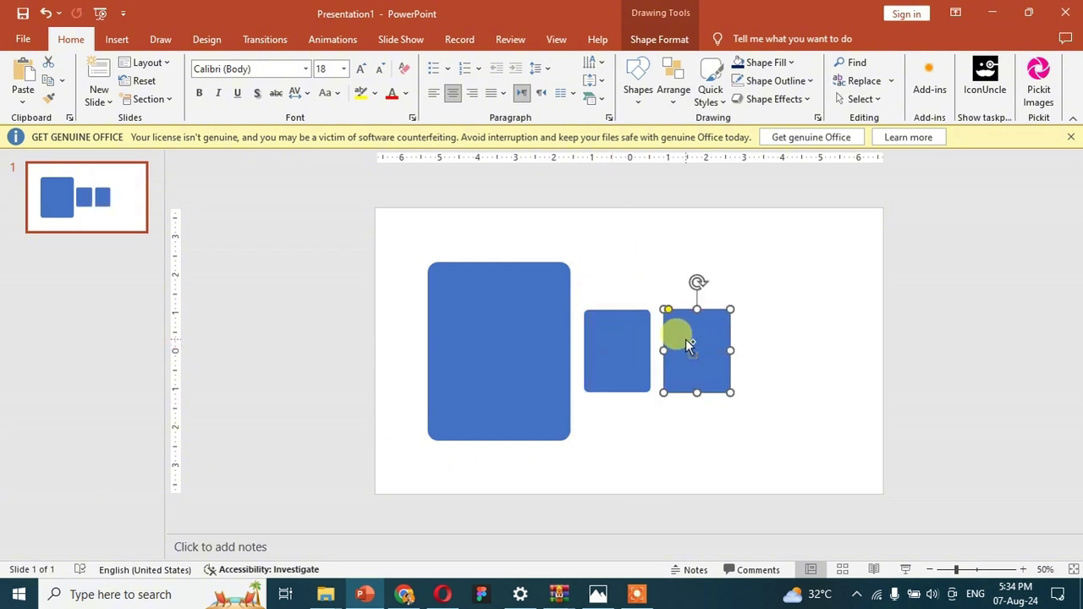
key("ctrl+d")
key("ctrl+d")
Place another small square left of the large rectangle, then select the large rectangle
left_click(587, 339)
left_click(614, 353, "ctrl")
mouse_move(436, 371)
left_mouse_down()
mouse_move(388, 365)
mouse_move(379, 353)
left_mouse_up()
left_click(321, 290)
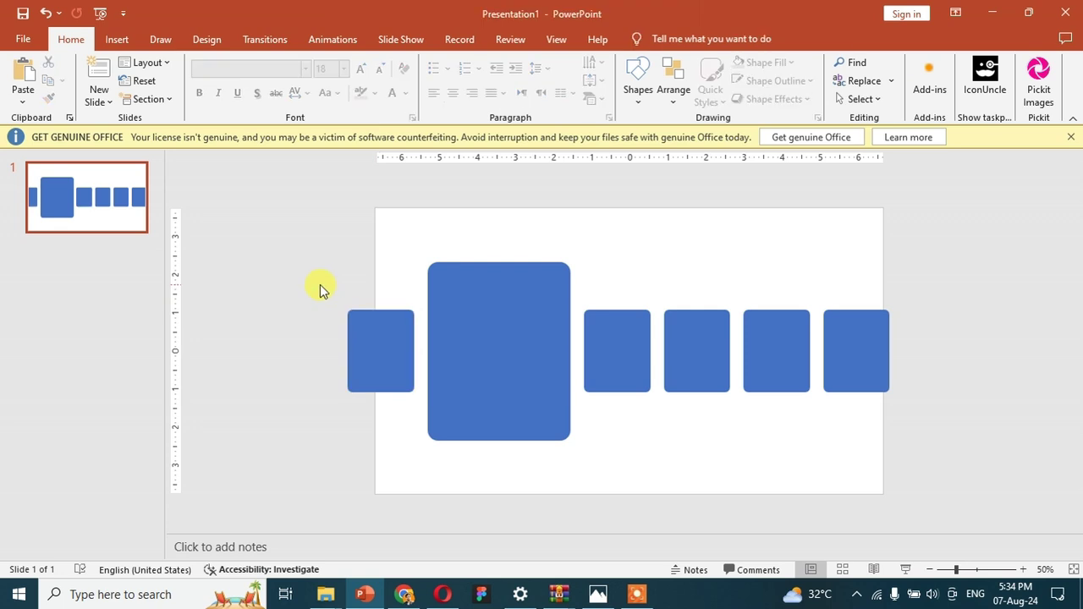
left_click(408, 358)
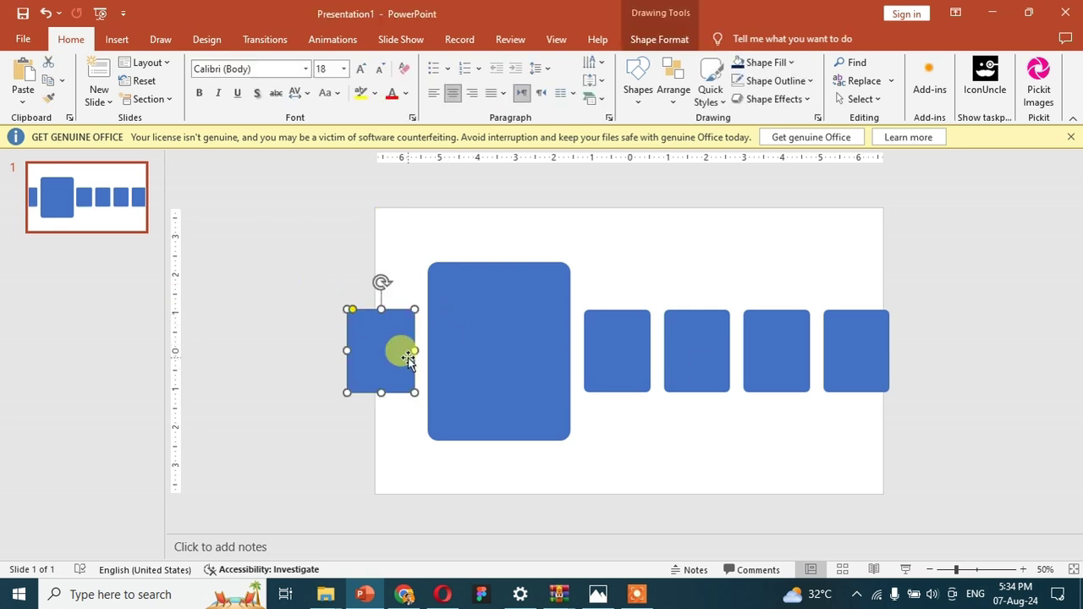
left_click(711, 246)
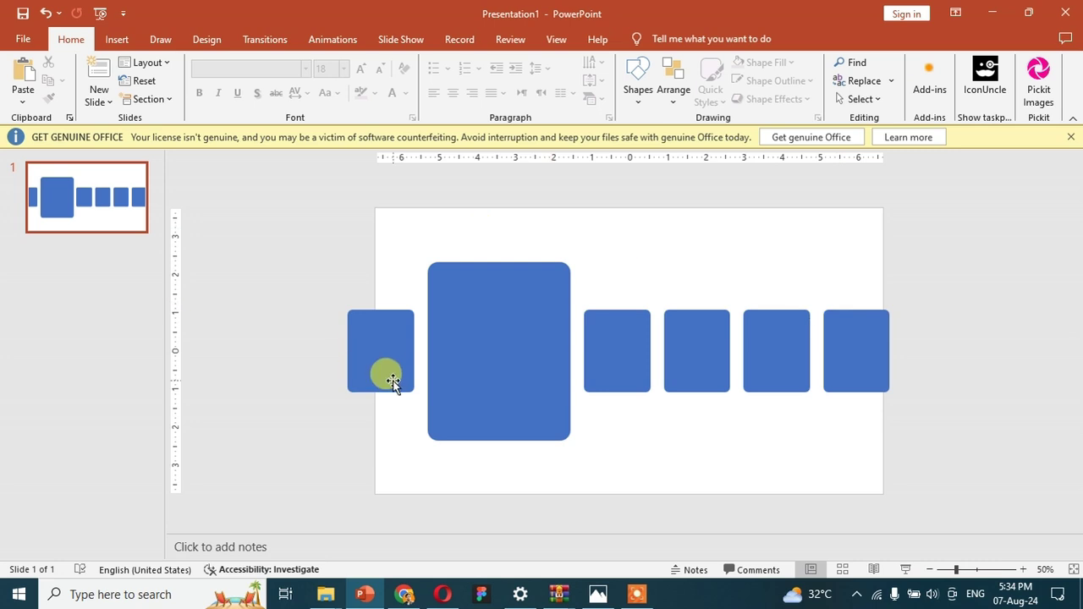
left_click(456, 330)
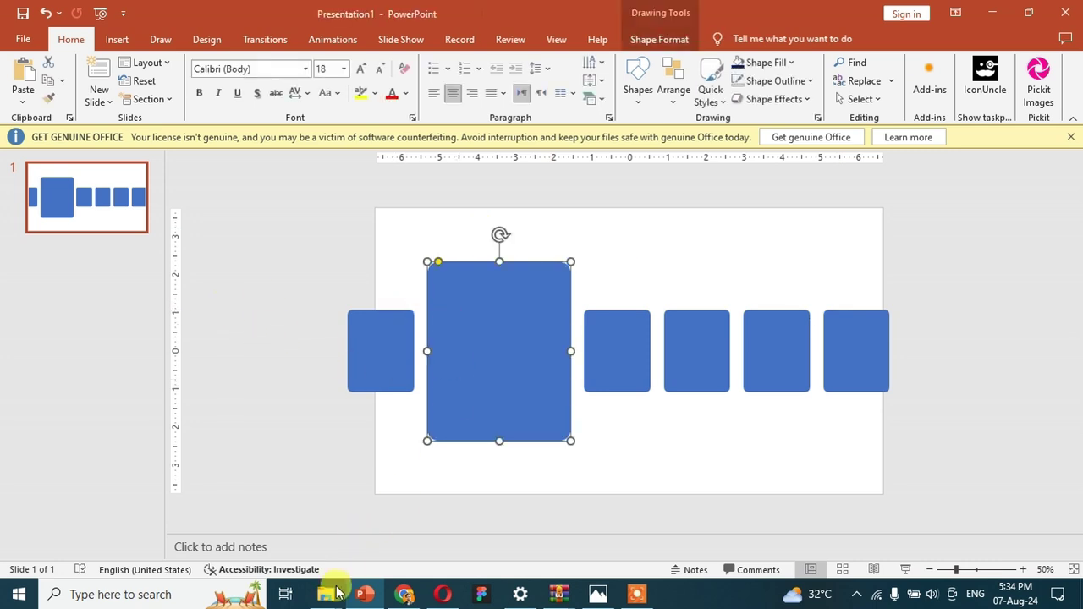
Pick the pexels-jopwell-2422287 photo from Downloads and paste it onto the slide
mouse_move(326, 594)
left_click(349, 546)
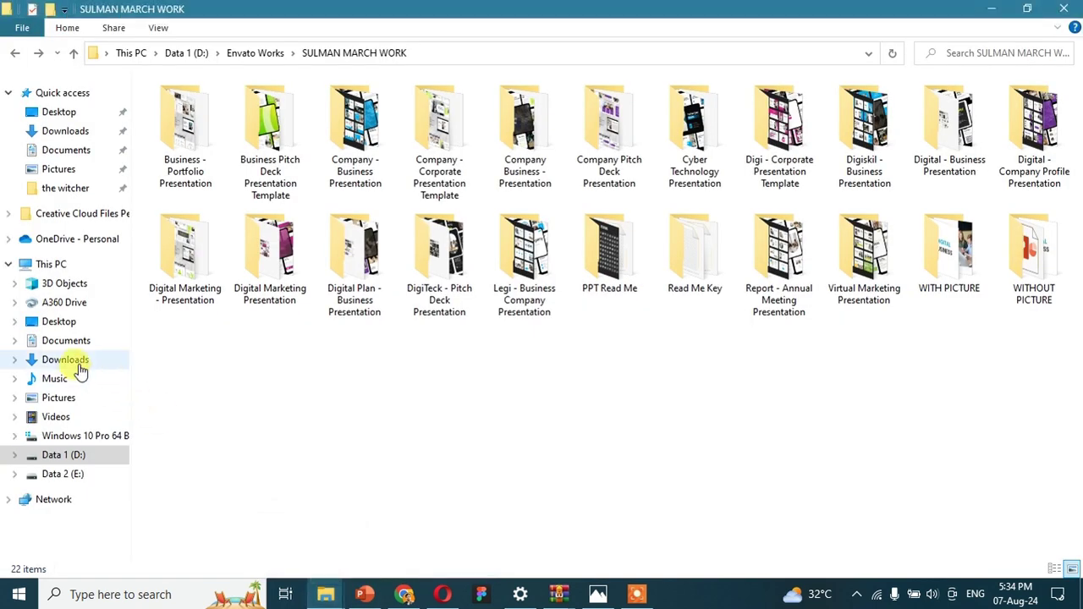
left_click(77, 367)
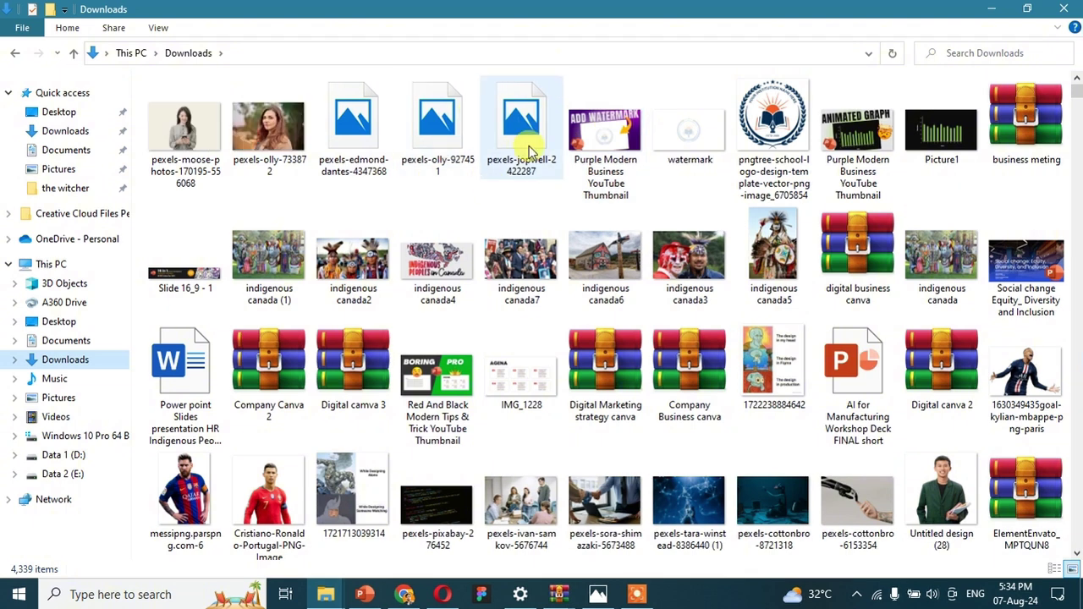
left_click(531, 151)
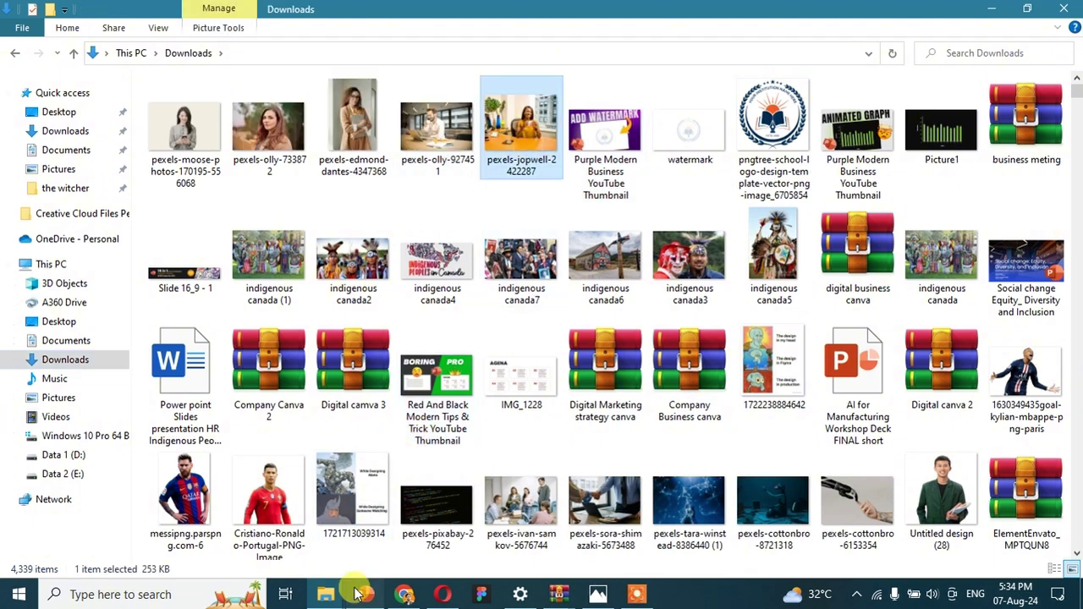
left_click(359, 594)
key("ctrl+v")
Overlap the jopwell photo with the tall rectangle and Intersect them into a rounded photo
left_click_drag(542, 359, 415, 359)
left_click(456, 283, "shift")
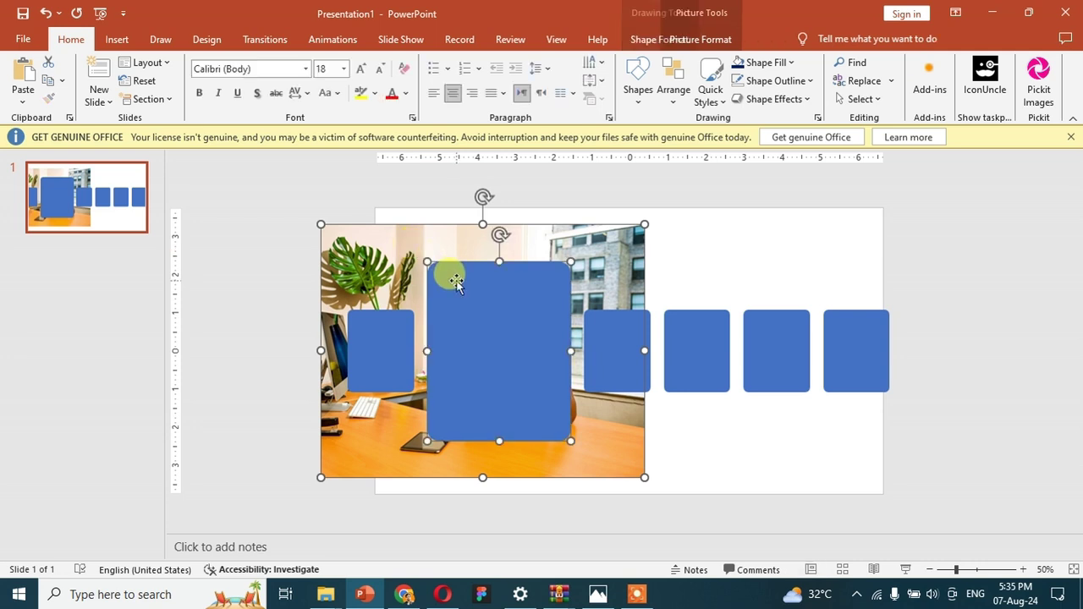
left_click(658, 39)
left_click(165, 99)
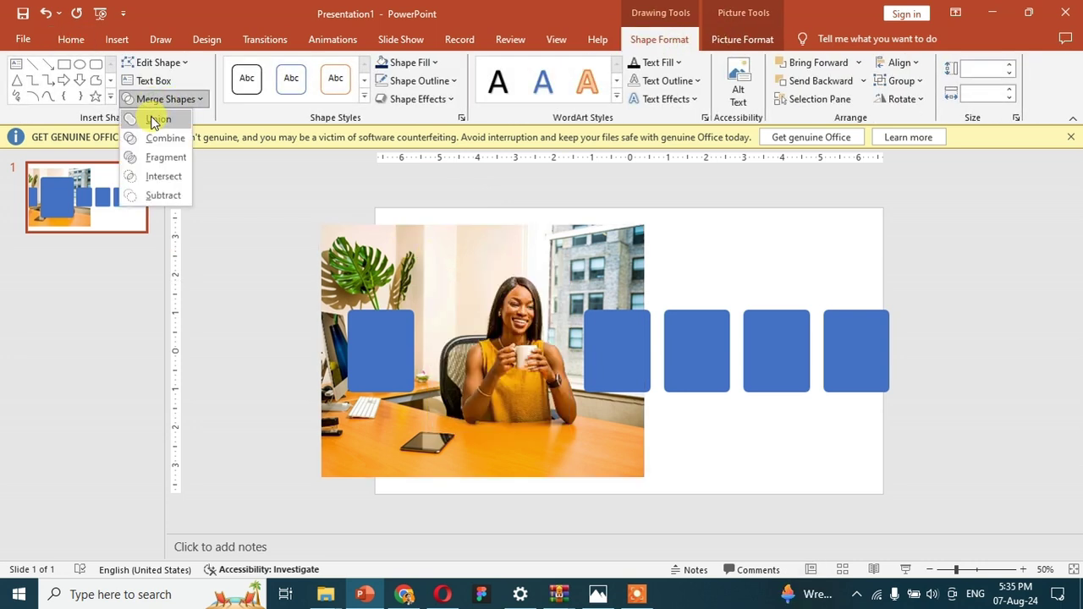
left_click(152, 179)
left_click(257, 329)
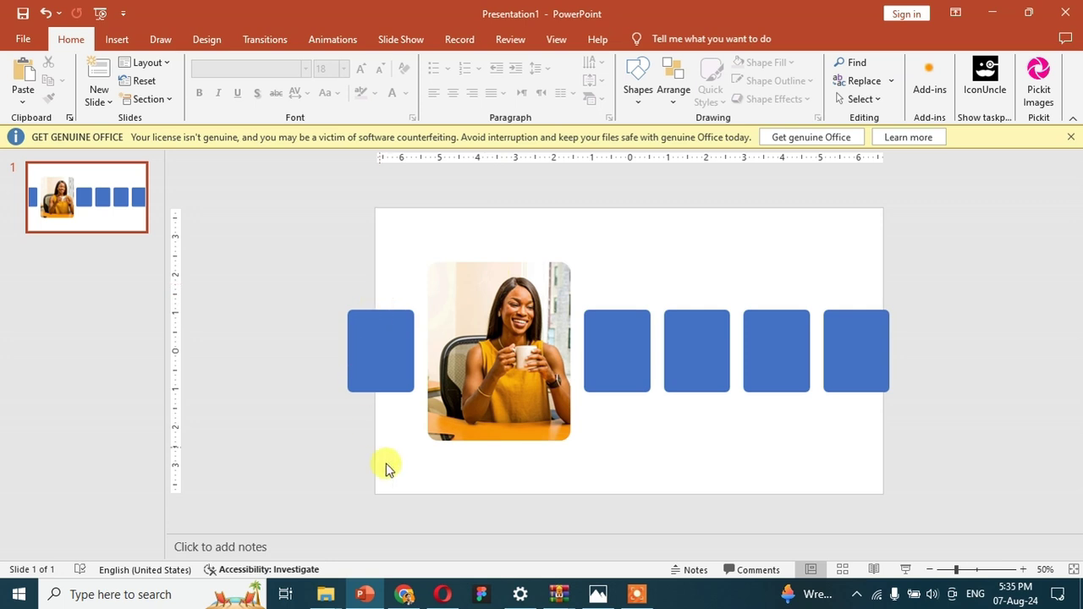
mouse_move(325, 594)
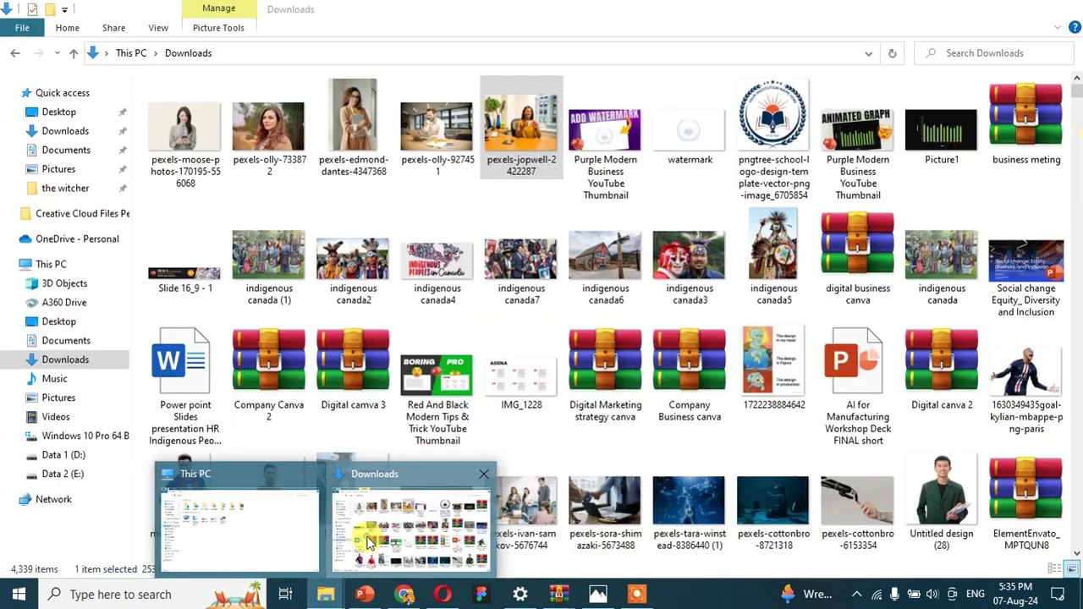
Place the pexels-olly-927451 man-with-laptop photo, shrunk, over the next small square
left_click(368, 541)
left_click(427, 121)
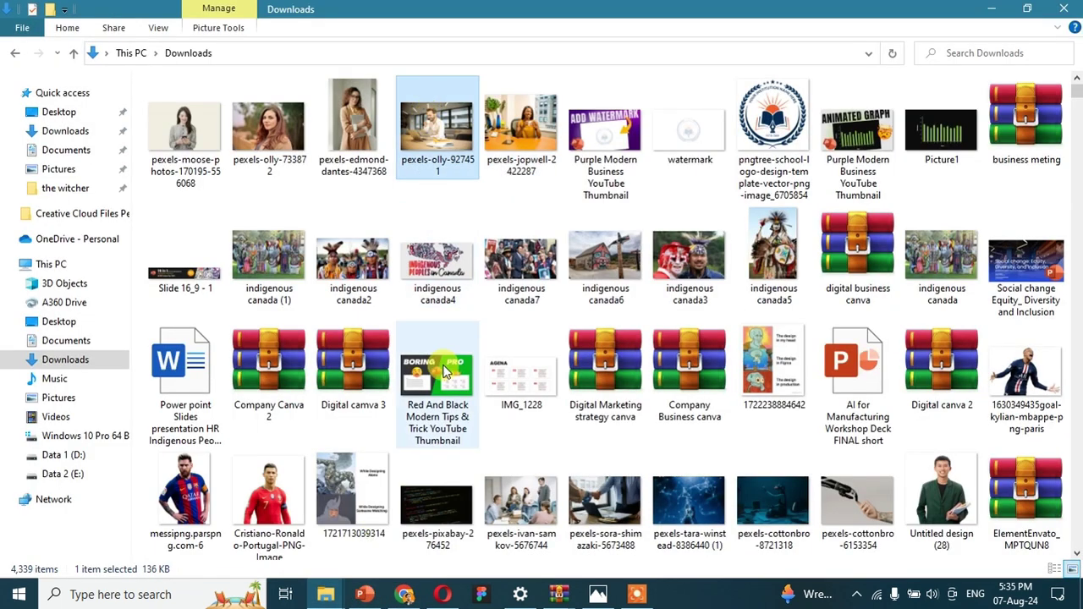
key("alt+Tab")
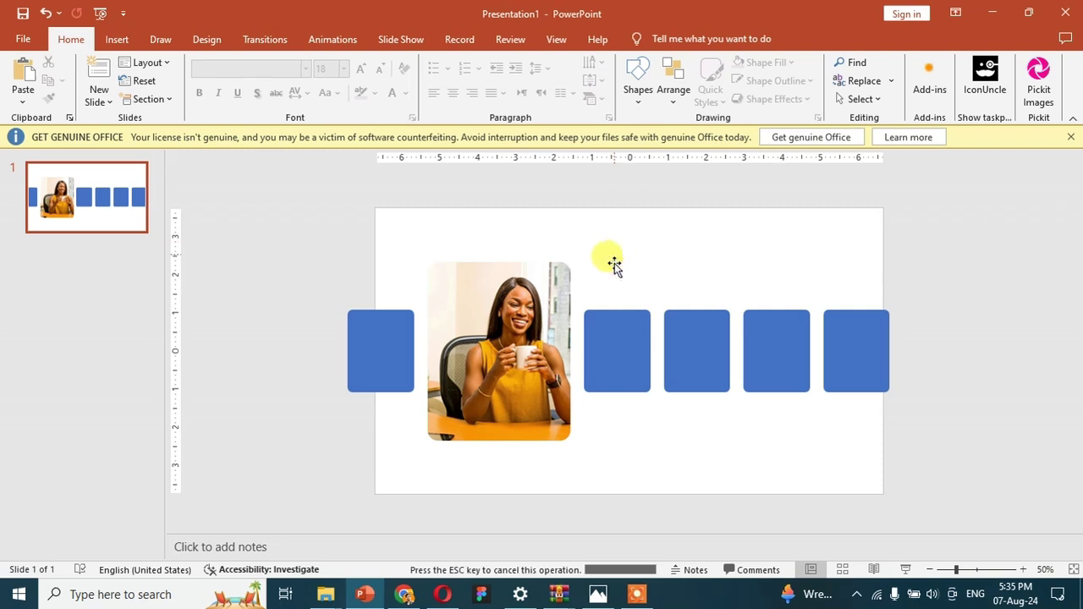
left_click_drag(615, 266, 589, 338)
left_click_drag(414, 211, 550, 265)
left_click_drag(846, 428, 638, 403)
Send the man photo behind the square and intersect them to clip it
right_click(657, 398)
left_click(674, 417)
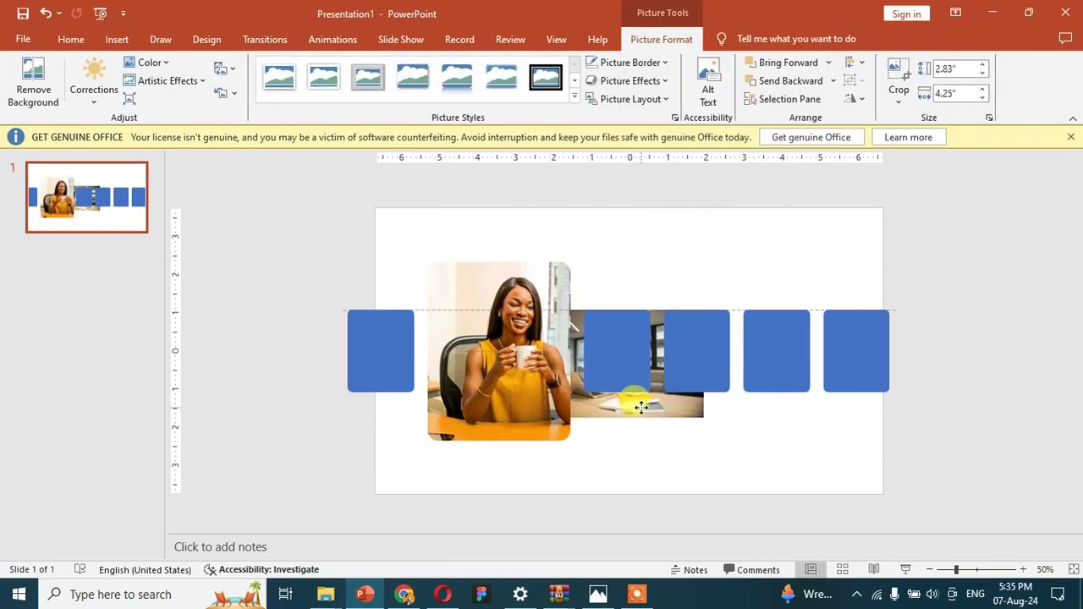
left_click(624, 313, "shift")
left_click(660, 39)
left_click(165, 99)
left_click(164, 195)
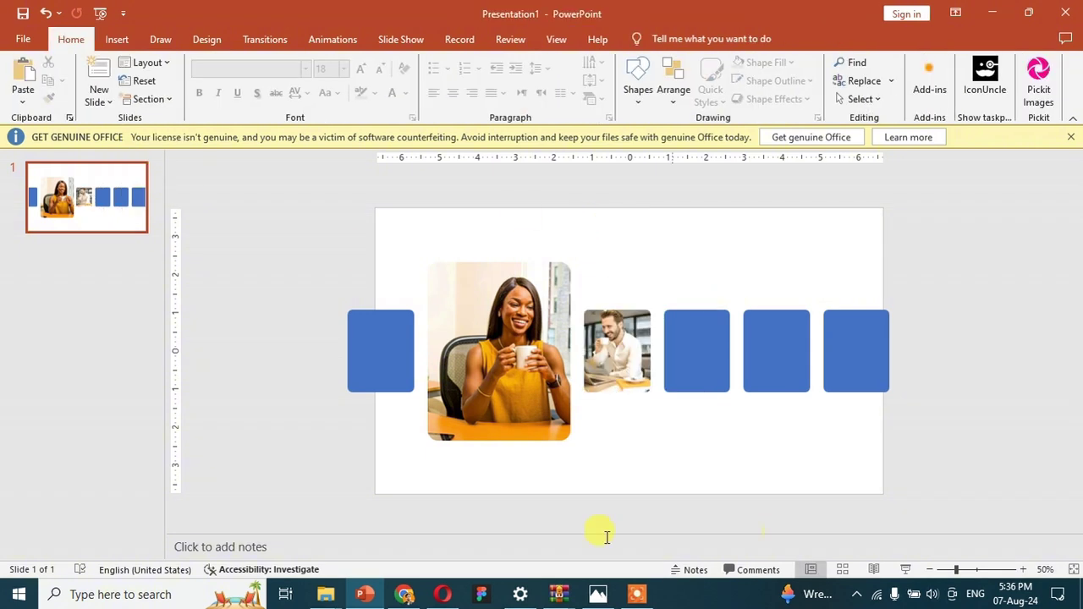
left_click(324, 594)
Add the next woman photo, send it behind the third square, and intersect them
left_click(65, 360)
left_click(354, 169)
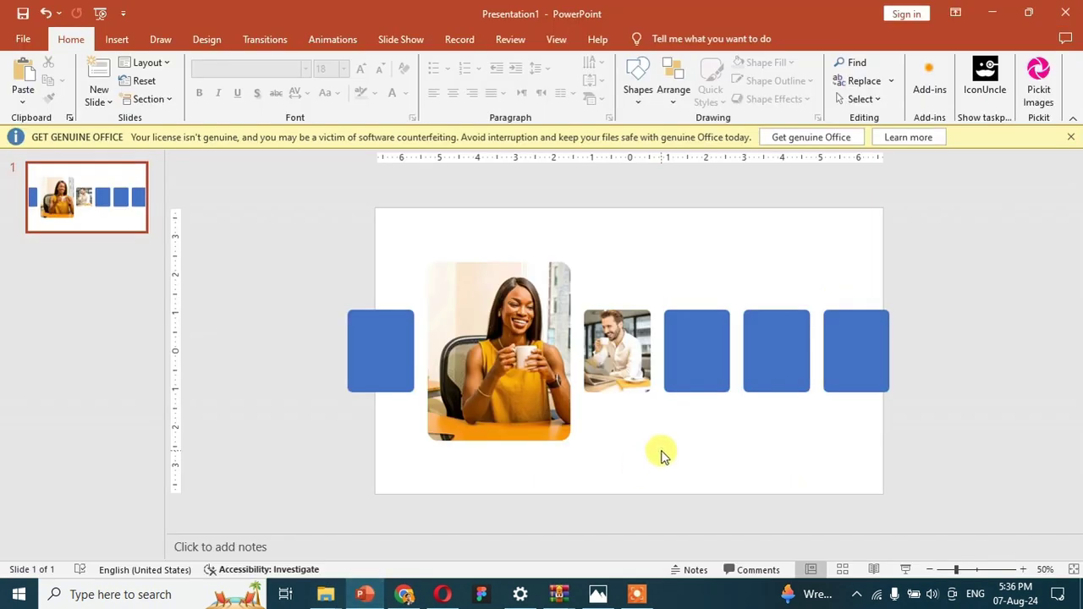
left_click_drag(353, 186, 660, 452)
left_click_drag(684, 368, 685, 378)
right_click(685, 378)
left_click(737, 225)
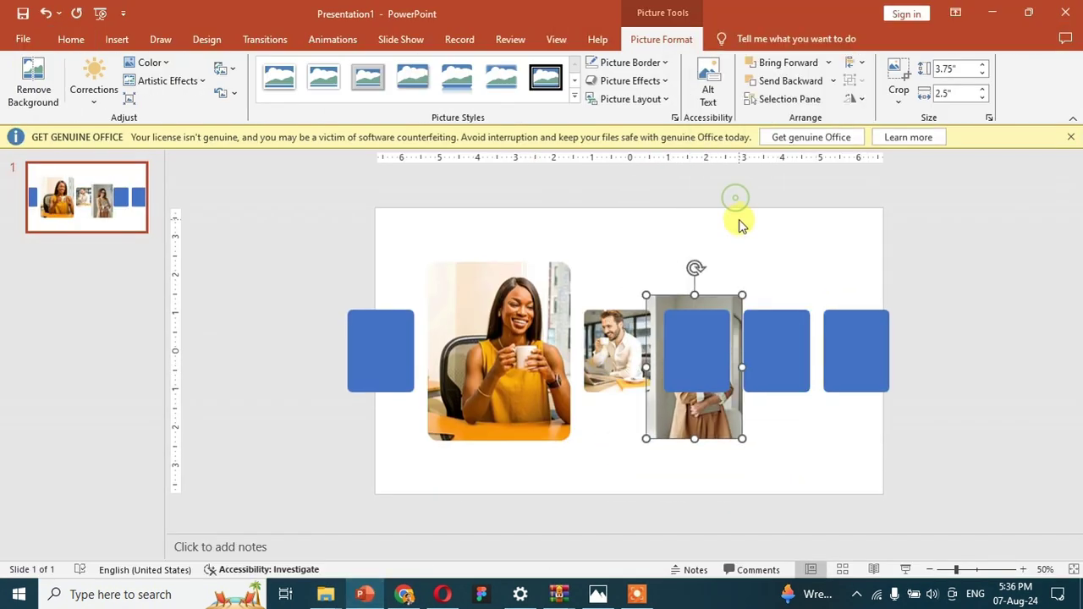
left_click(698, 347, "shift")
left_click(656, 39)
left_click(165, 99)
left_click(163, 194)
Add another photo behind the fourth square and clip it to that square's shape
left_click(325, 594)
left_click_drag(266, 115, 657, 459)
left_click_drag(415, 210, 691, 394)
mouse_move(766, 445)
left_mouse_down()
mouse_move(775, 426)
mouse_move(763, 374)
left_mouse_up()
left_click_drag(846, 411, 831, 392)
left_click(805, 334)
left_click(805, 334, "shift")
left_click(587, 39)
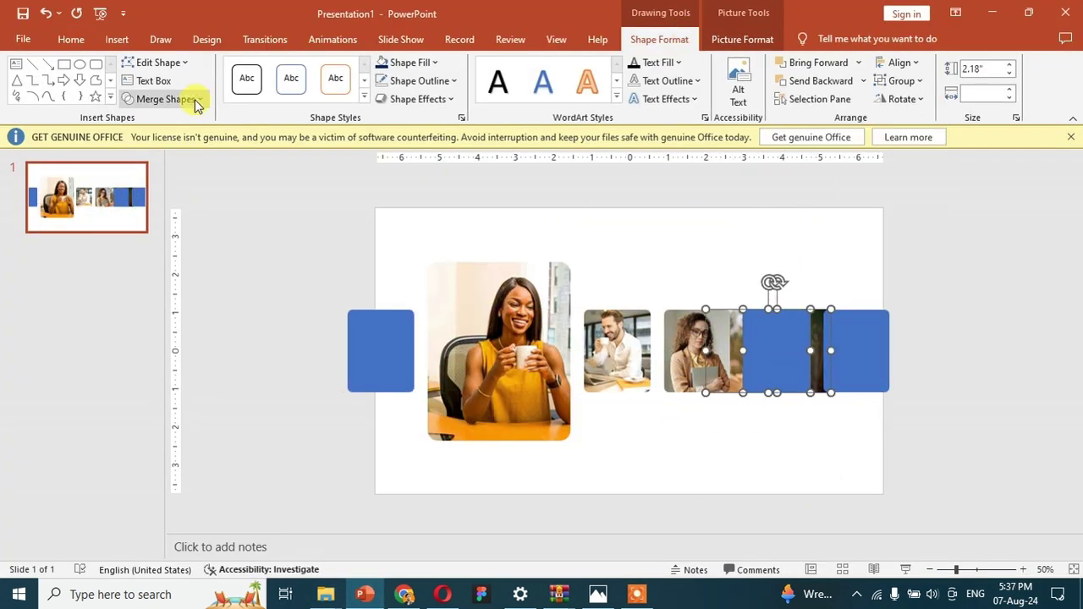
left_click(164, 99)
left_click(164, 176)
Paste the woman-with-phone photo, resizing it and moving it to the right
key("ctrl+v")
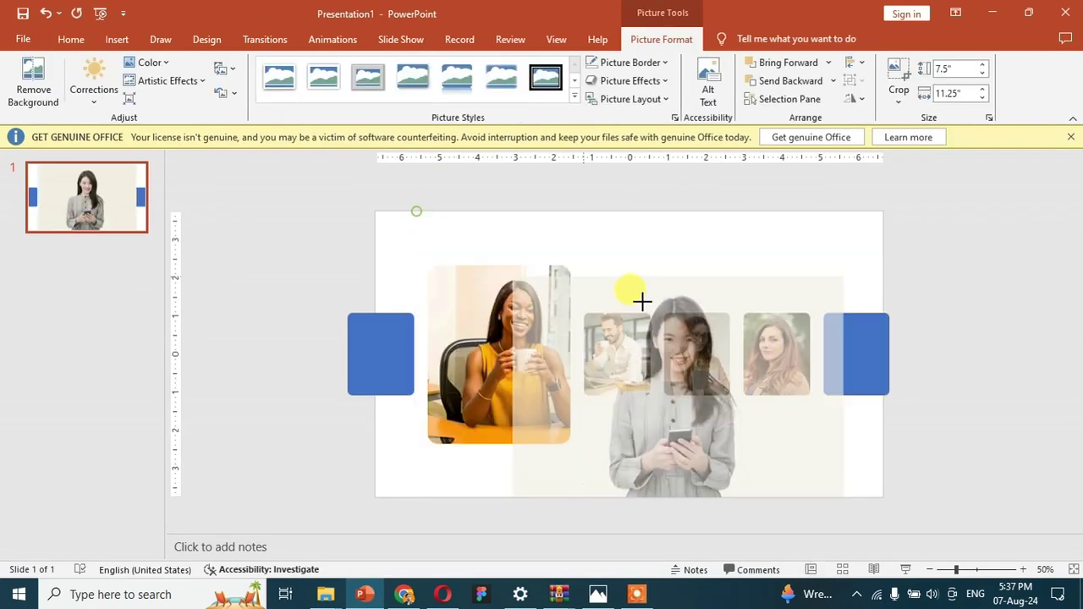
left_click_drag(640, 302, 916, 268)
right_click(829, 331)
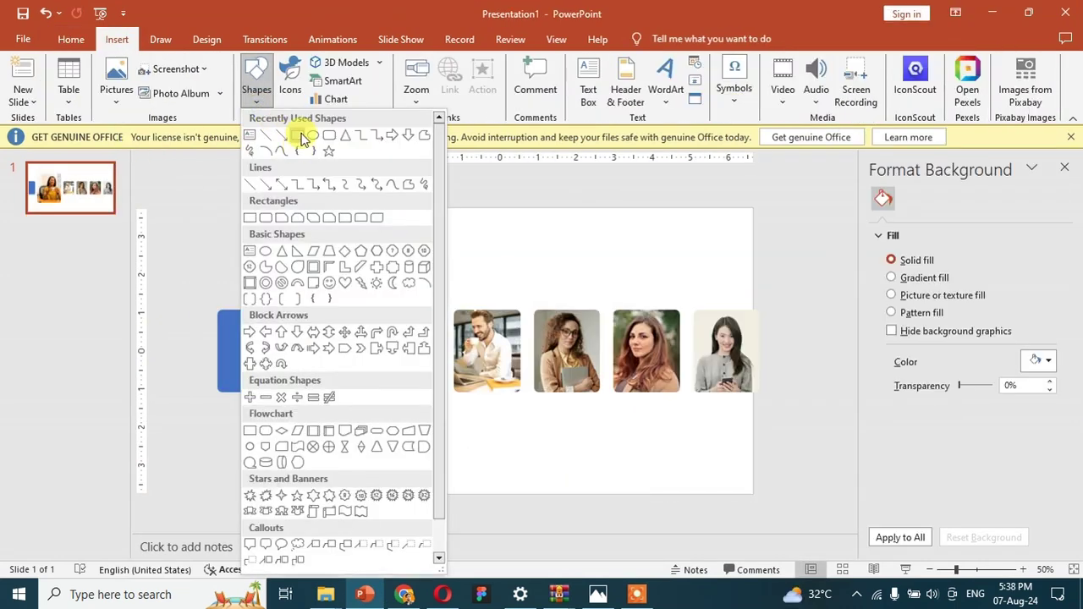
Draw a rectangle over the slide's right half, covering the extra thumbnails
left_click(298, 136)
left_click_drag(525, 209, 753, 496)
left_click_drag(522, 349, 525, 359)
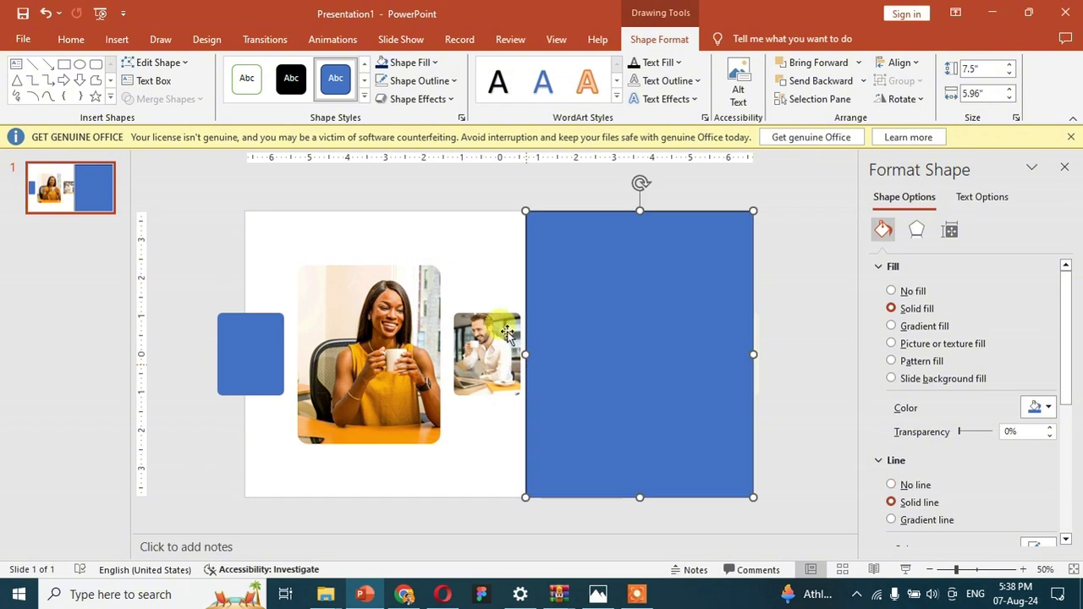
left_click(488, 296)
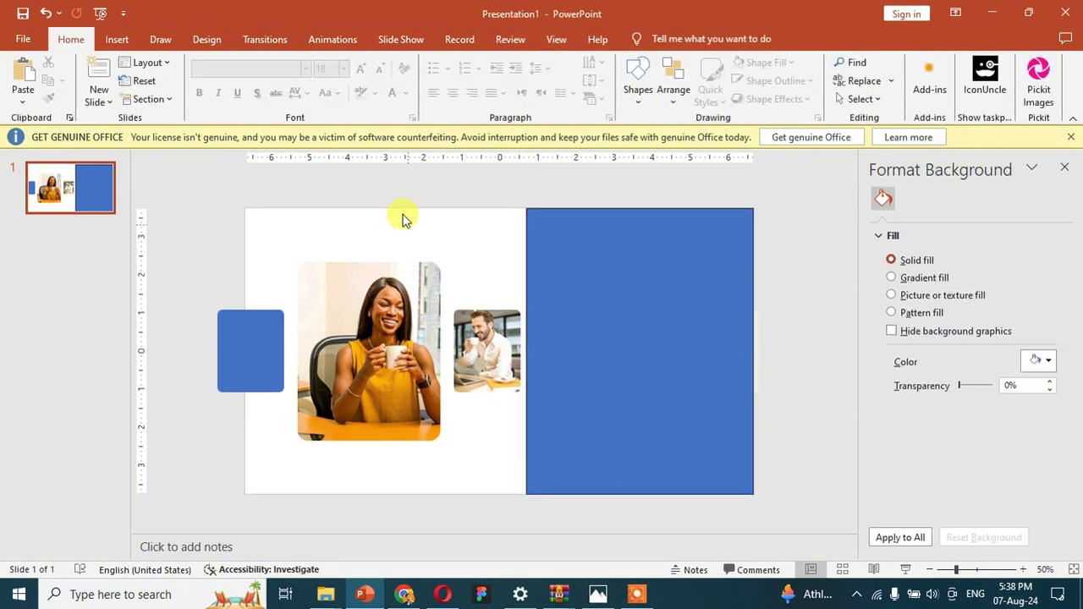
Give the covering rectangle a white fill and no outline
left_click(623, 406)
right_click(626, 407)
left_click(719, 448)
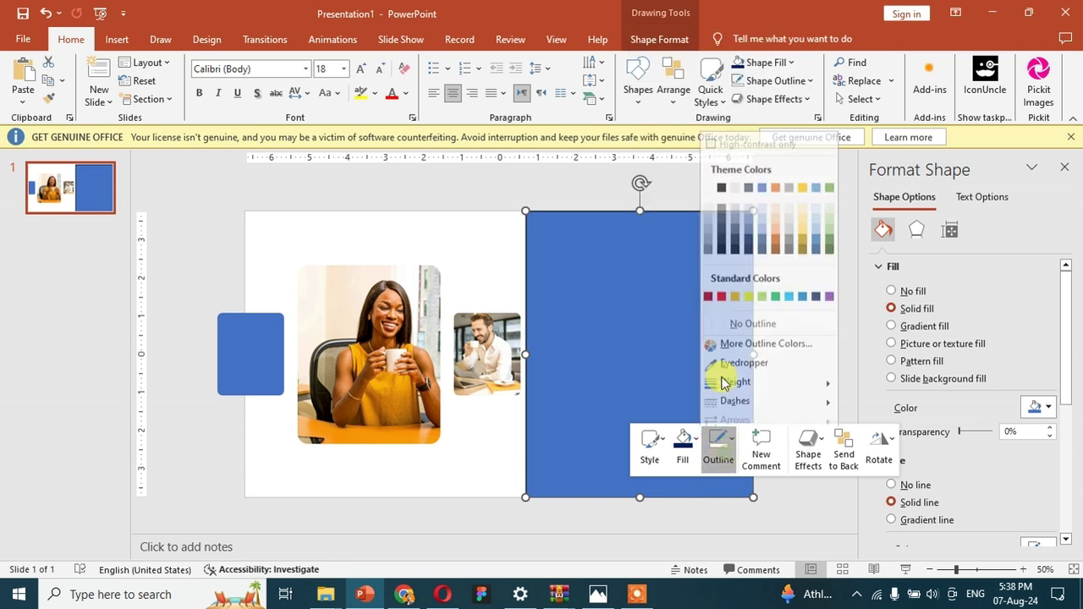
left_click(752, 323)
left_click(683, 449)
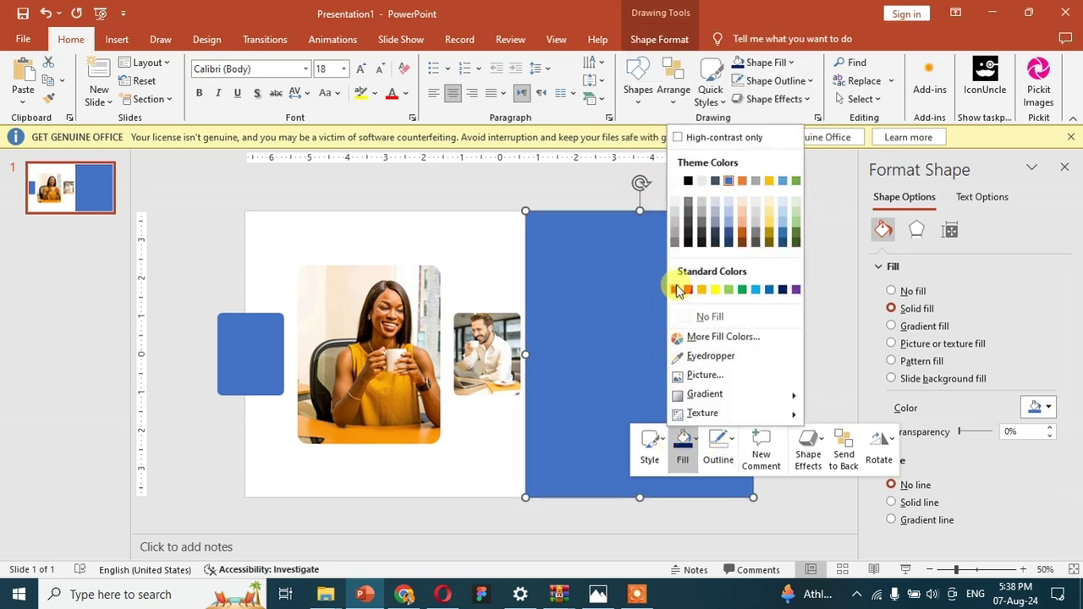
left_click(701, 180)
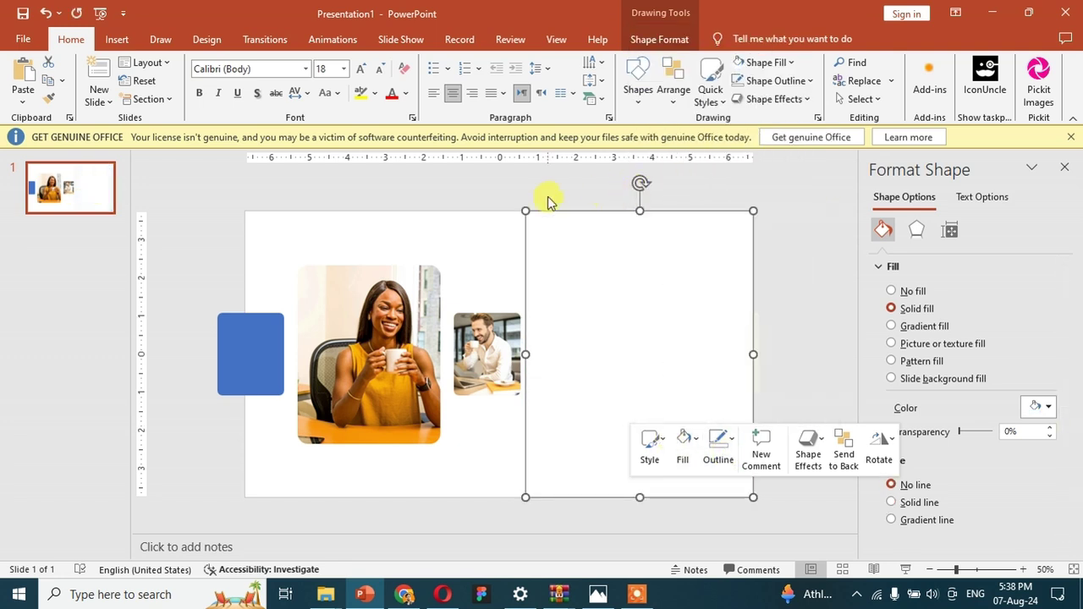
left_click(547, 201)
Duplicate slide 1 as slide 2, undoing an accidental deletion of slide 1's blue rectangle
right_click(46, 193)
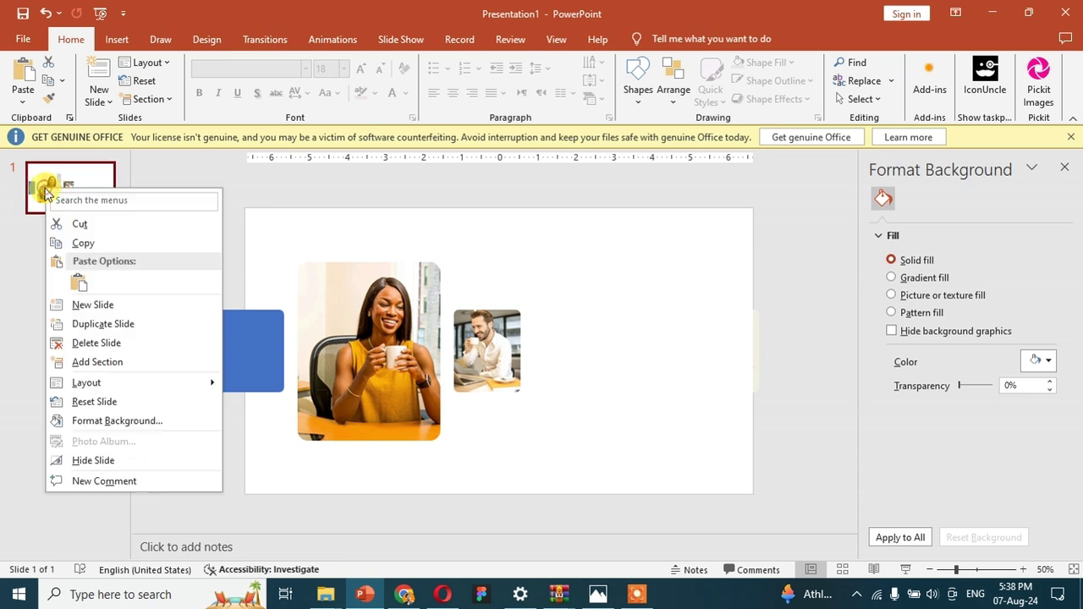
left_click(76, 306)
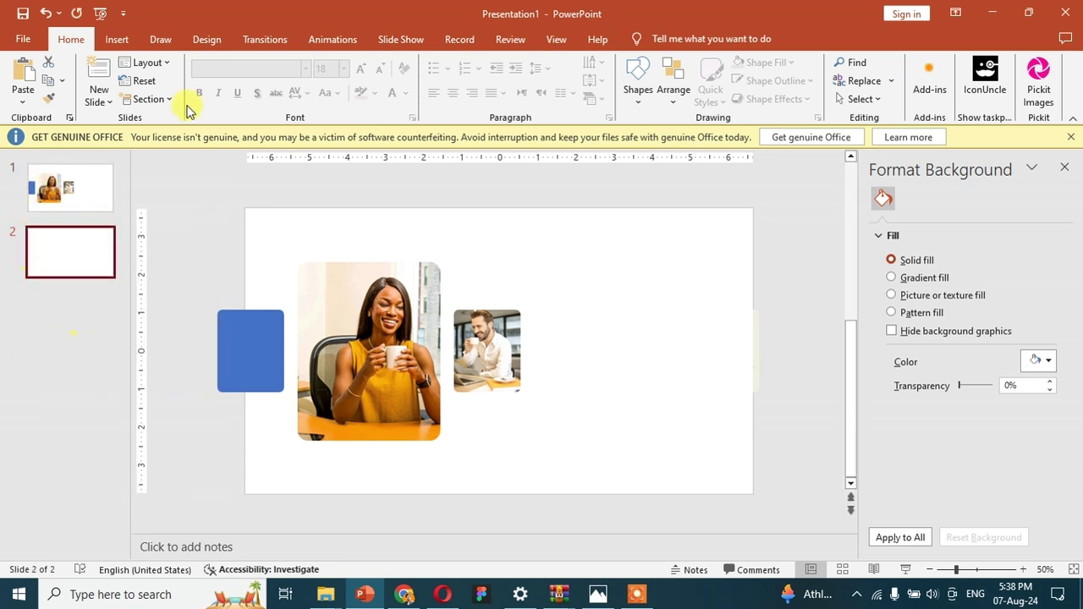
left_click(73, 193)
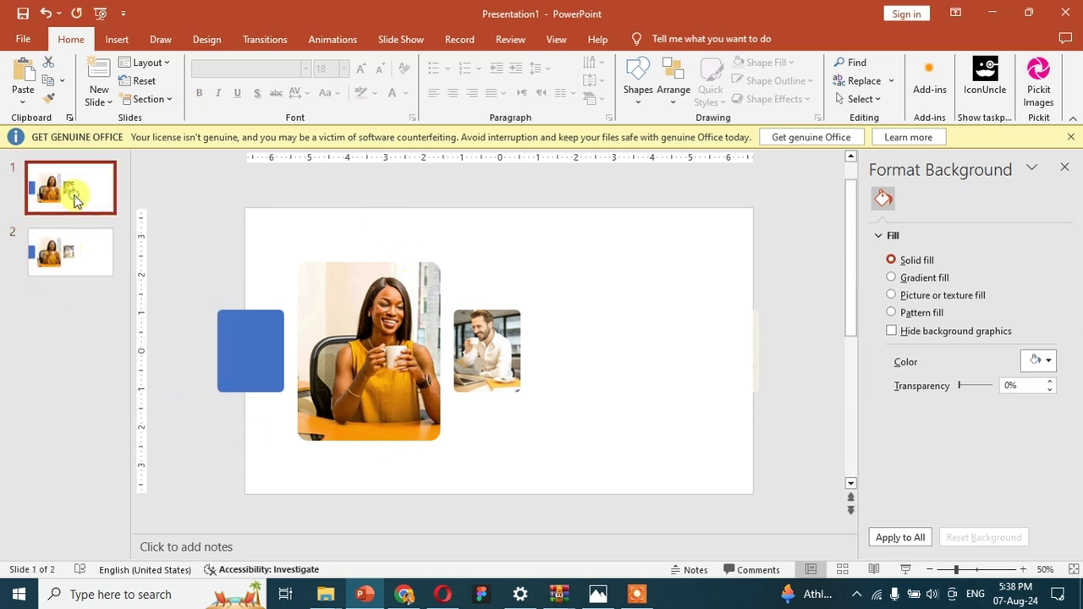
left_click(233, 352)
key("Delete")
scroll(196, 296, "down", 2)
left_click(229, 326)
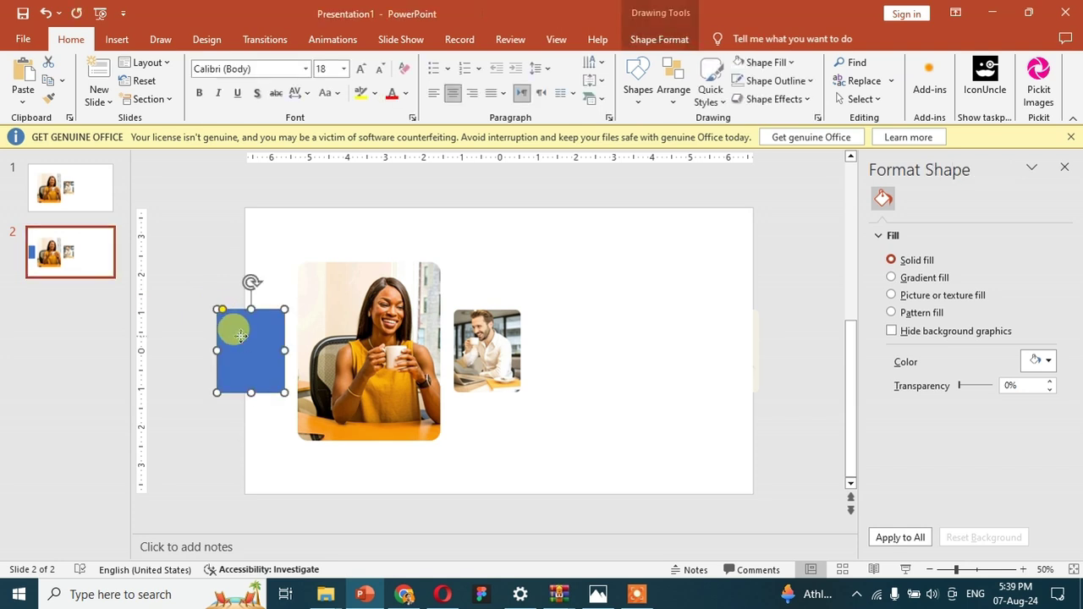
left_click(92, 196)
key("ctrl+z")
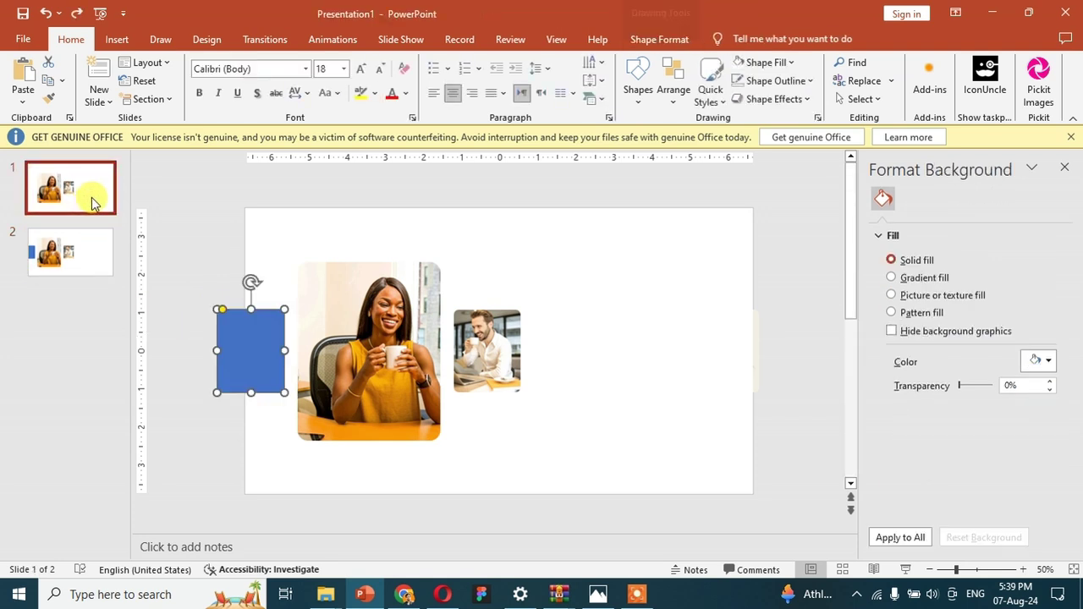
On slide 1, send the white cover rectangle to the back
left_click(569, 355)
right_click(587, 356)
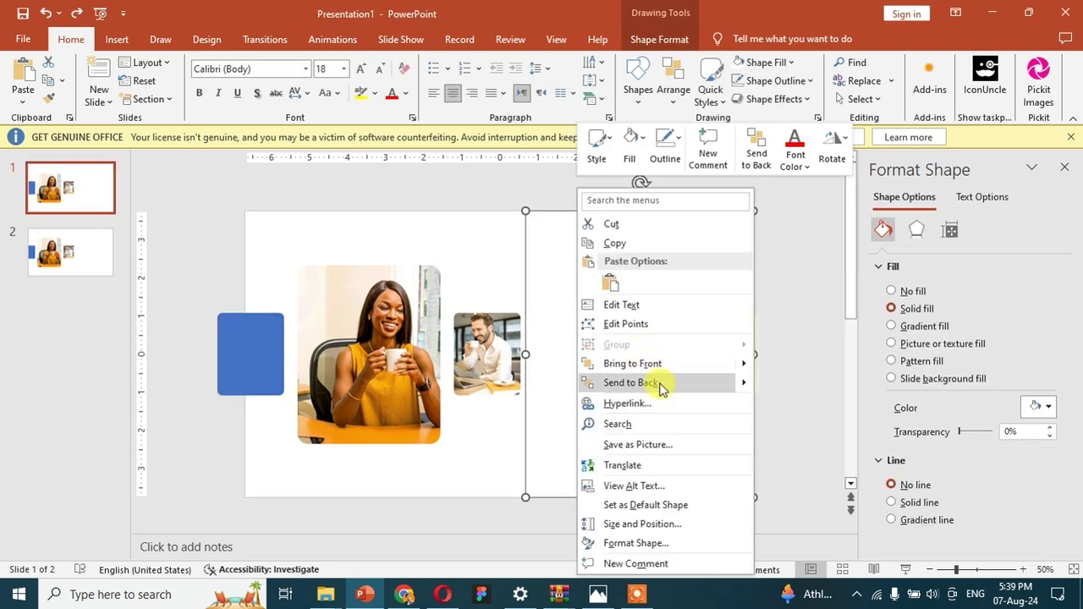
left_click(630, 383)
Select the blue rectangle and all five photos and nudge them slightly left
left_click(254, 322)
left_click(373, 355, "shift")
left_click(508, 351, "shift")
left_click(565, 348, "shift")
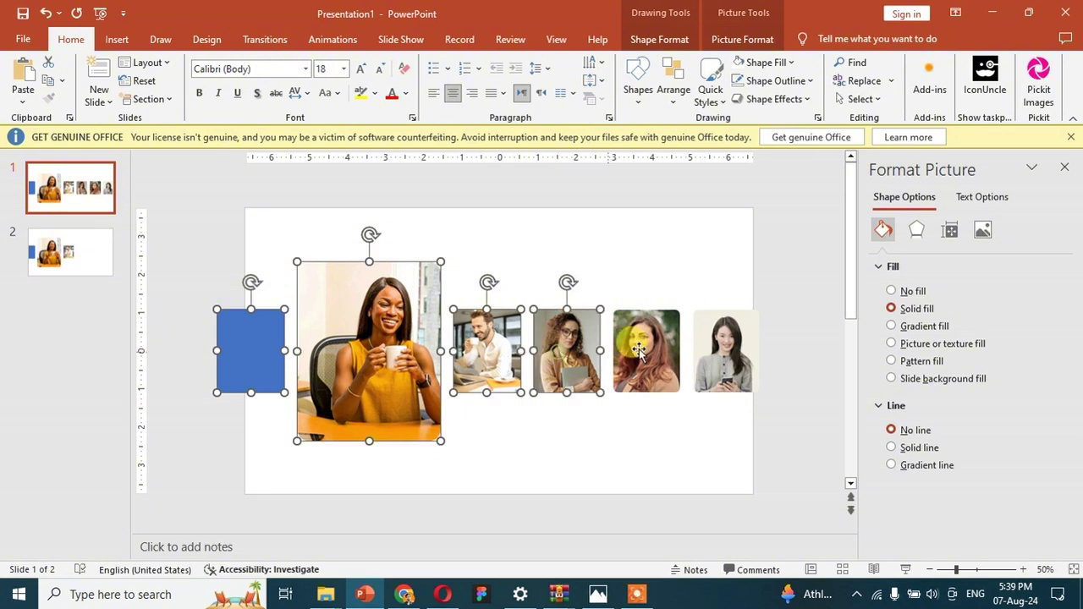
left_click(645, 347, "shift")
left_click(740, 360, "shift")
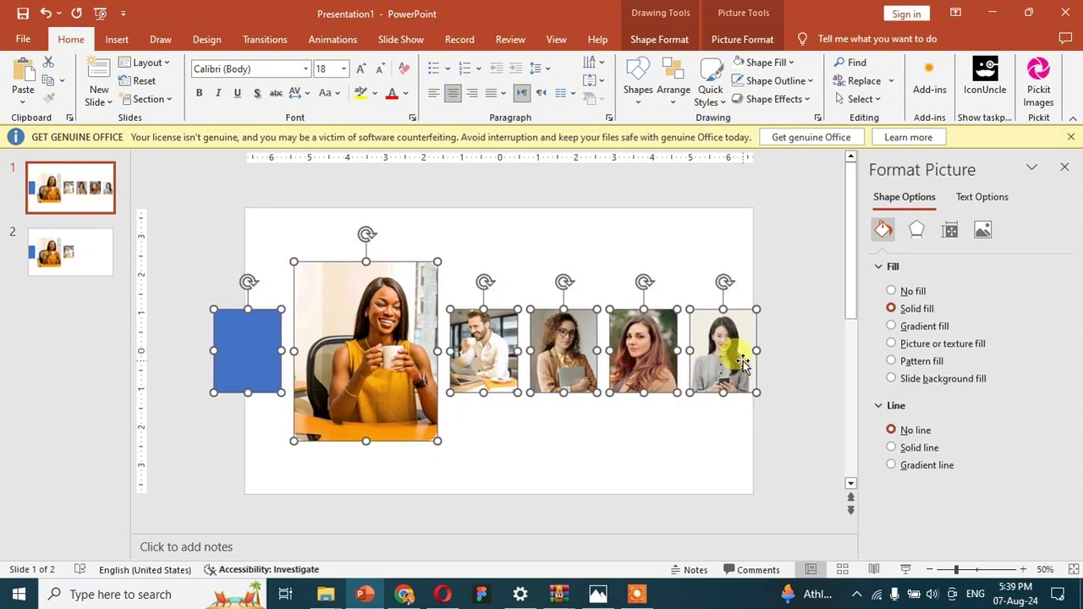
key("Left")
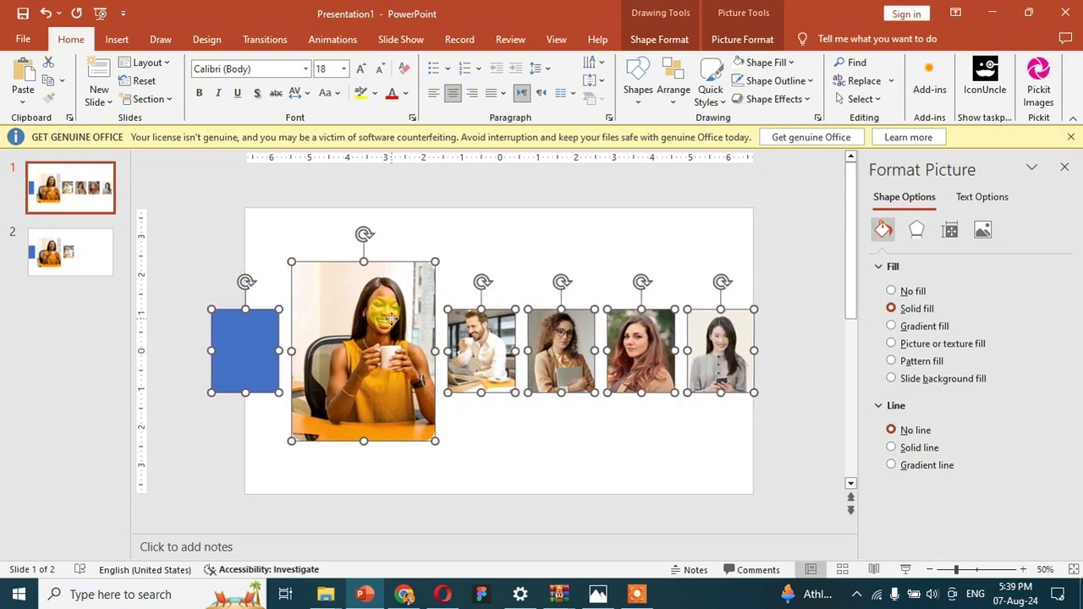
On slide 2, delete the white cover rectangle
right_click(390, 318)
left_click(71, 251)
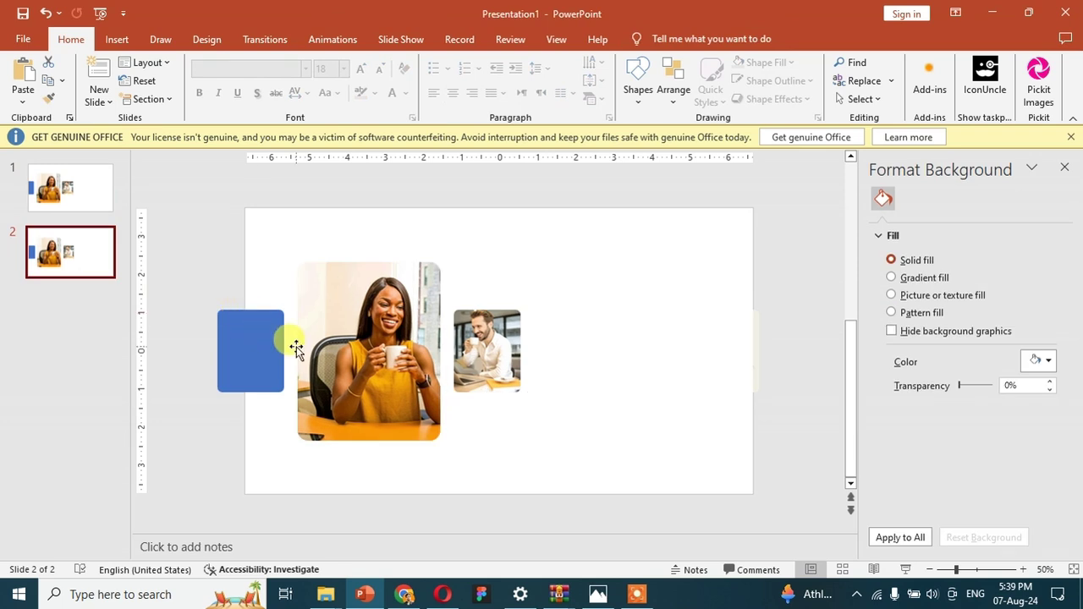
left_click(547, 368)
right_click(548, 368)
key("Escape")
key("Delete")
Select the three portraits, large woman photo and blue rectangle, and nudge them left twice
left_click(726, 350)
left_click(646, 350, "shift")
left_click(567, 351, "shift")
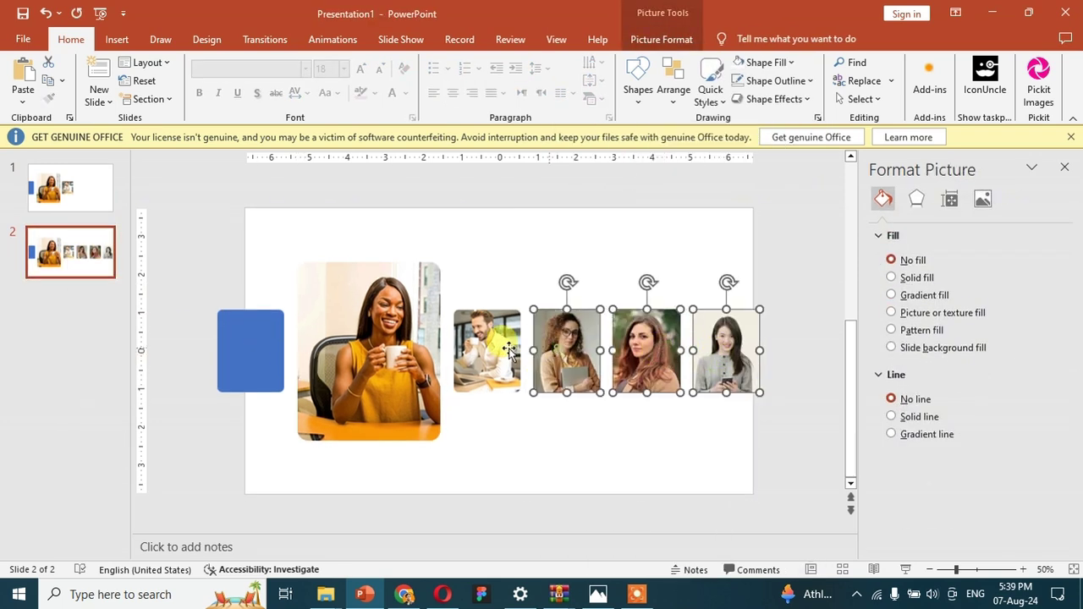
left_click(412, 349, "shift")
left_click(254, 343, "shift")
key("Left")
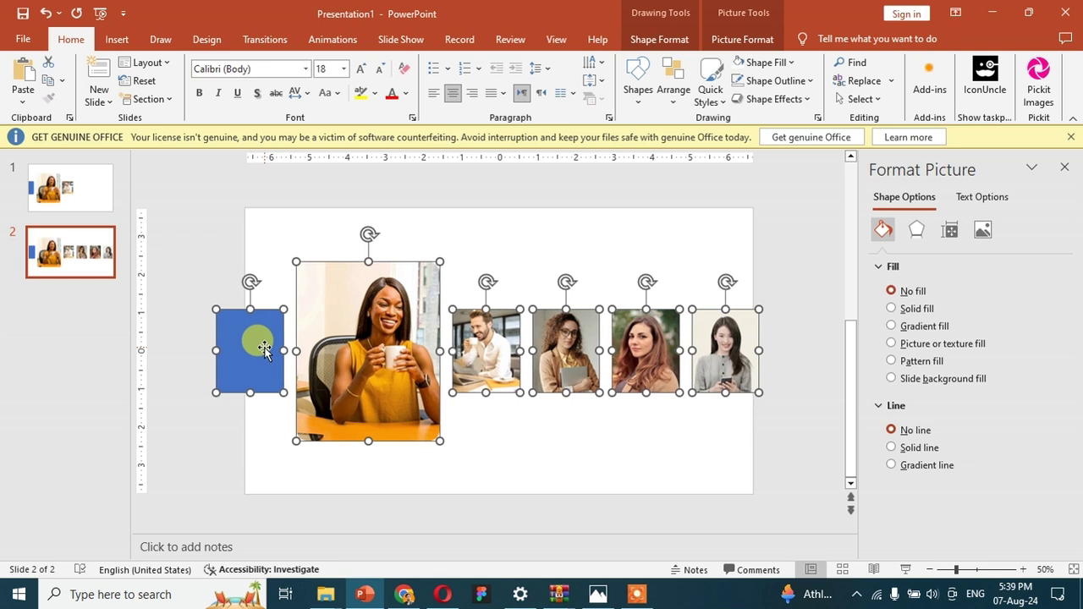
key("Left")
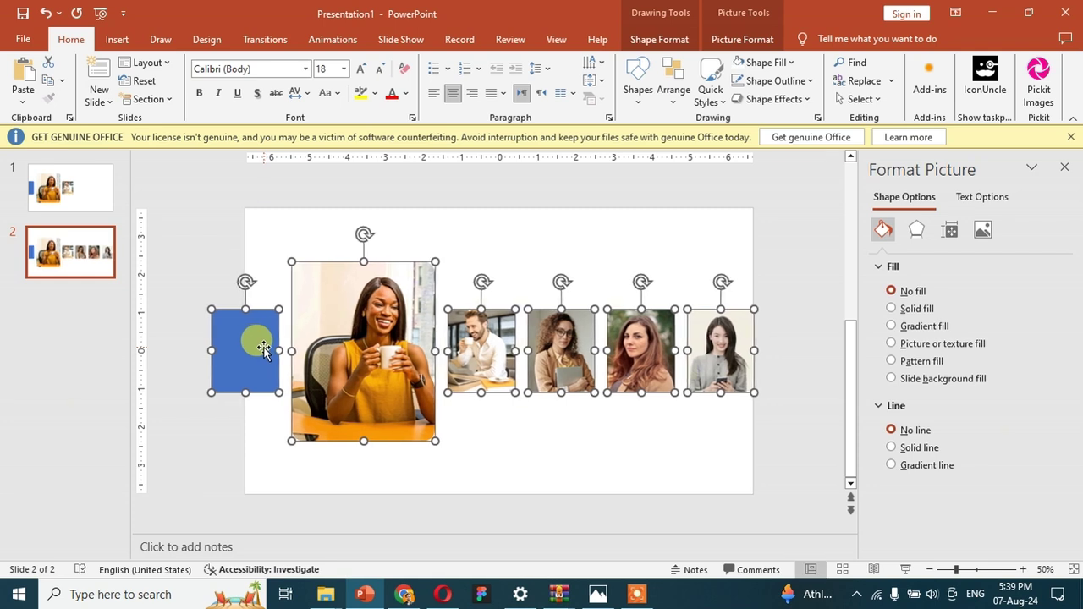
Use the selection's shortcut menu, clear the selection, then select the man's small photo
right_click(263, 349)
left_click(290, 216)
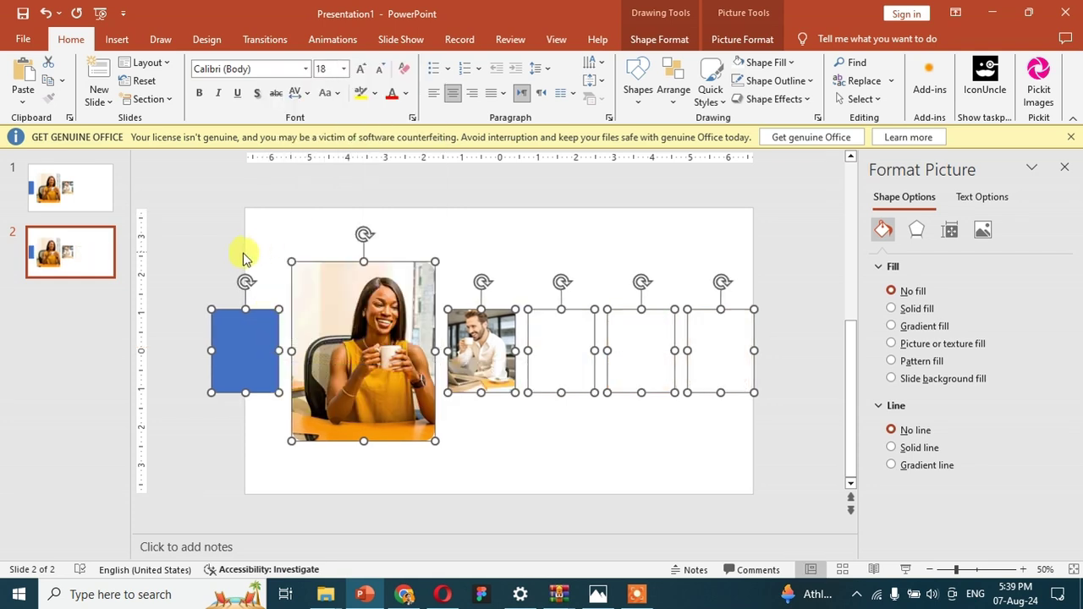
left_click(212, 239)
left_click(274, 372)
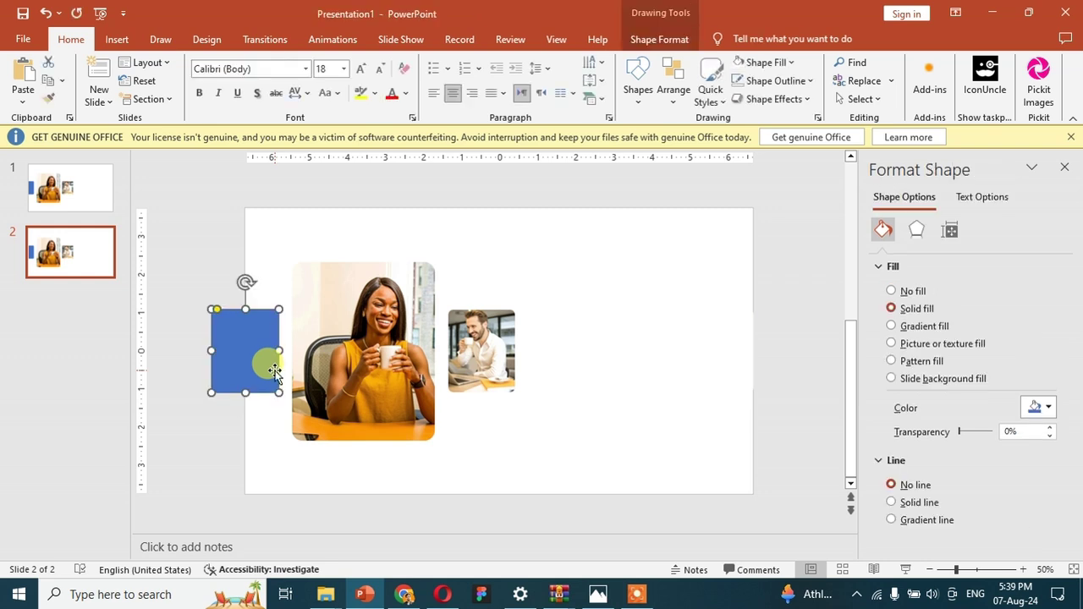
left_click(456, 334)
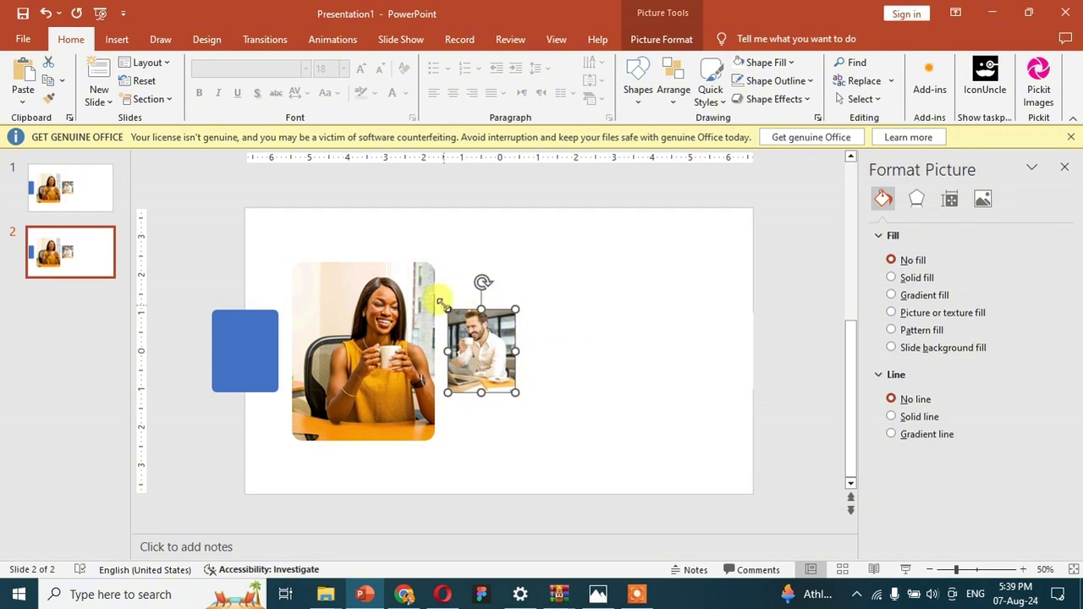
Enlarge the man's photo to the main card's size and bring it to the front
left_click_drag(442, 303, 410, 279)
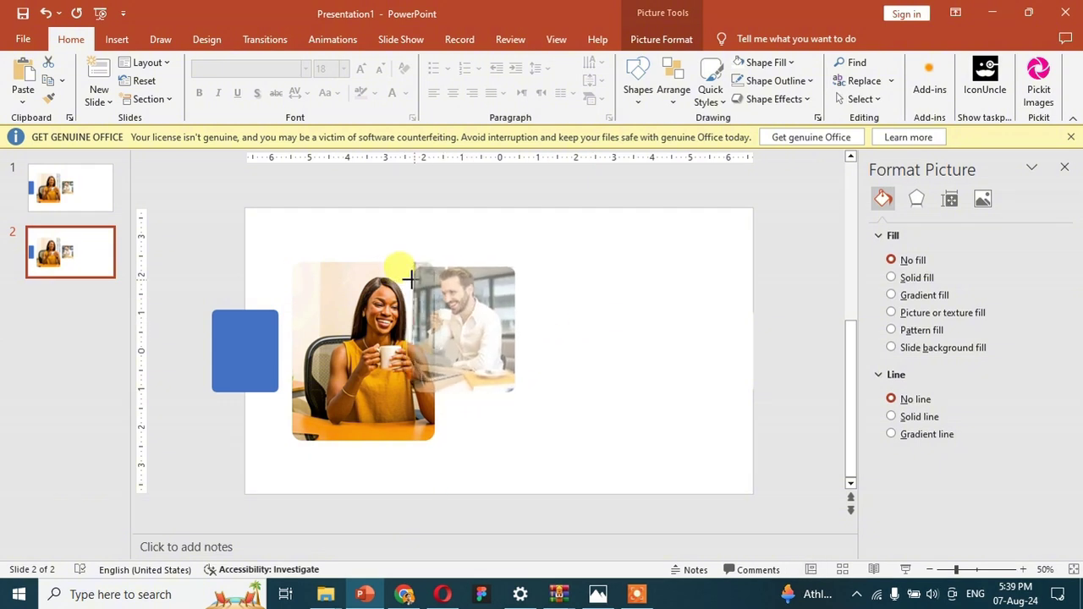
left_click_drag(409, 279, 410, 262)
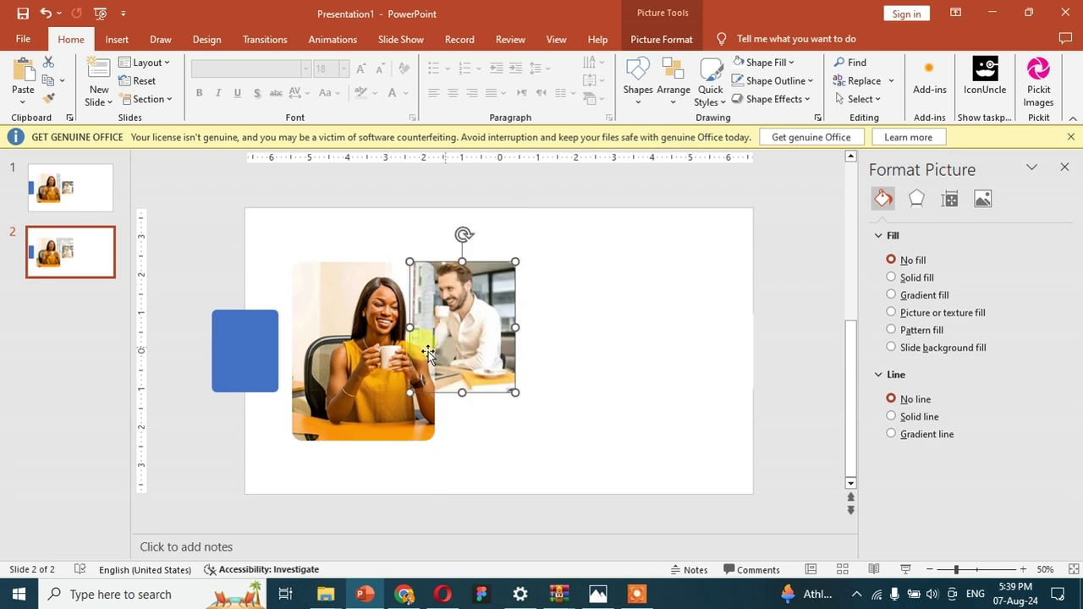
left_click_drag(409, 392, 371, 441)
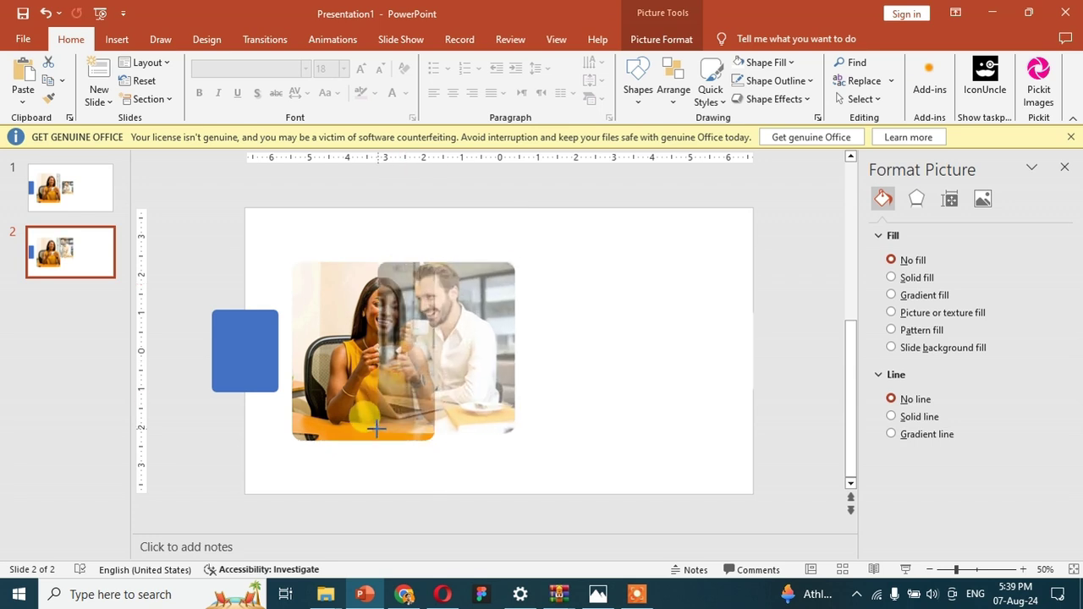
right_click(468, 381)
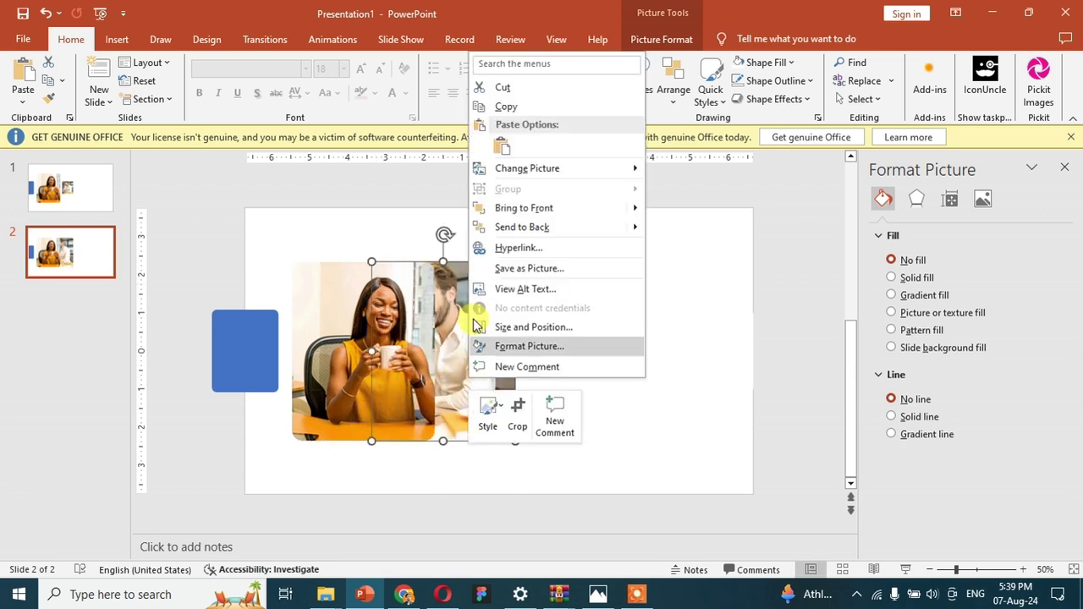
left_click(517, 210)
Shrink the woman's photo down to thumbnail size
left_click(314, 326)
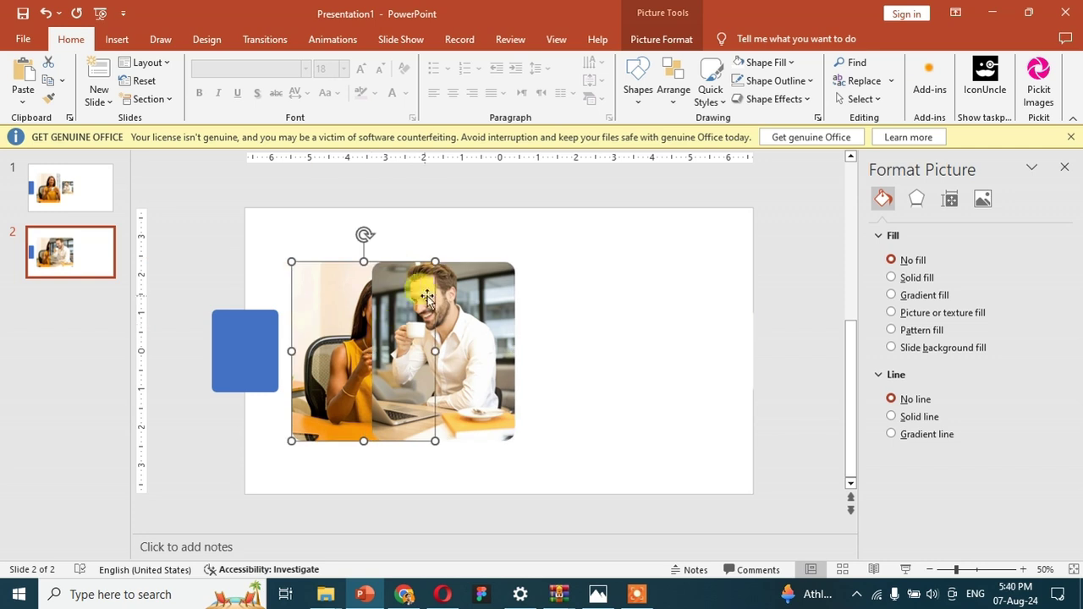
mouse_move(431, 257)
left_mouse_down()
mouse_move(368, 322)
mouse_move(387, 319)
left_mouse_up()
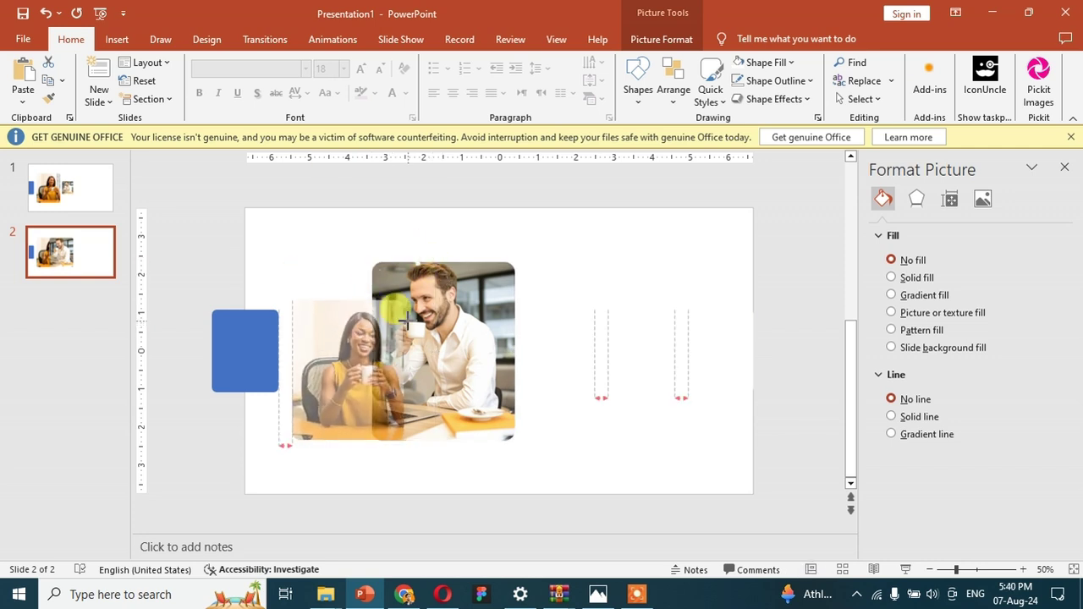
left_click_drag(382, 307, 397, 310)
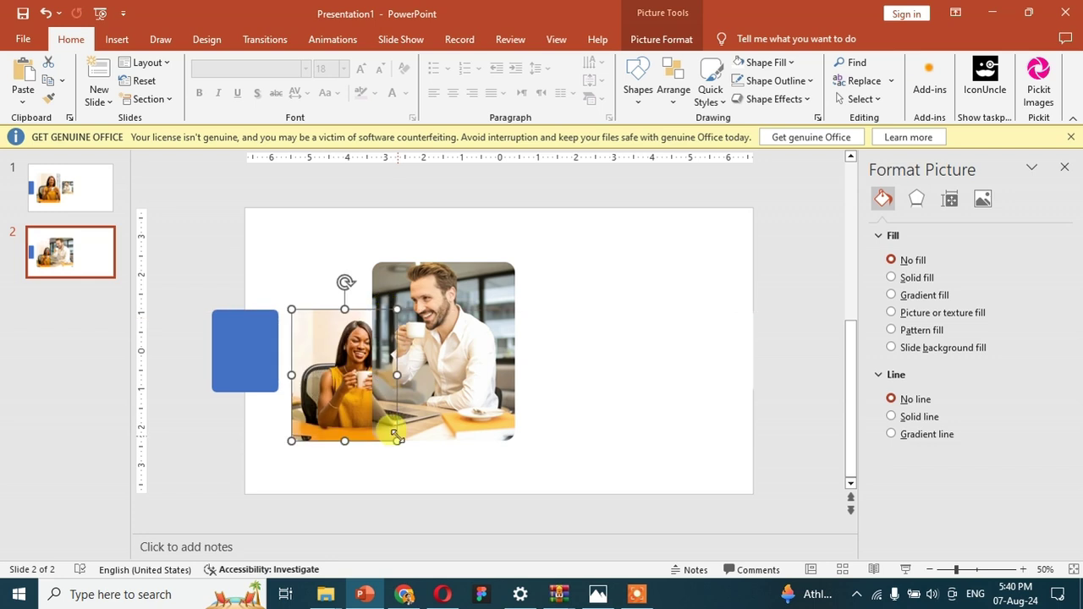
left_click_drag(397, 439, 343, 394)
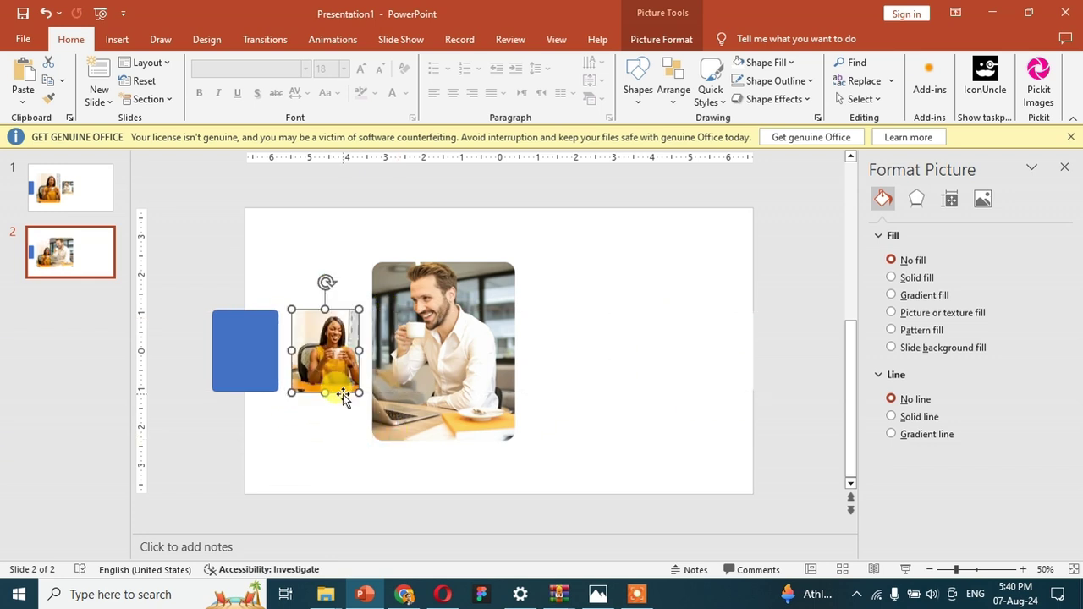
Send the white right-side rectangle to the back, revealing the three photos
left_click(665, 296)
right_click(667, 298)
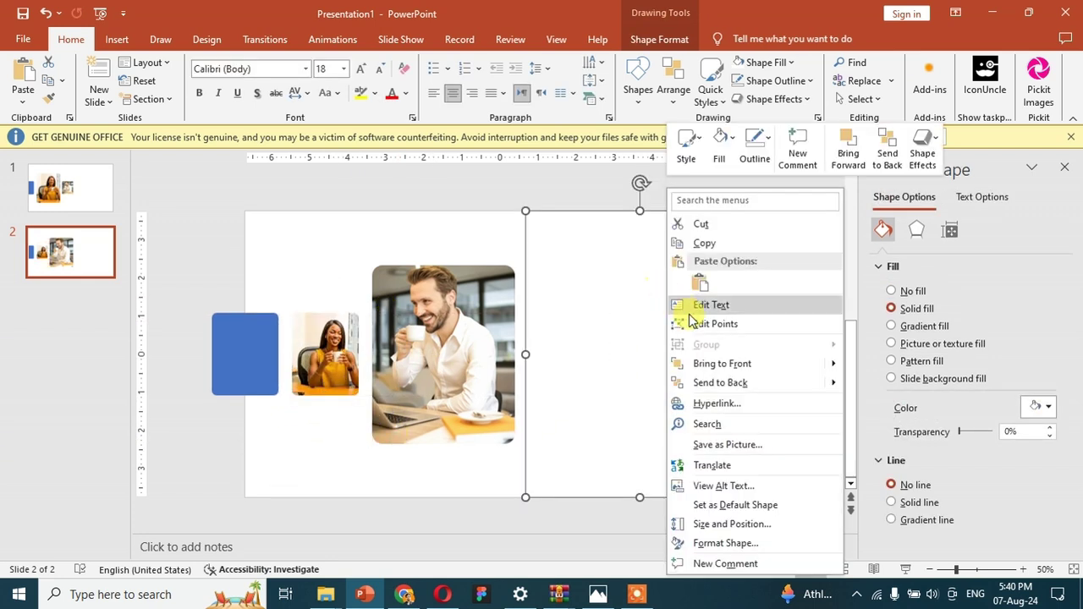
left_click(720, 383)
Select slide 2's blue rectangle and the row of photos and nudge them two steps left
left_click(524, 372)
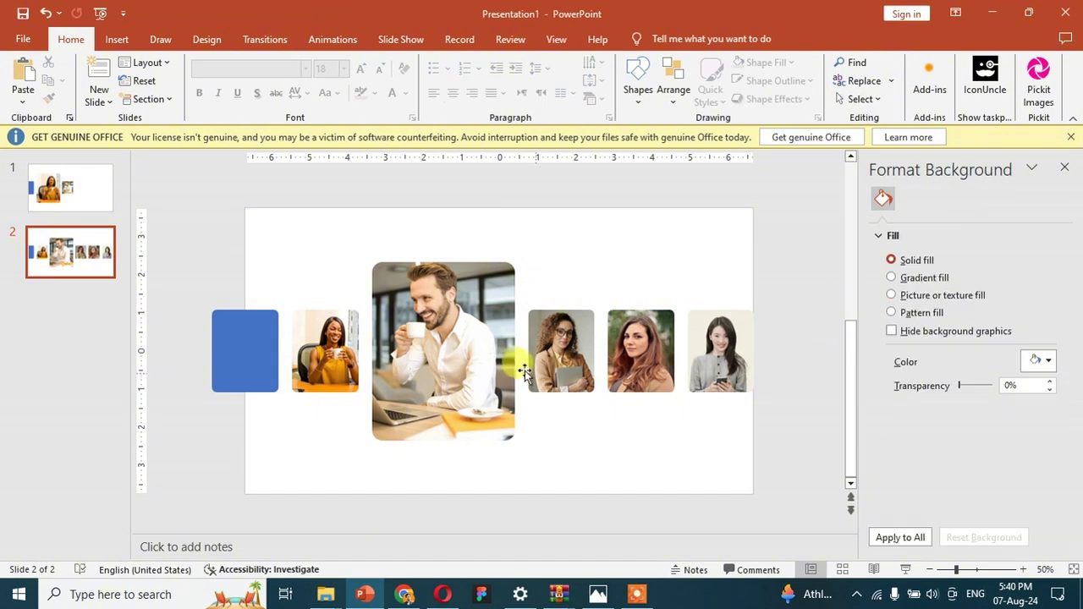
left_click(254, 355, "shift")
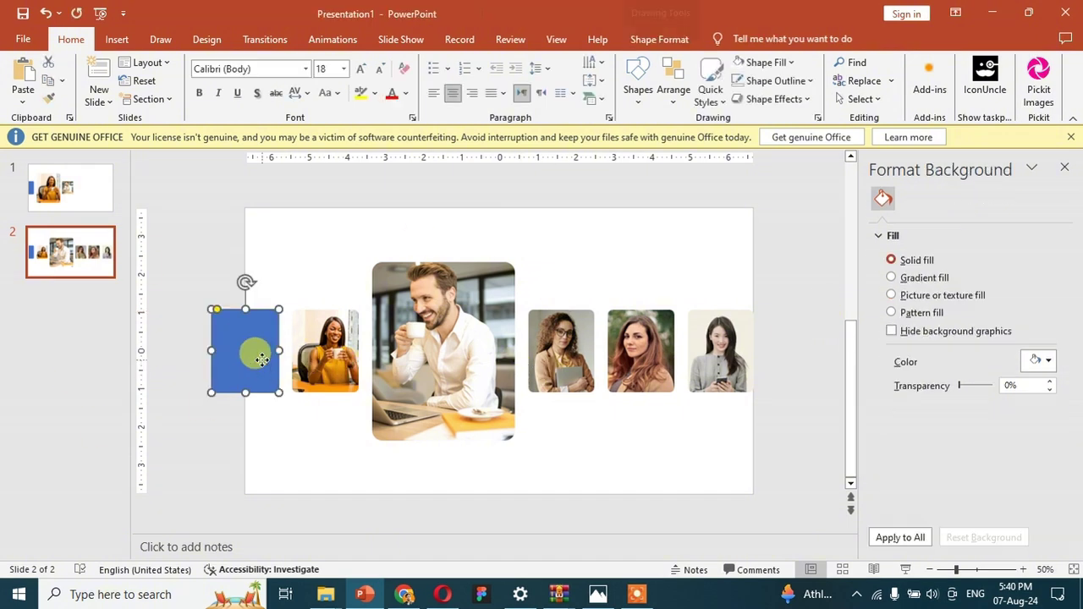
left_click(330, 360, "shift")
left_click(423, 351, "shift")
left_click(576, 364, "shift")
left_click(652, 362, "shift")
left_click(720, 369, "shift")
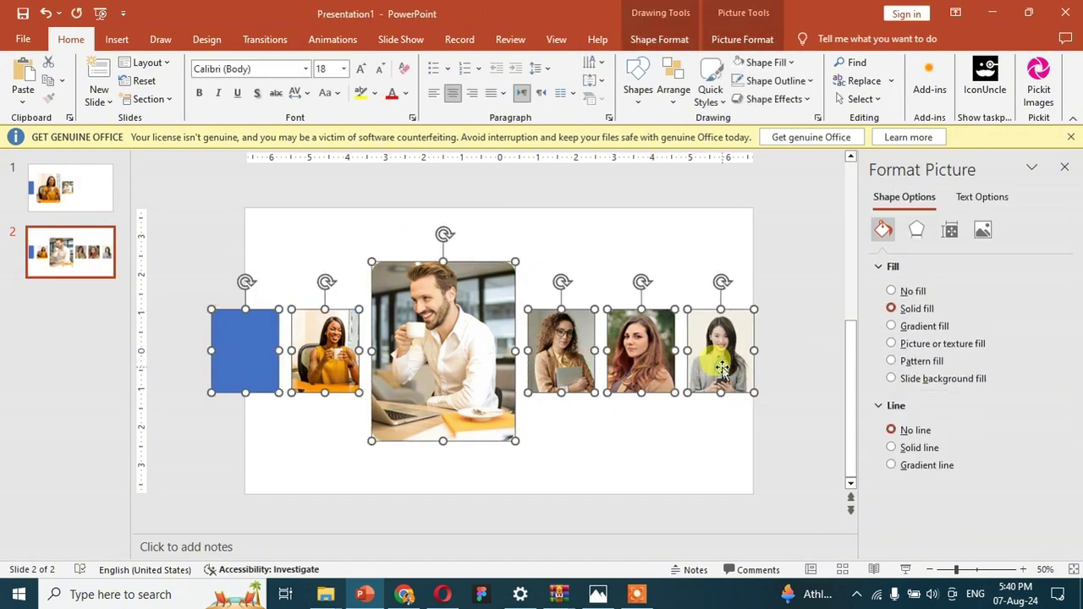
key("Left")
key("Left")
key("Left")
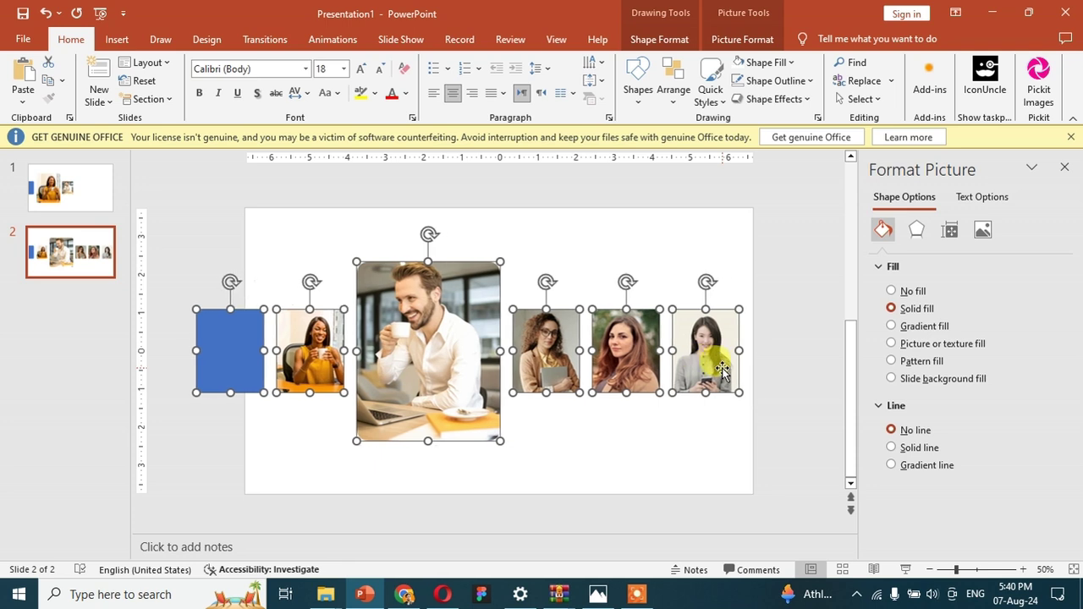
key("Left")
key("Left")
key("Left")
key("Left")
key("Left")
key("Left")
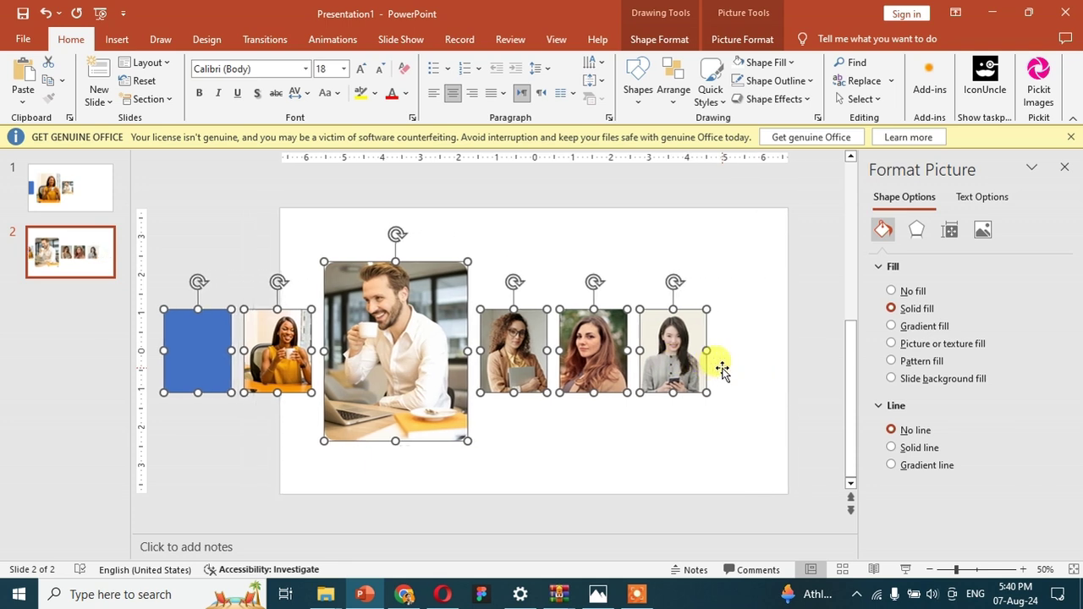
left_click(536, 234)
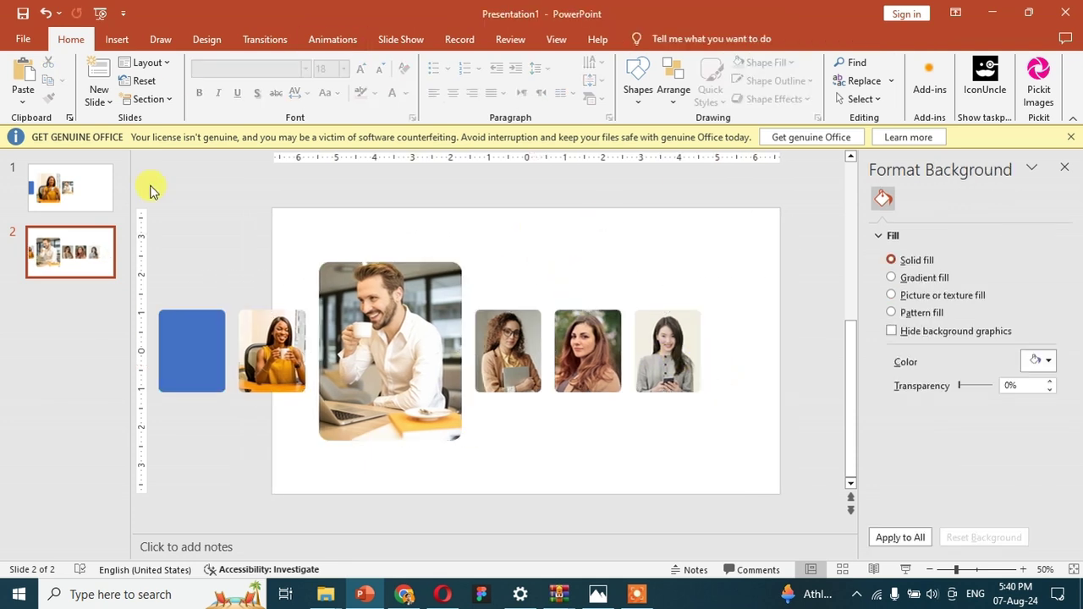
Delete the blue rectangle from slide 1 and from slide 2
left_click(99, 188)
left_click(225, 339)
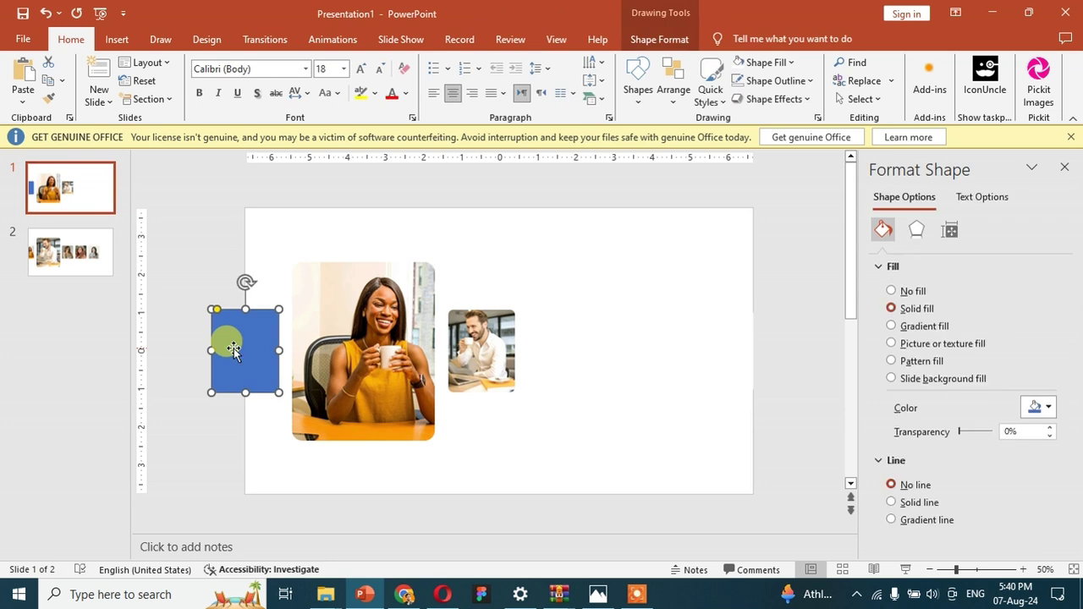
key("Delete")
left_click(102, 269)
left_click(170, 350)
key("Delete")
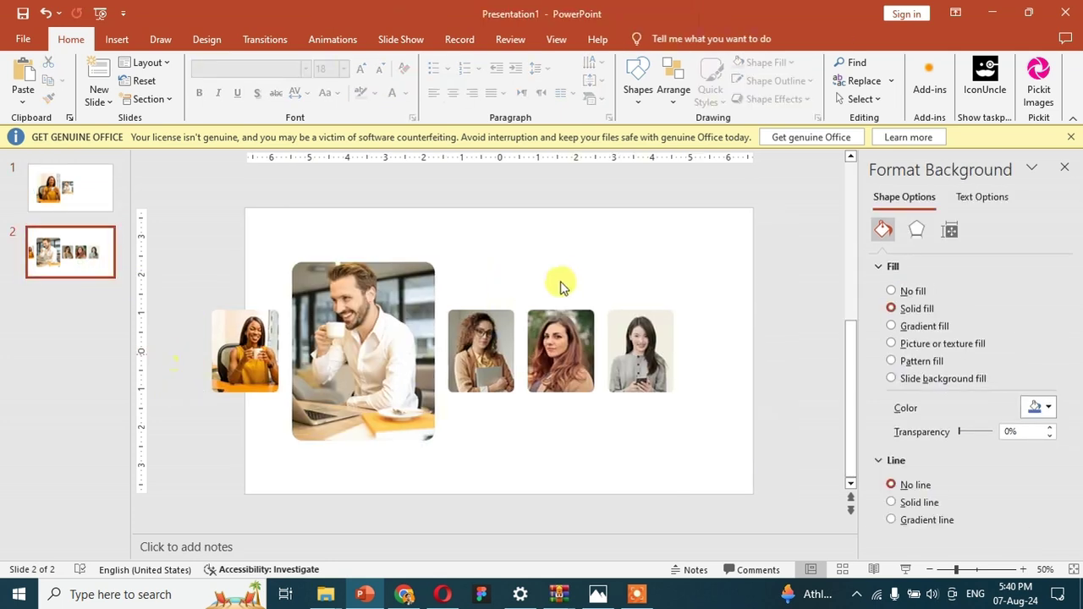
Bring the white shape in front of the right-hand photos and duplicate slide 2 as slide 3
left_click(561, 283)
right_click(561, 283)
left_click(602, 358)
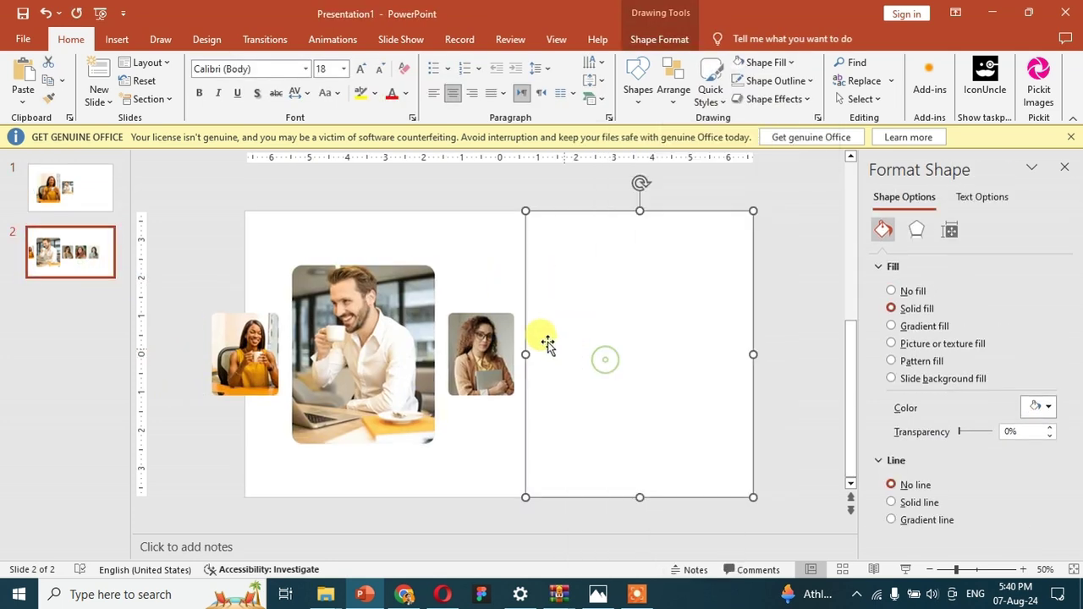
left_click(475, 233)
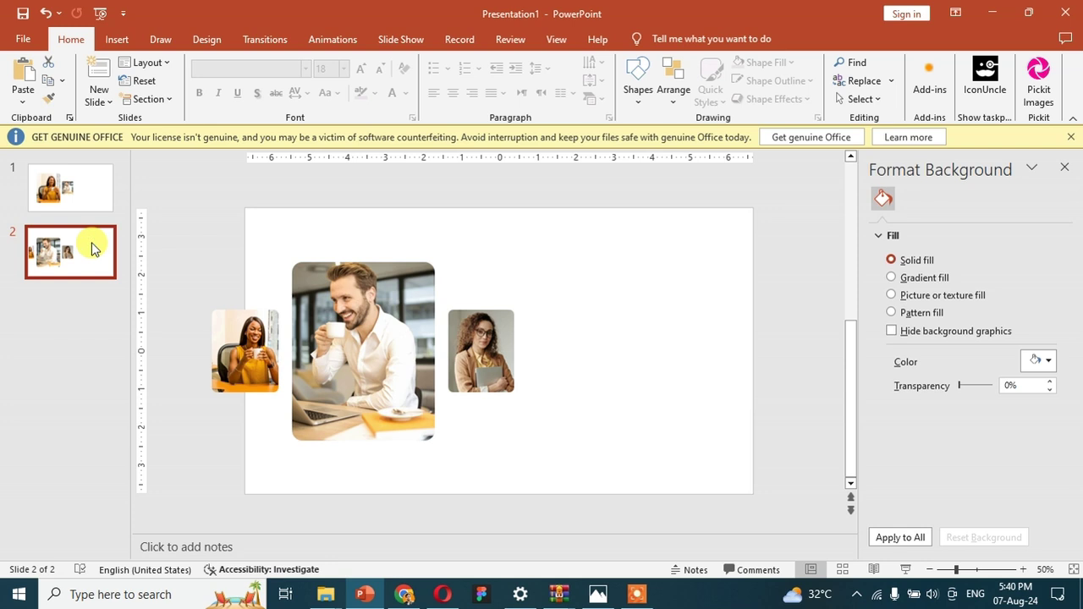
key("ctrl+d")
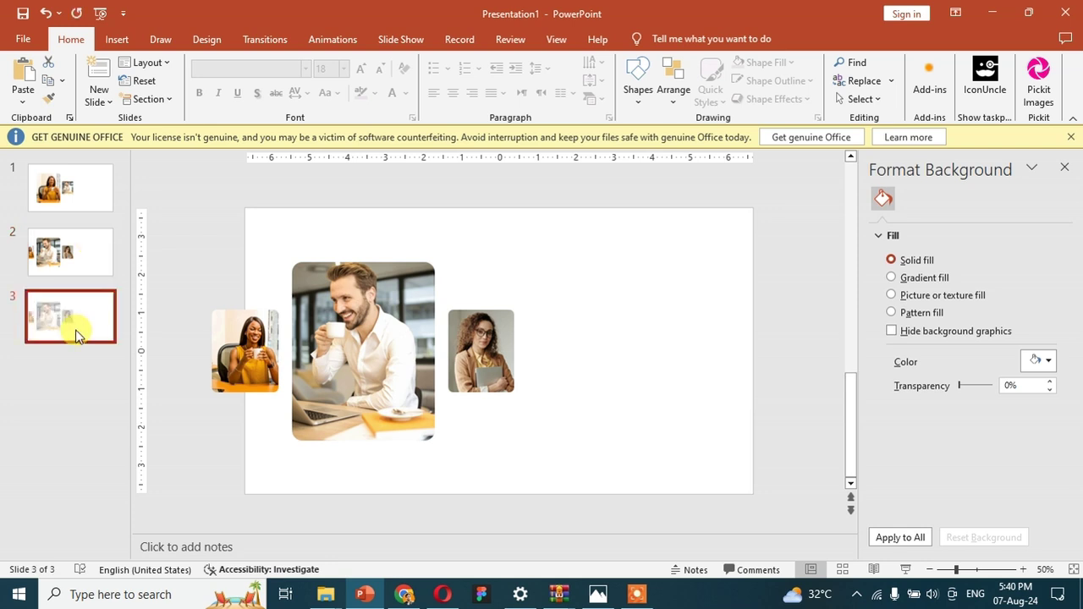
Send slide 3's white rectangle behind the photos
left_click(561, 305)
right_click(562, 306)
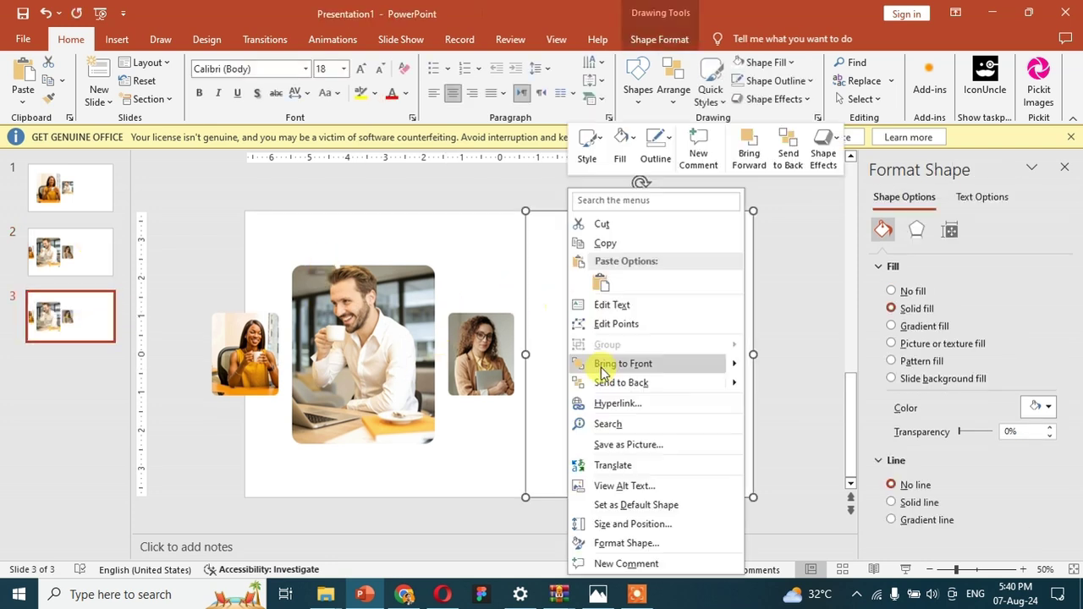
left_click(611, 379)
Enlarge the curly-haired woman's photo to full height and shrink the man's photo to a thumbnail
left_click(448, 323)
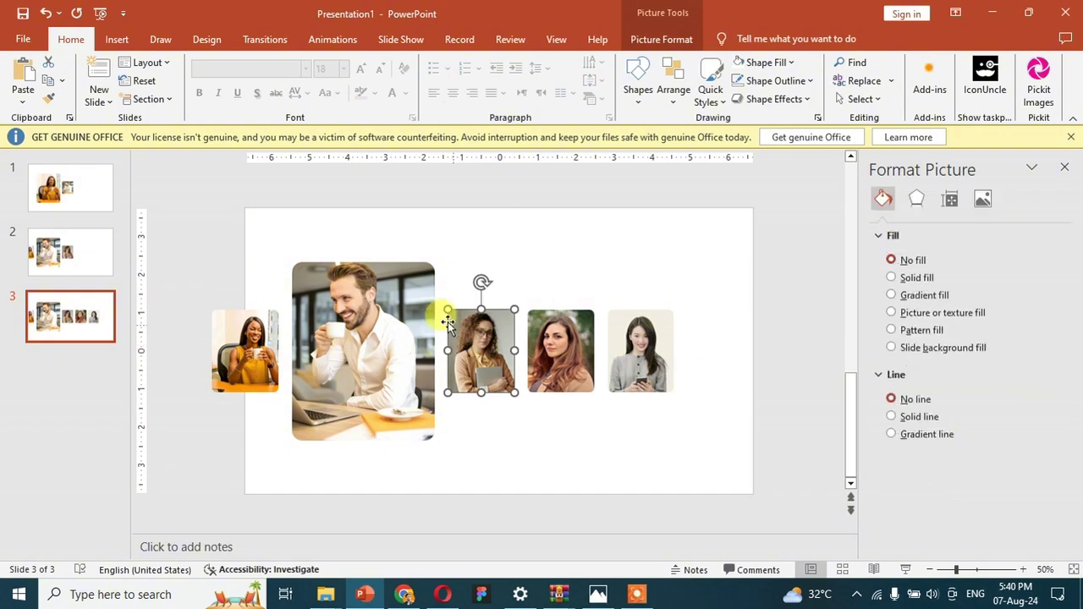
left_click_drag(421, 298, 408, 292)
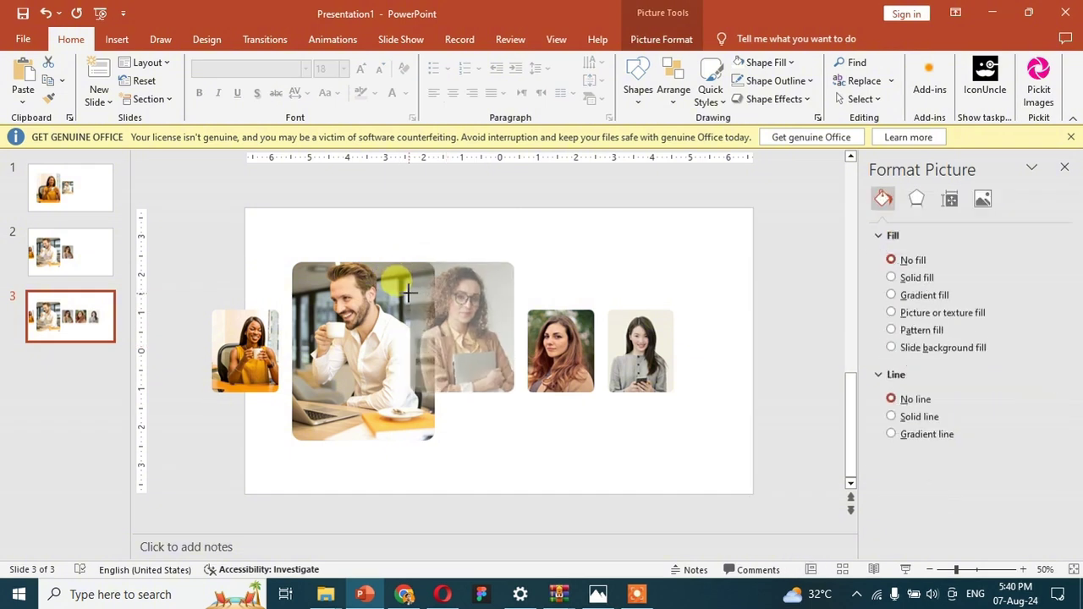
left_click_drag(407, 292, 409, 298)
left_click_drag(405, 389, 375, 422)
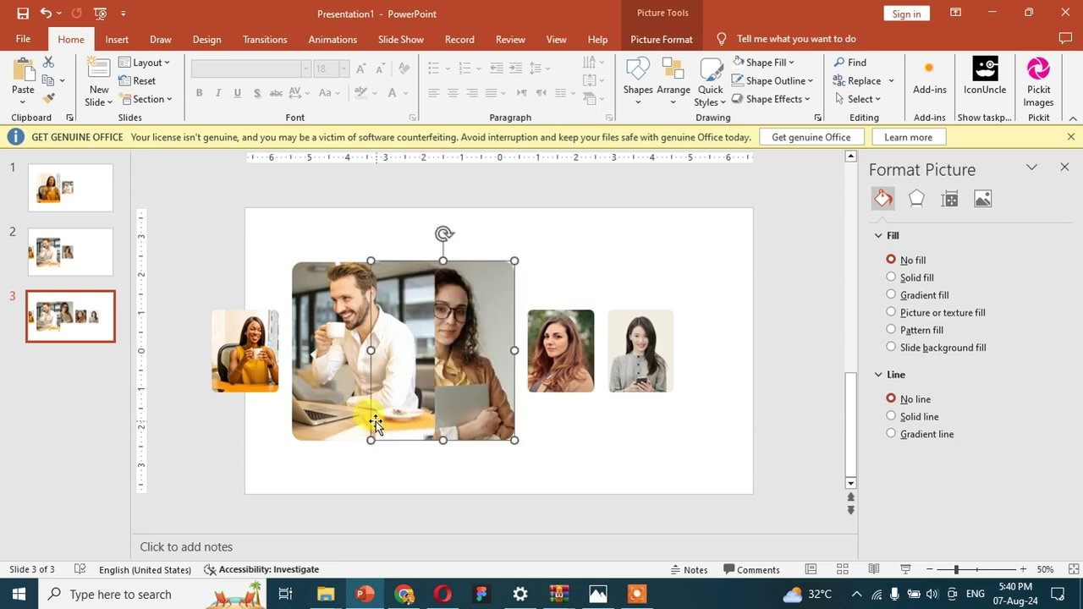
left_click(349, 335)
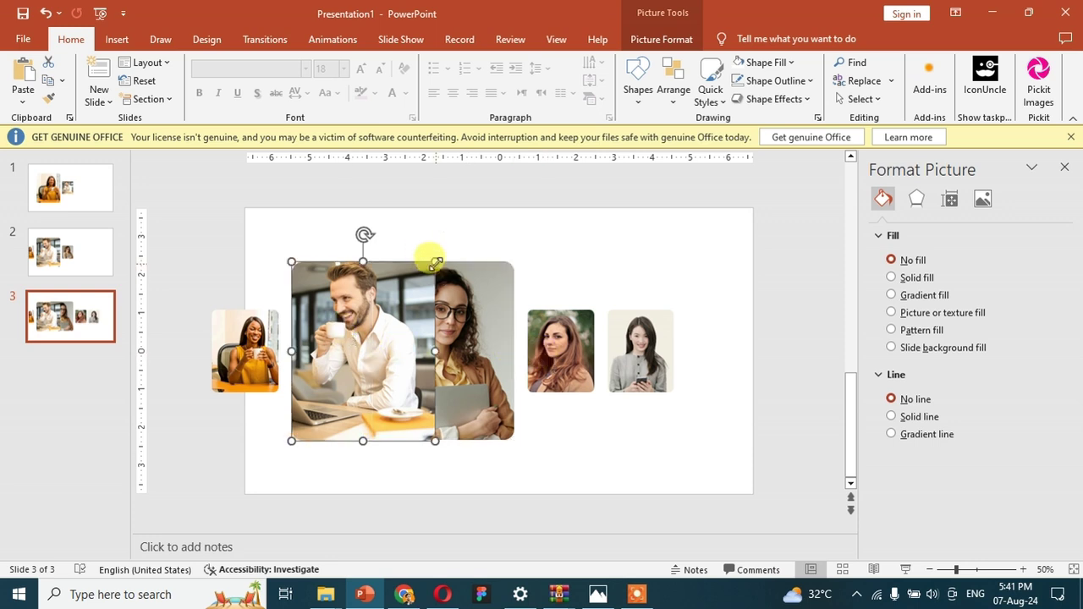
left_click_drag(435, 263, 397, 309)
mouse_move(392, 440)
left_mouse_down()
mouse_move(294, 405)
mouse_move(297, 391)
left_mouse_up()
Select the five photos and nudge them two steps left on slide 3
left_click(246, 347)
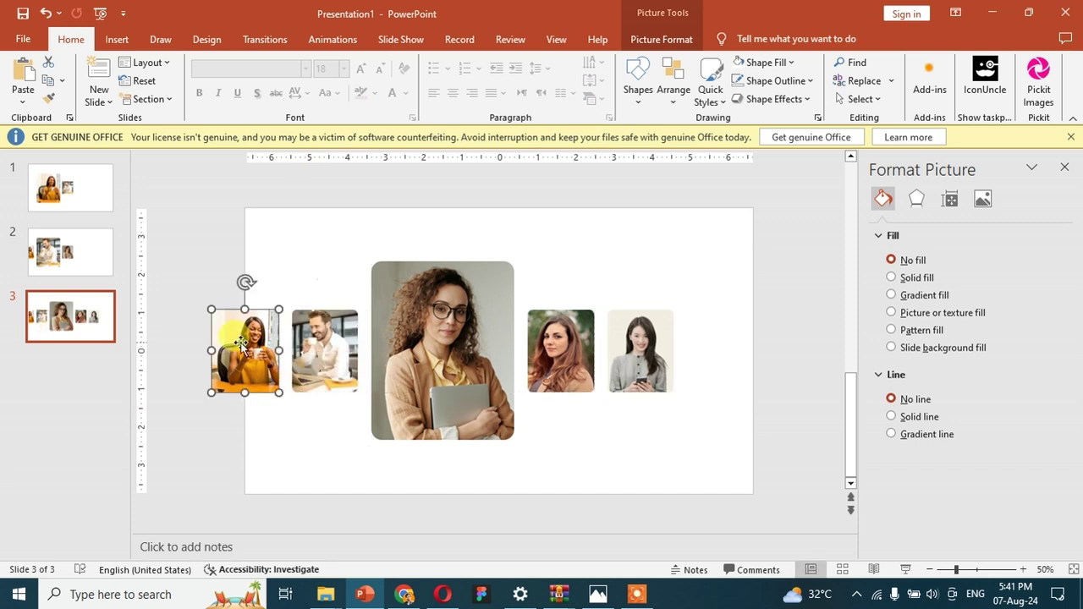
left_click(324, 347, "shift")
left_click(419, 337, "shift")
left_click(560, 347, "shift")
left_click(635, 334, "shift")
key("Left")
key("Left")
key("Left")
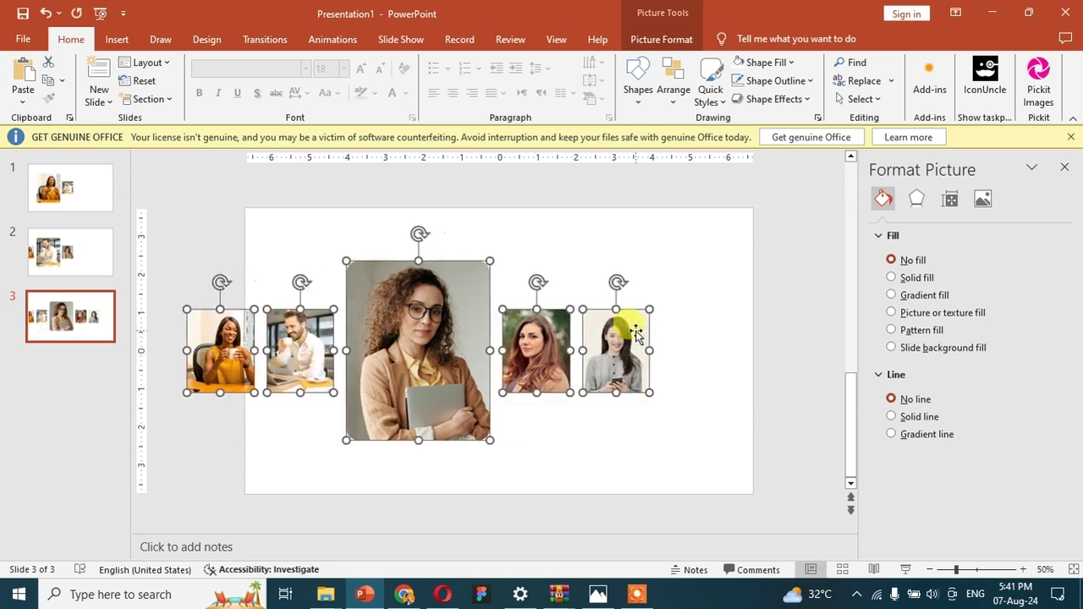
key("Left")
key("Left")
key("Left")
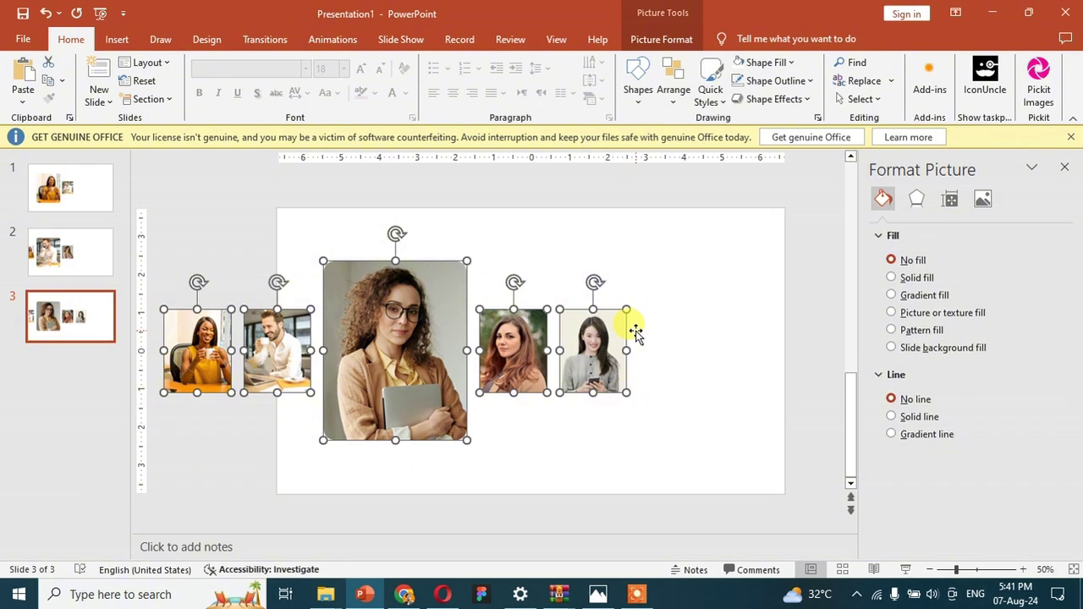
left_click(549, 251)
left_click(102, 317)
Duplicate slide 3 as slide 4, enlarge the brunette's photo and shrink the curly-haired woman's
key("ctrl+d")
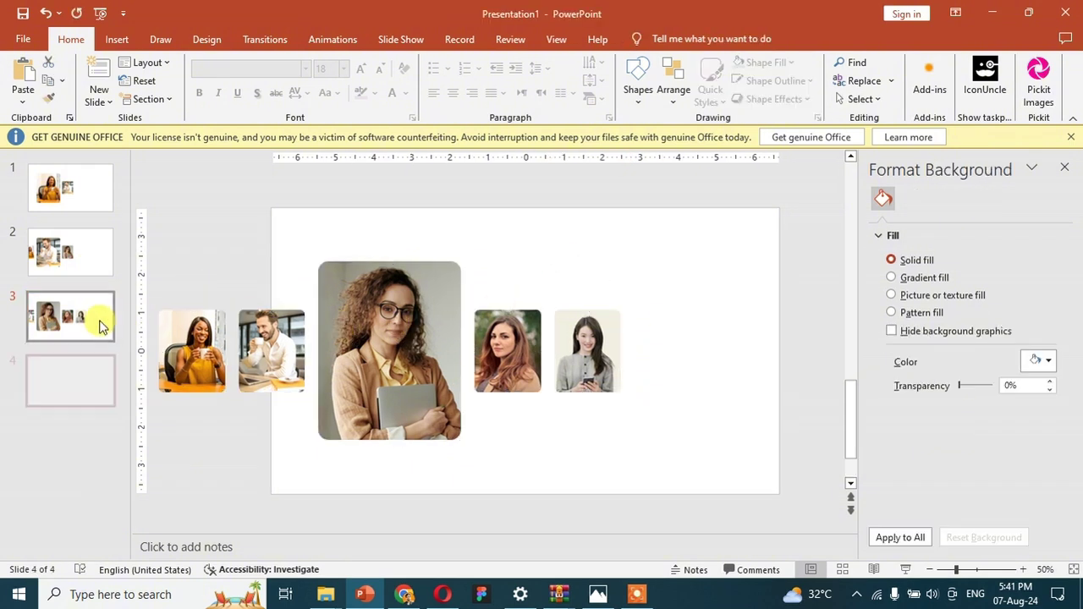
left_click(481, 315)
left_click_drag(476, 310, 435, 296)
left_click_drag(431, 389, 399, 439)
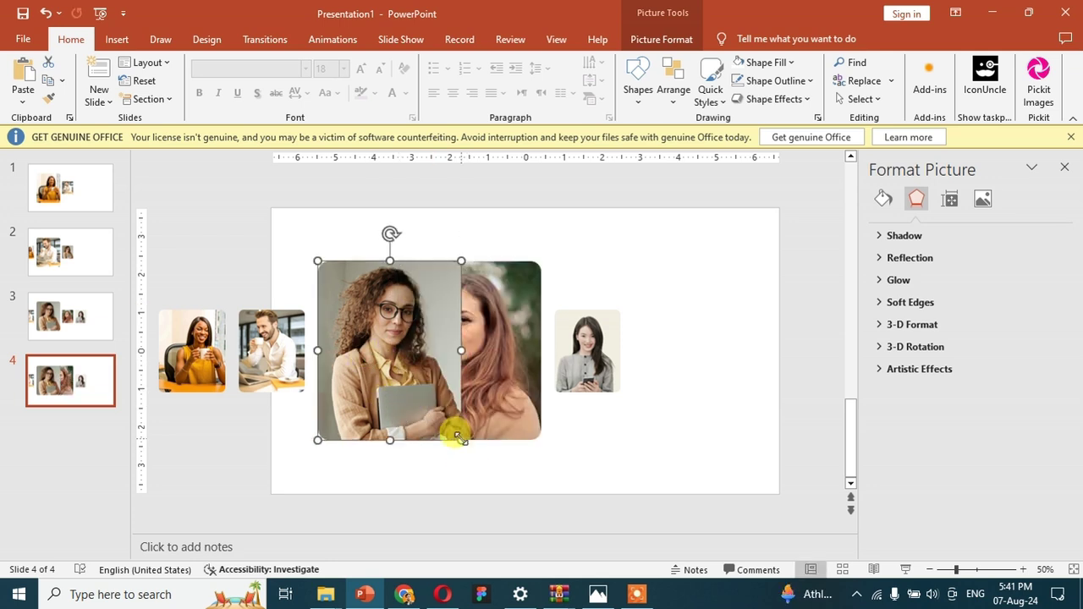
left_click_drag(380, 404, 366, 398)
left_click_drag(413, 259, 385, 309)
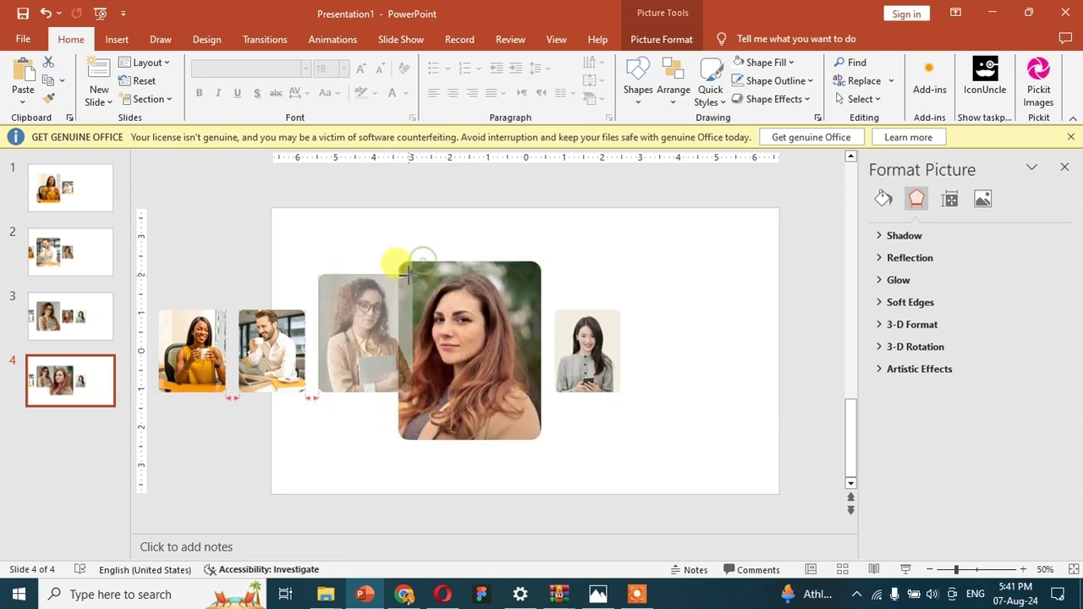
Nudge slide 4's photos left, then duplicate slide 4 as slide 5
left_click(457, 336)
left_click(194, 351, "shift")
left_click(275, 351, "shift")
left_click(356, 355, "shift")
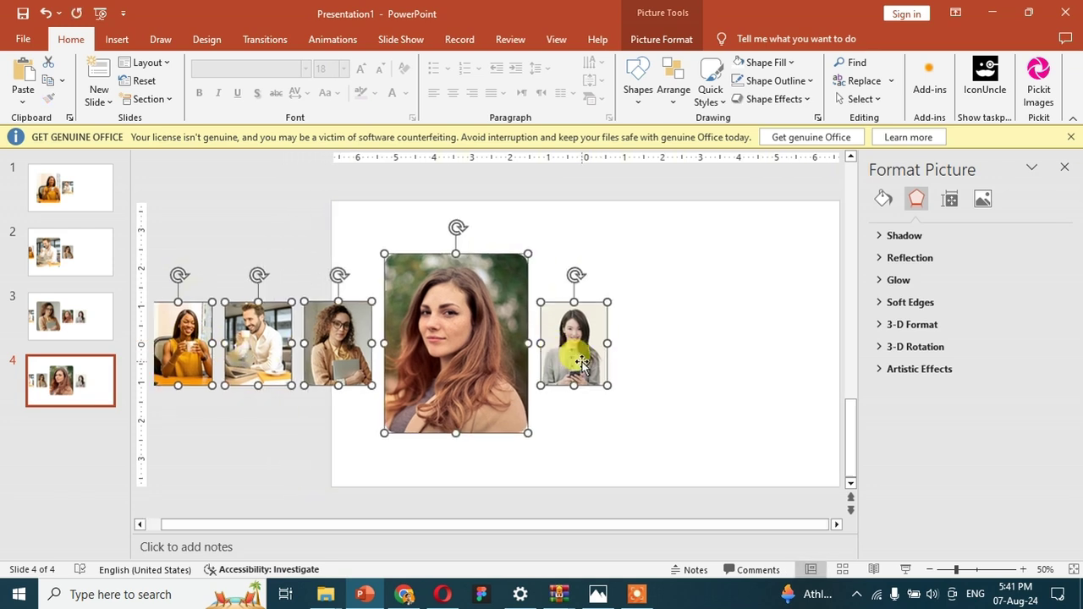
key("Left")
key("Left")
key("Left")
key("Right")
key("Right")
key("Right")
key("Left")
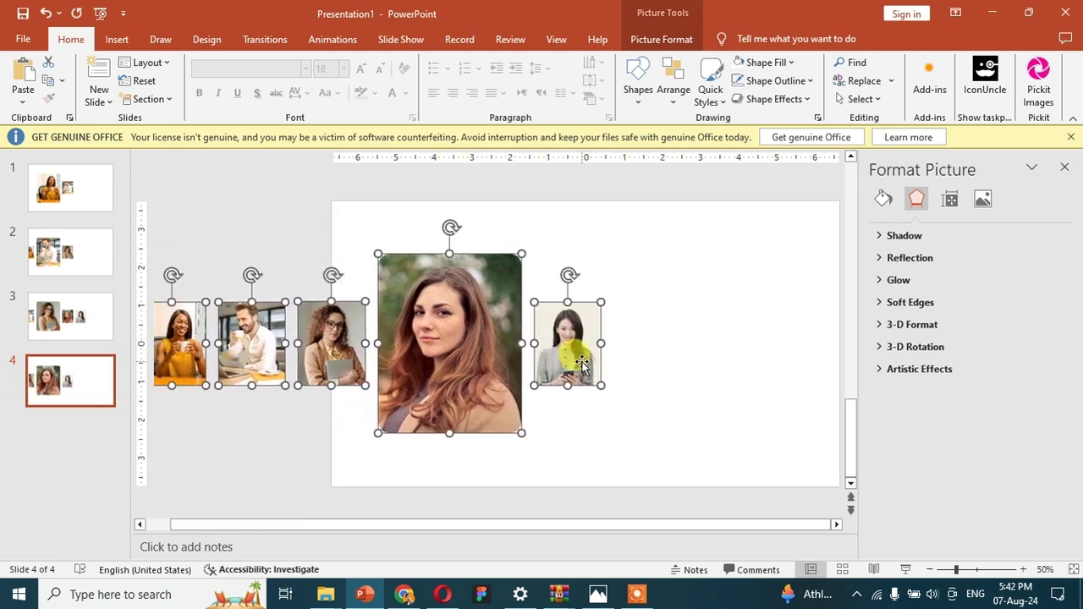
left_click(575, 239)
left_click(101, 396)
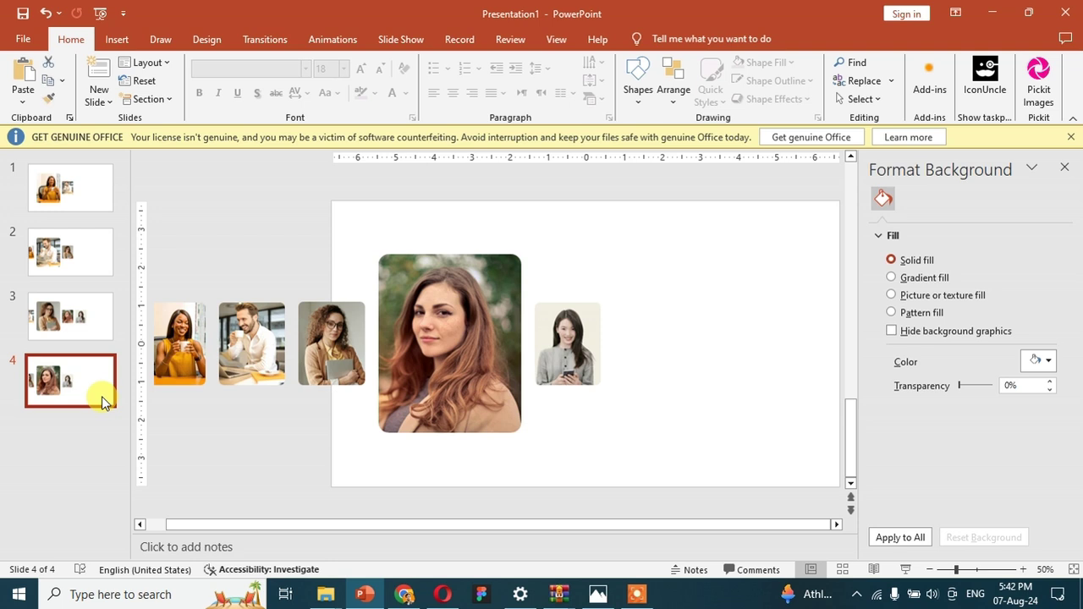
key("ctrl+d")
Enlarge the woman-with-phone photo, bring it to front, and shrink the brunette's to a thumbnail
left_click(476, 353)
left_click_drag(467, 324, 440, 315)
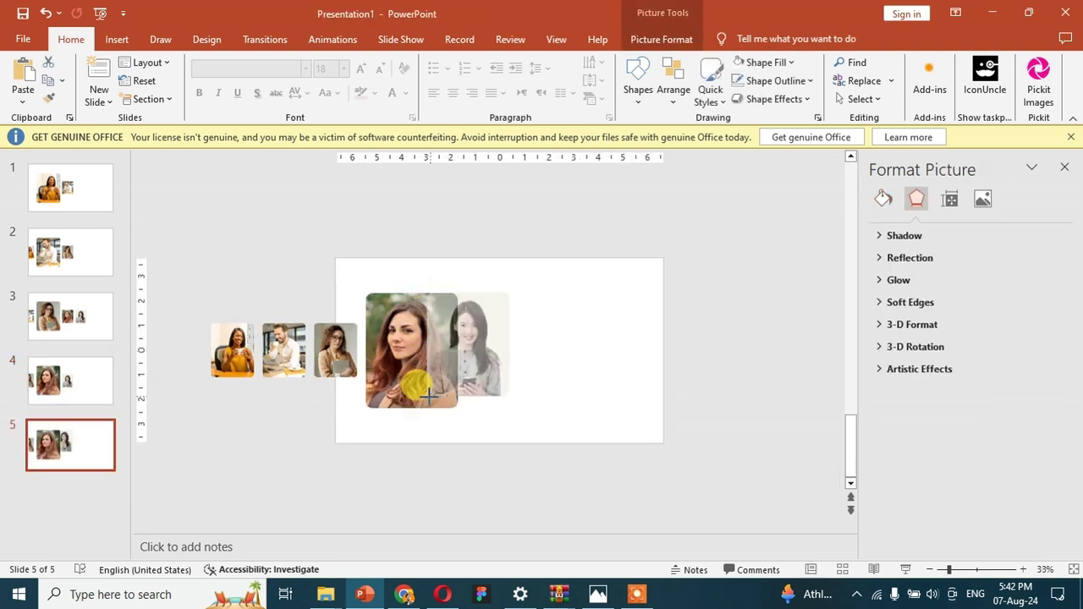
right_click(461, 372)
left_click(524, 199)
mouse_move(455, 285)
left_mouse_down()
mouse_move(403, 392)
mouse_move(396, 380)
left_mouse_up()
Drag slide 5's small photos further left
left_click(463, 356, "shift")
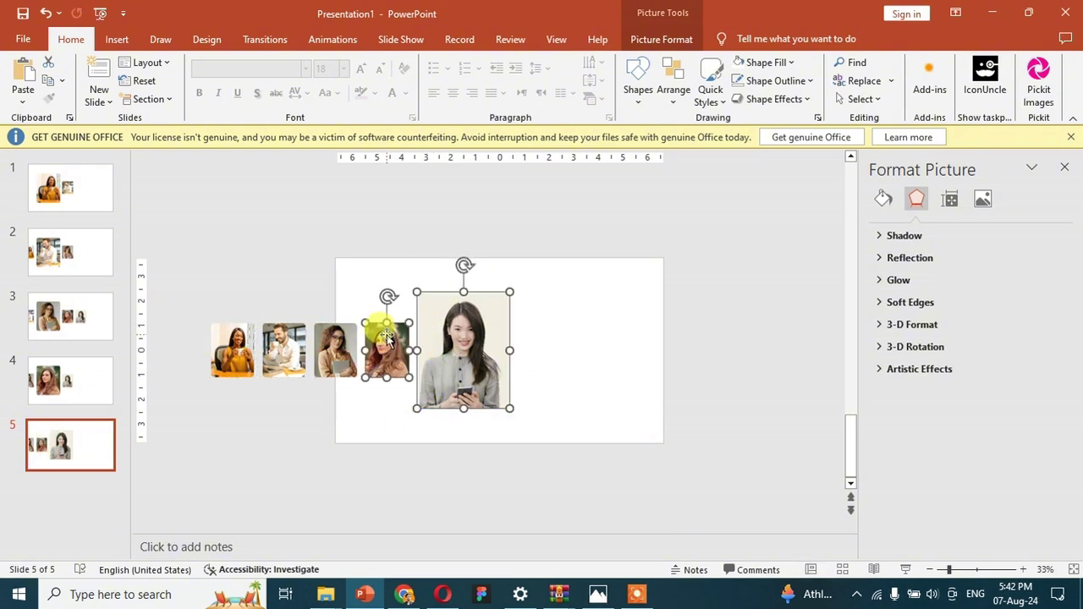
left_click(336, 349, "shift")
left_click(270, 334, "shift")
left_click_drag(235, 330, 185, 330)
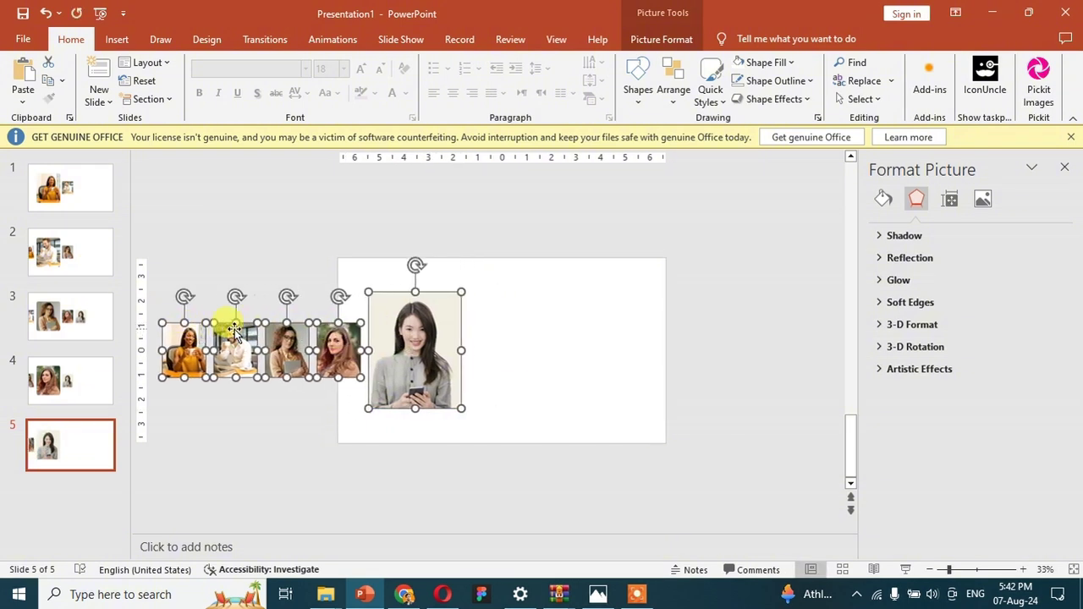
left_click(477, 285)
Check the white rectangle and thumbnails on slides 4 and 3
left_click(553, 307)
left_click(72, 378)
left_click(72, 315)
left_click(554, 328)
left_click(604, 317)
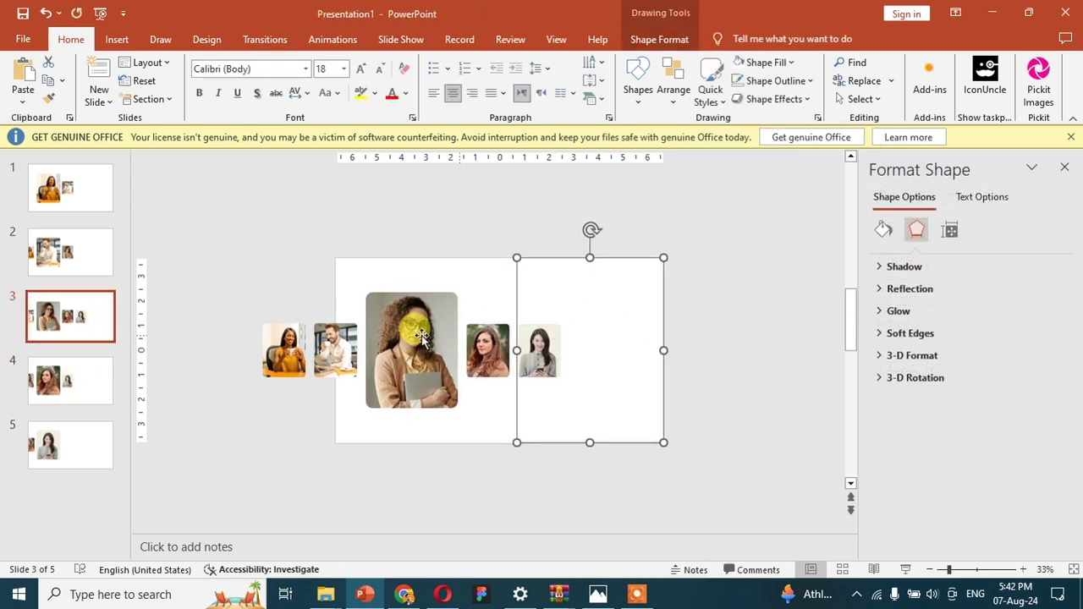
Send slide 1's white rectangle behind the photos and select its small thumbnails
left_click(93, 190)
right_click(618, 290)
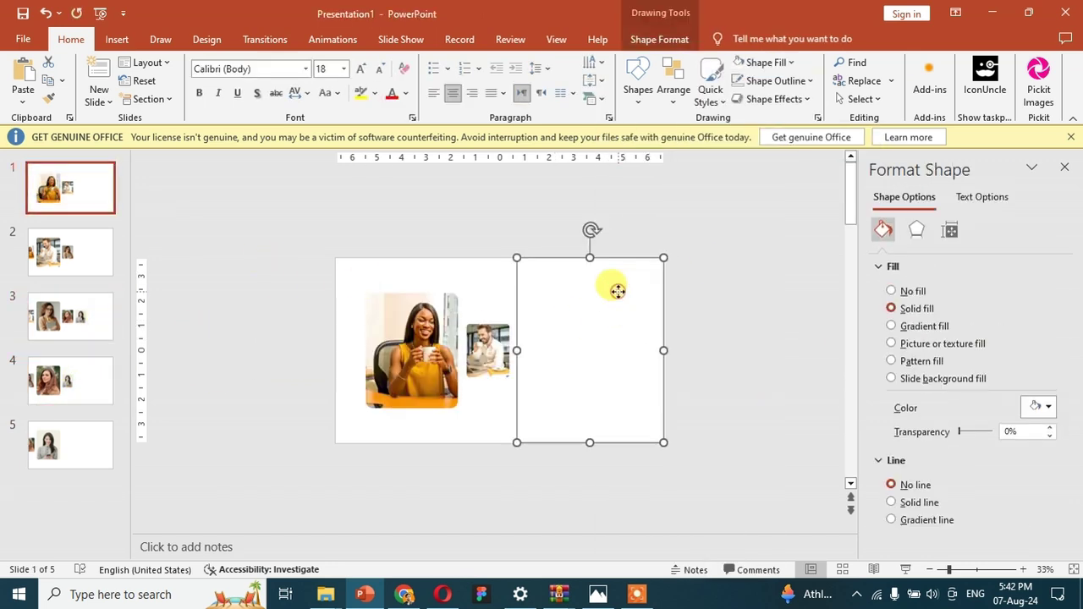
left_click(672, 383)
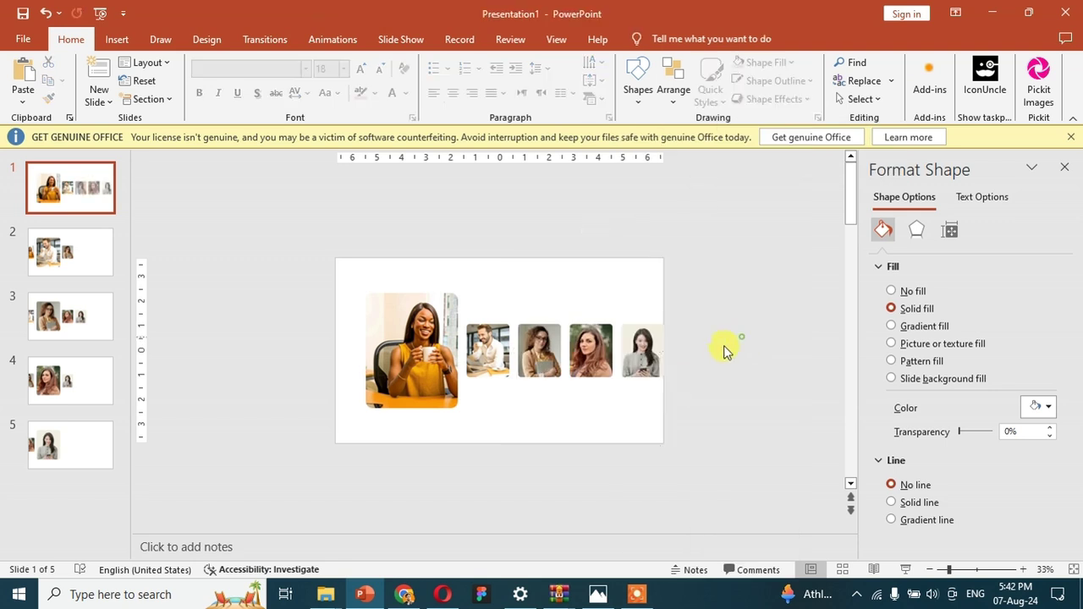
left_click(499, 356)
left_click(529, 362, "shift")
left_click(584, 356, "shift")
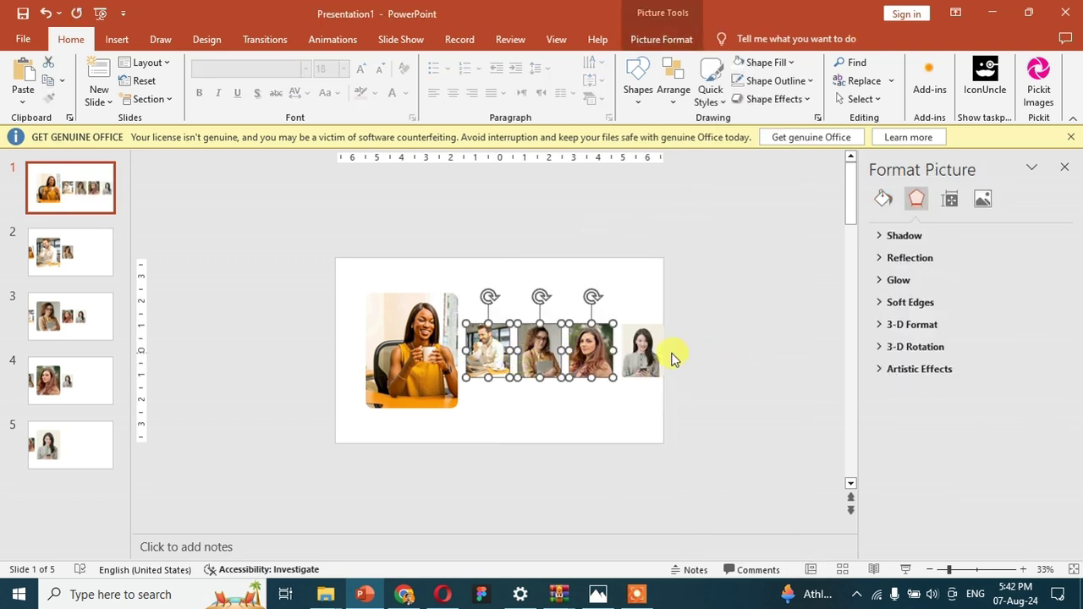
Apply the Washout recolor to slide 1's selected thumbnails, then go to slide 2
left_click(661, 39)
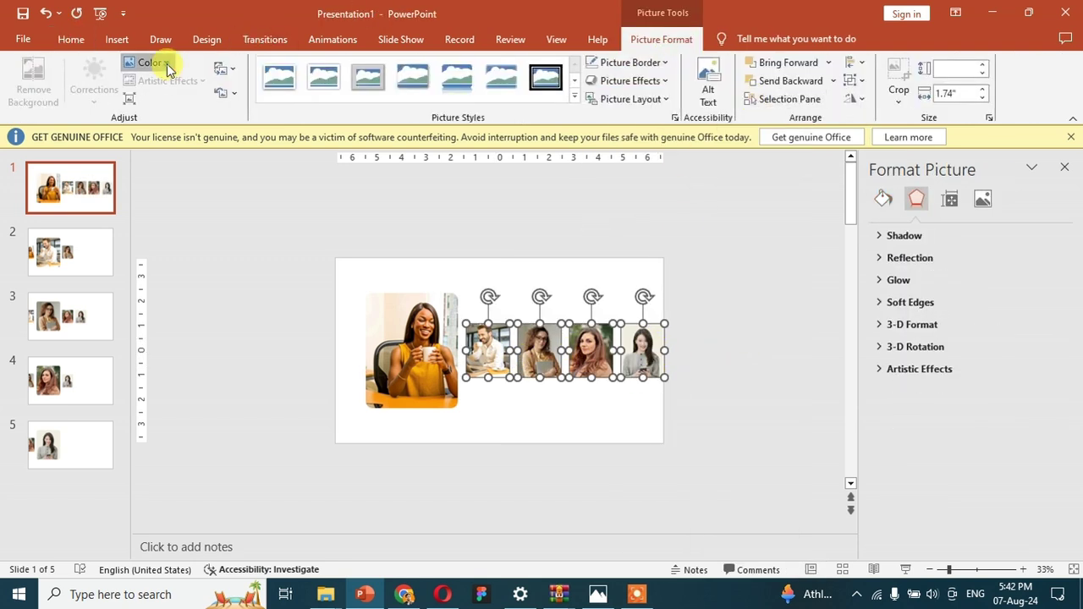
left_click(168, 64)
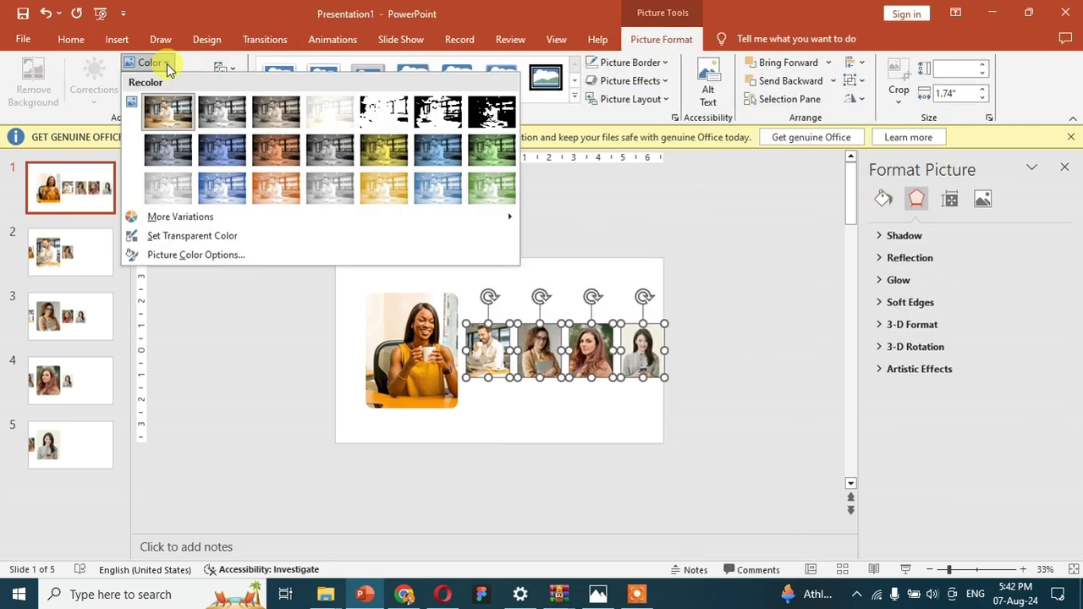
left_click(167, 186)
left_click(71, 247)
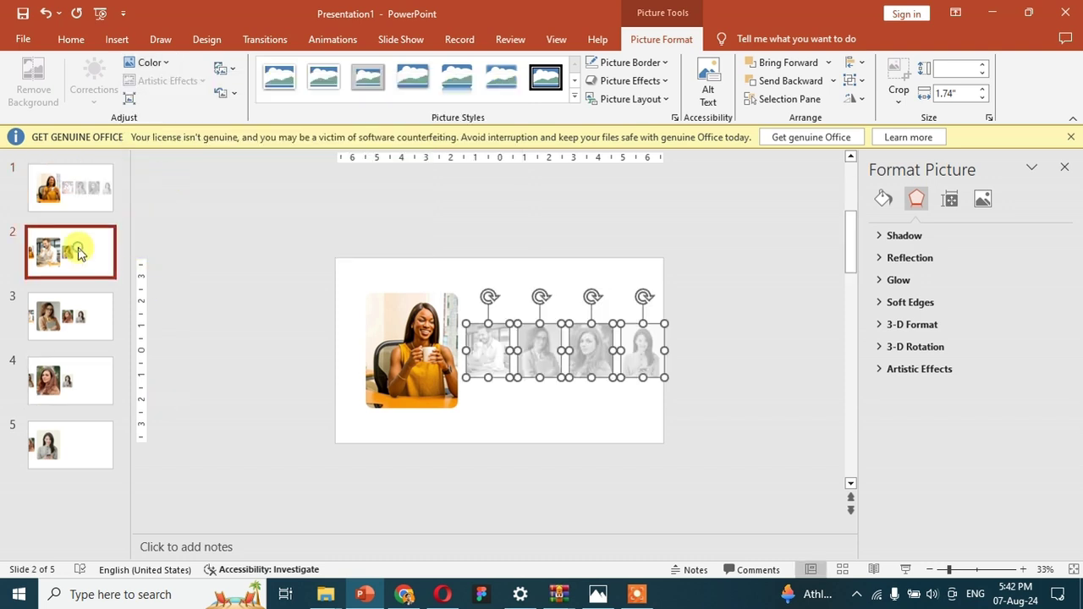
left_click(571, 356)
Send slide 2's white rectangle to the back and wash out its small photos
right_click(571, 355)
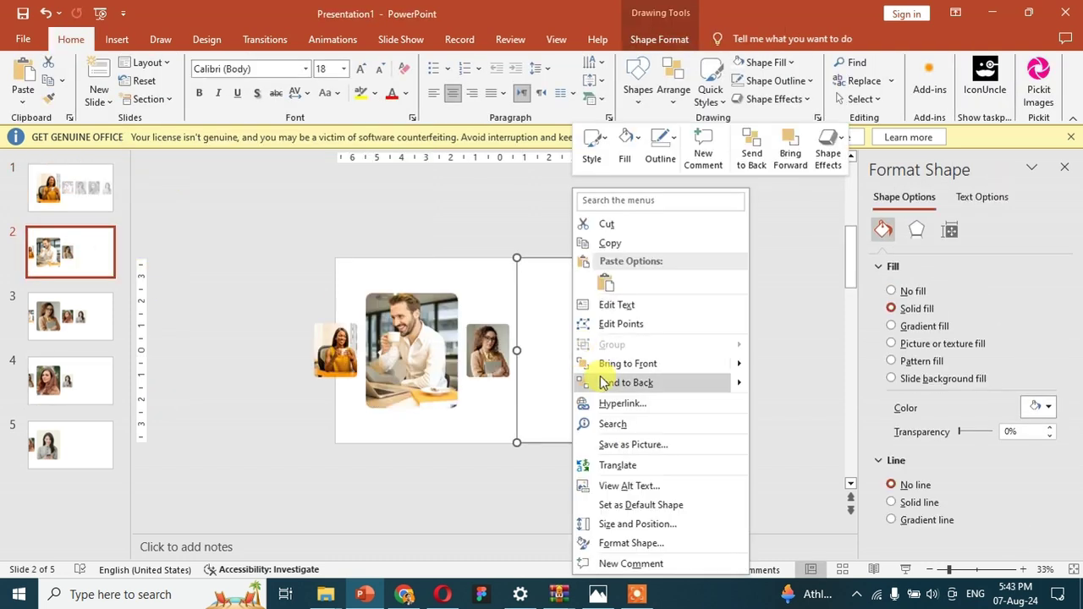
left_click(600, 380)
left_click(336, 357)
left_click(488, 351, "shift")
left_click(558, 348, "shift")
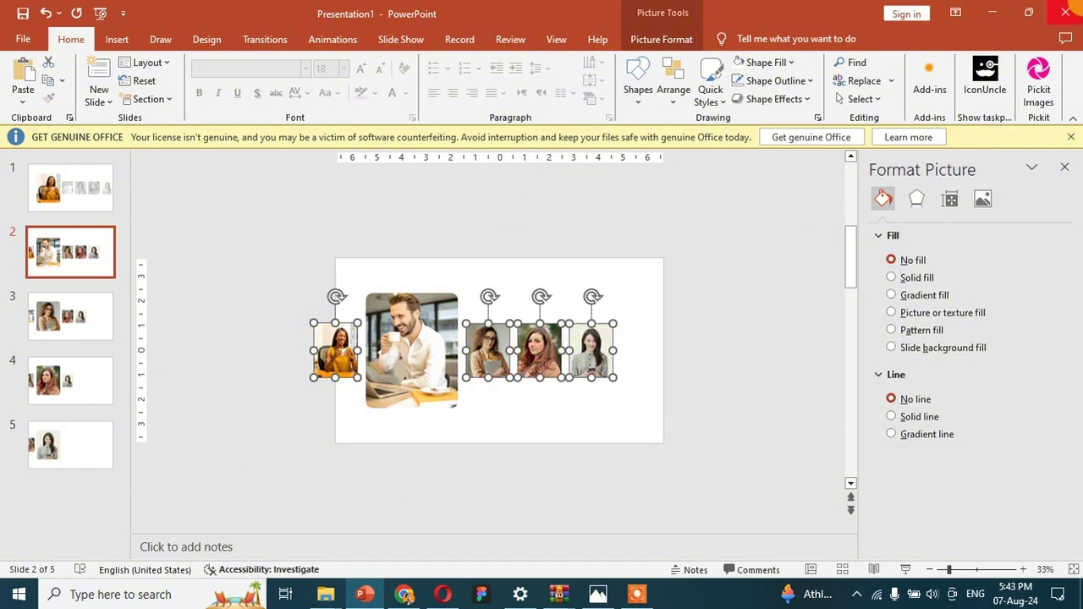
left_click(674, 47)
left_click(147, 62)
left_click(145, 161)
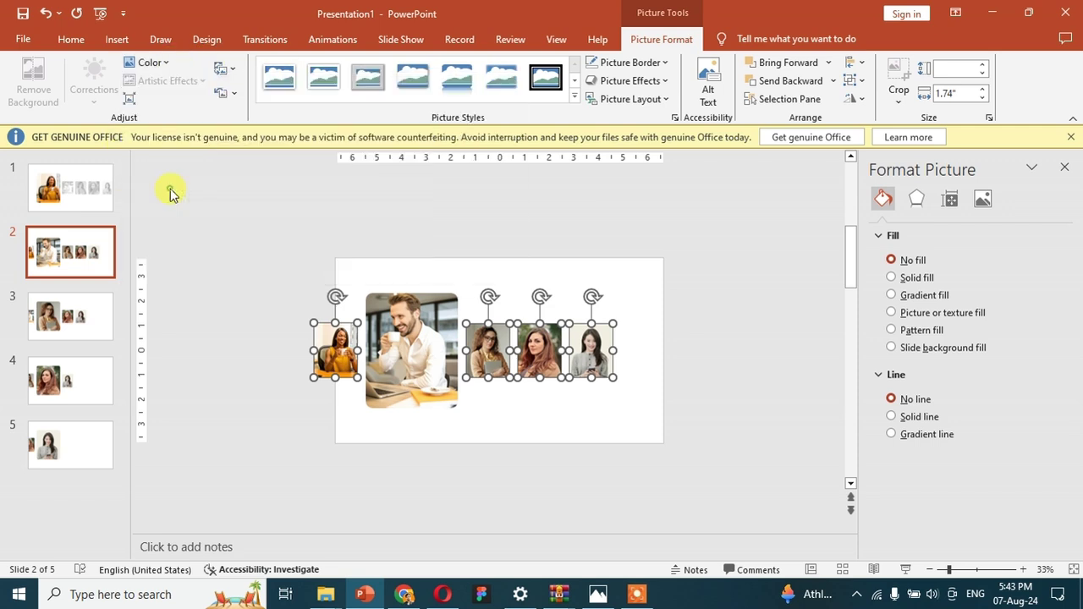
left_click(249, 279)
Apply the Washout recolor to the four small photos on slide 3
left_click(74, 330)
left_click(303, 348)
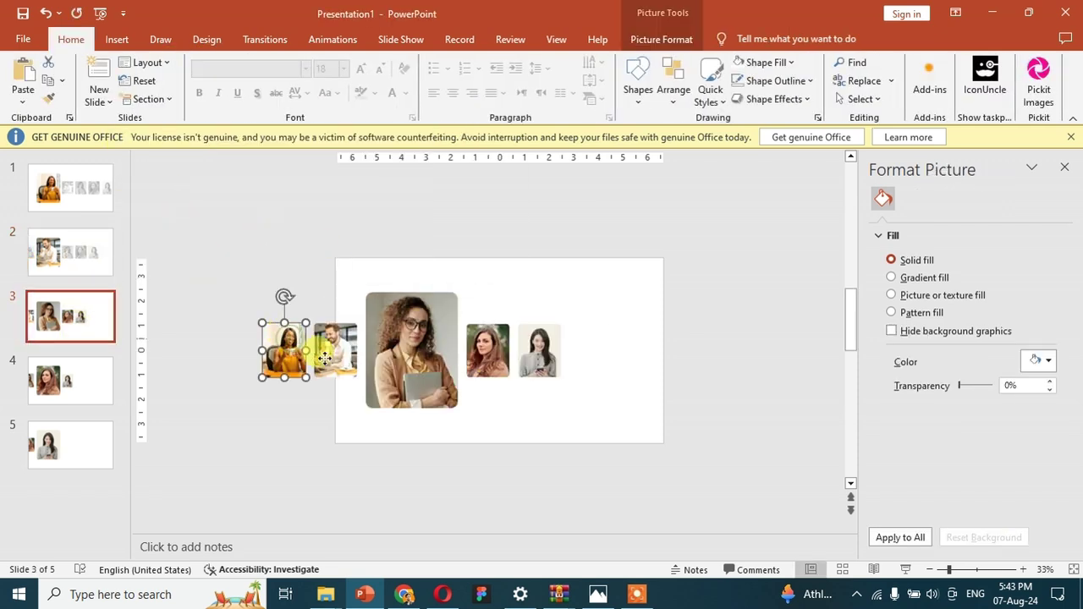
left_click(335, 349, "ctrl")
left_click(499, 351, "ctrl")
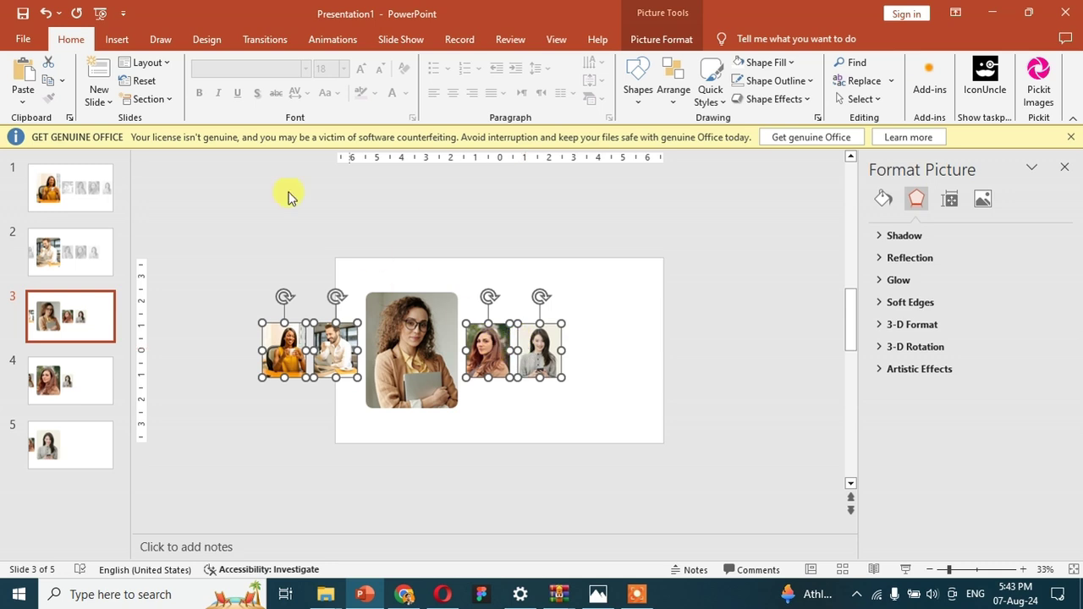
left_click(112, 44)
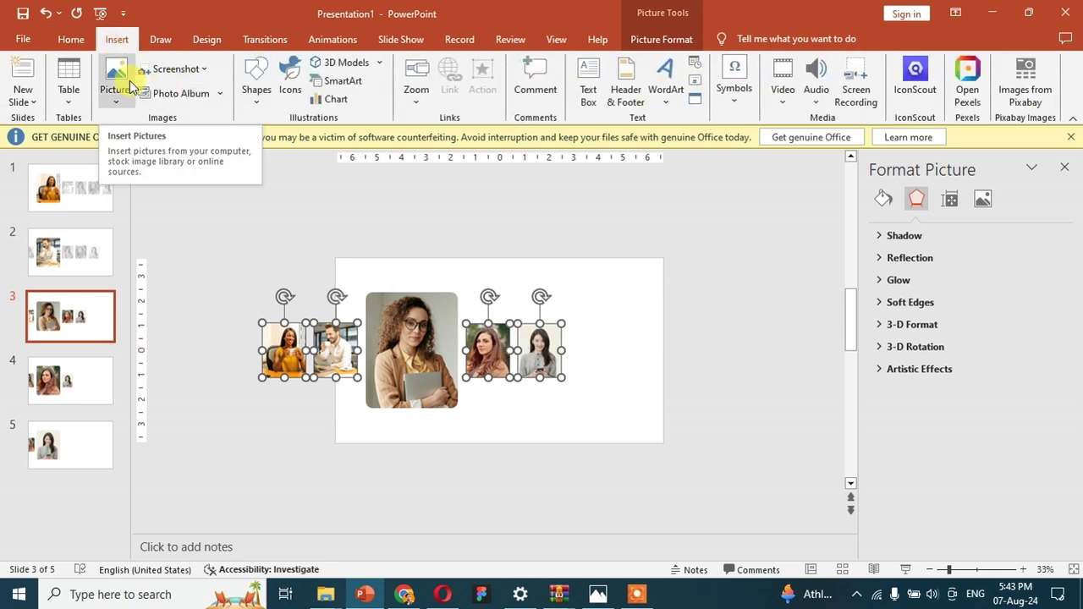
left_click(651, 39)
left_click(165, 68)
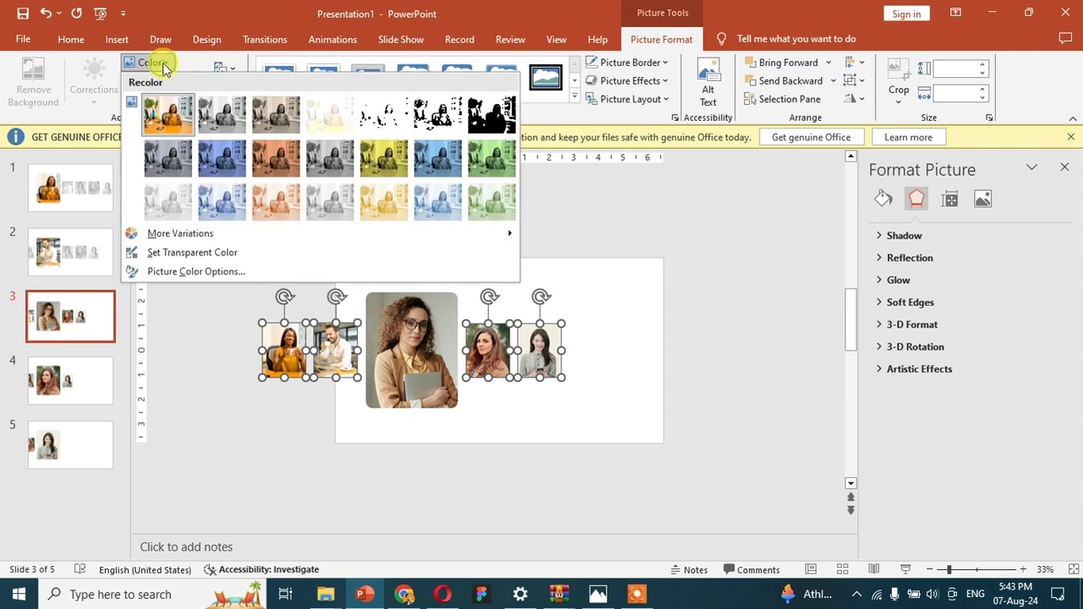
left_click(188, 391)
left_click(187, 391)
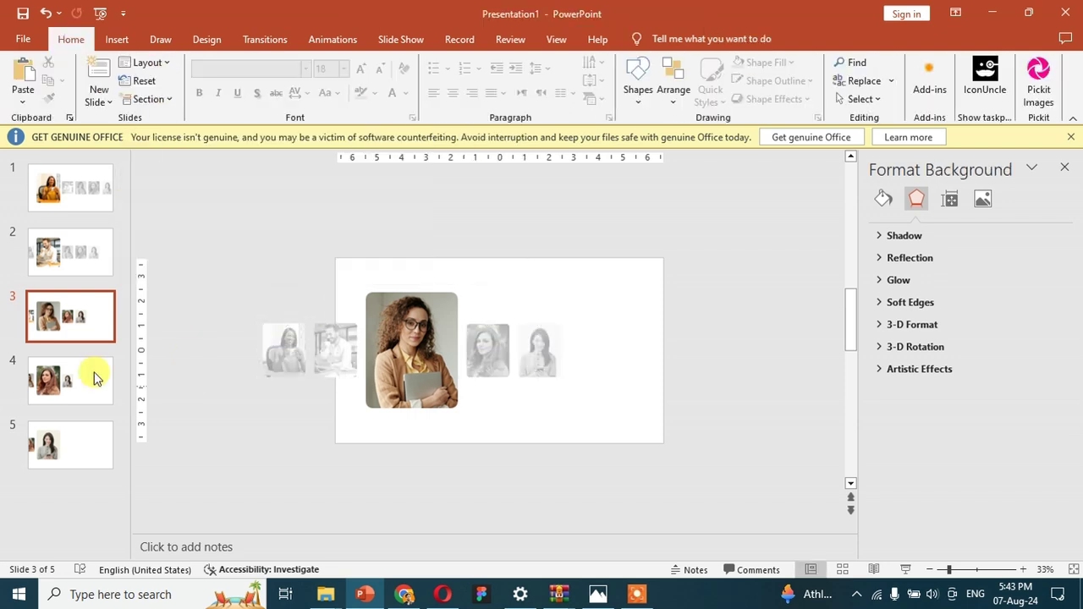
left_click(89, 375)
left_click(471, 336)
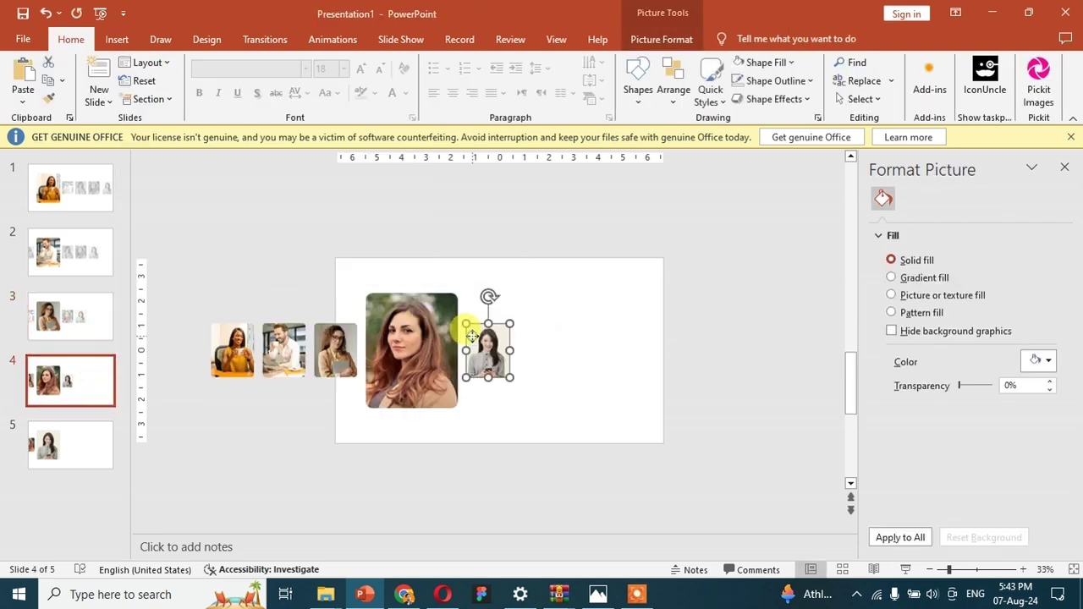
Apply the Washout recolor to slide 4's small photos
left_click(336, 343, "shift")
left_click(298, 336, "shift")
left_click(664, 18)
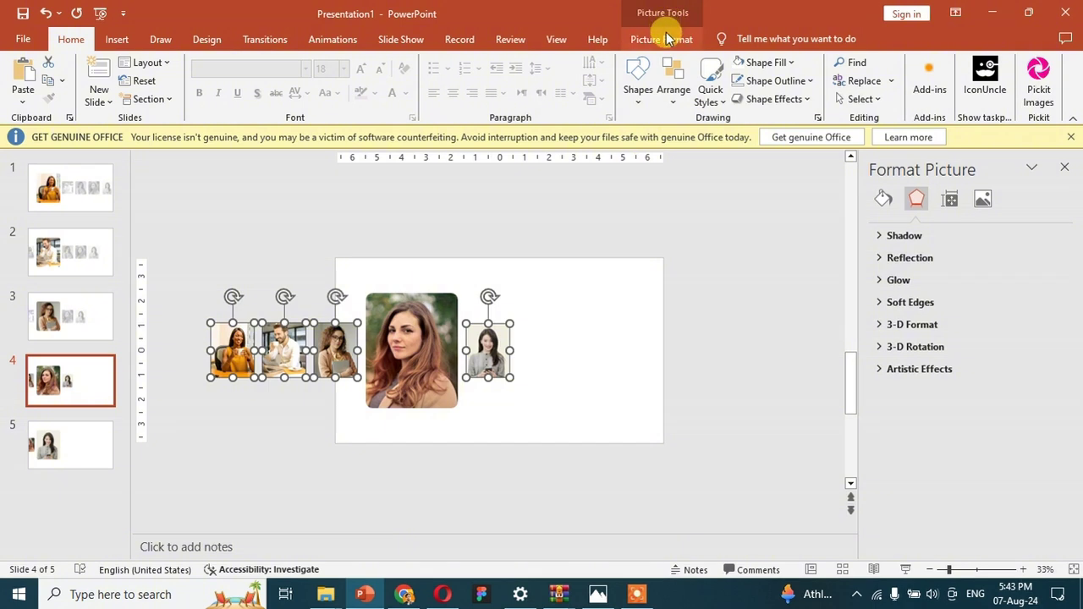
left_click(166, 63)
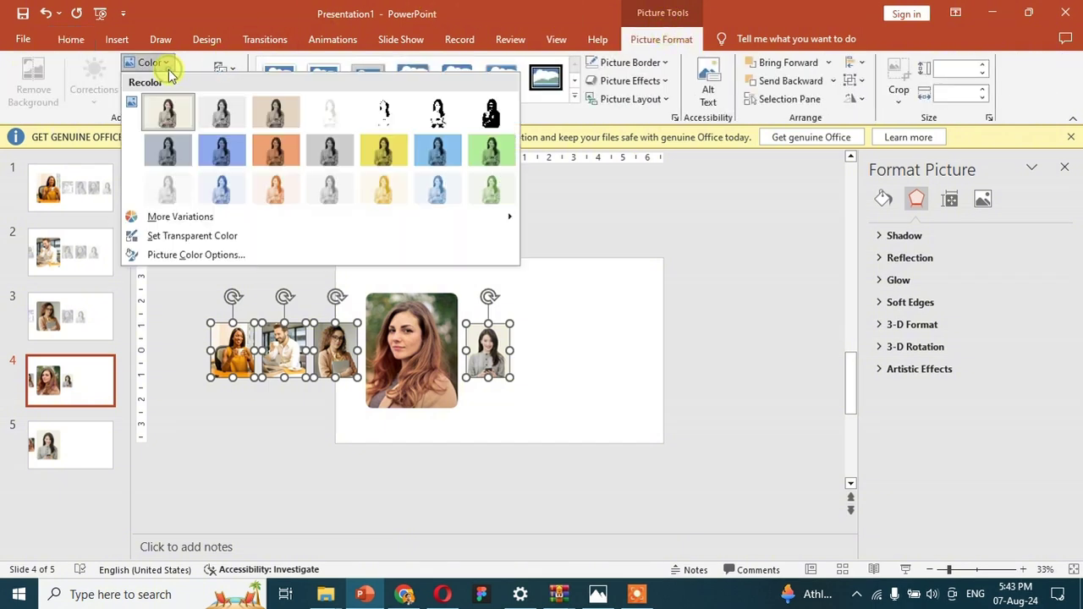
left_click(173, 191)
left_click(203, 229)
Wash out slide 5's four small photos, then return to slide 1
left_click(72, 437)
left_click(183, 353)
left_click(225, 357, "shift")
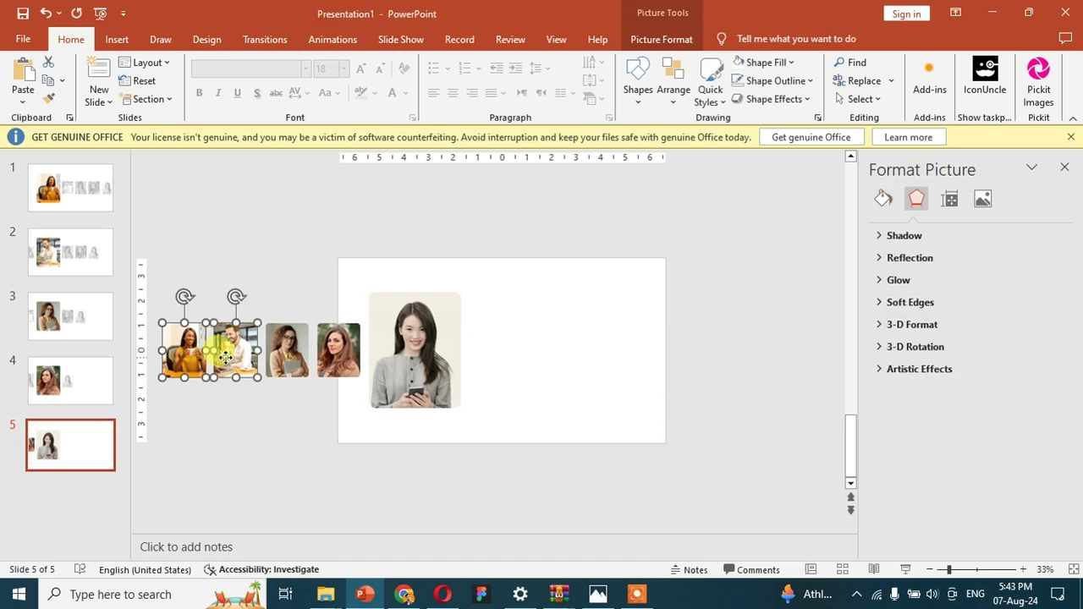
left_click(275, 366, "shift")
left_click(314, 352, "shift")
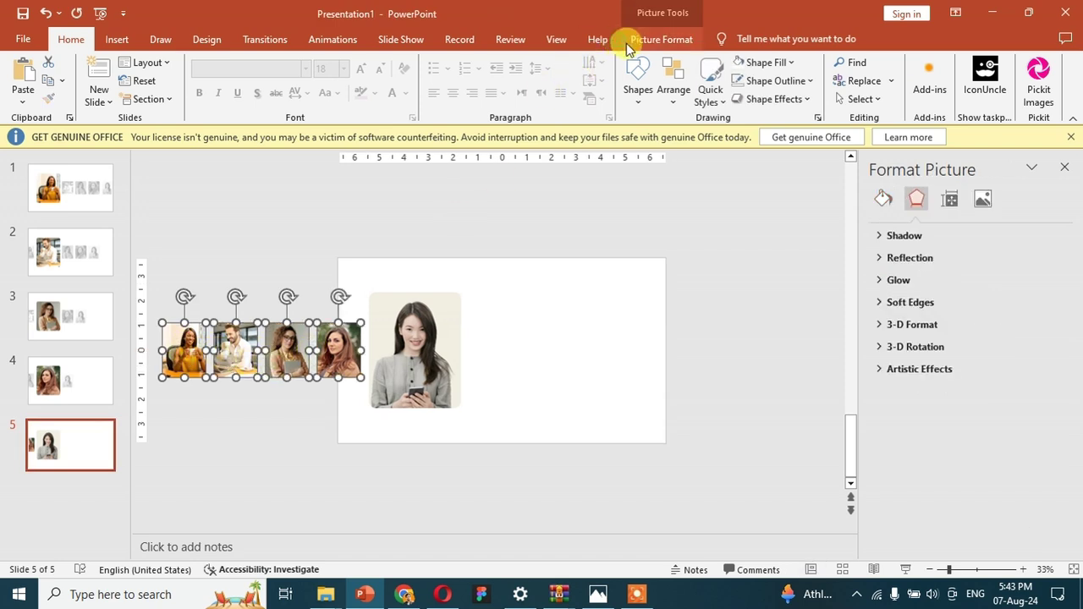
left_click(661, 39)
left_click(152, 63)
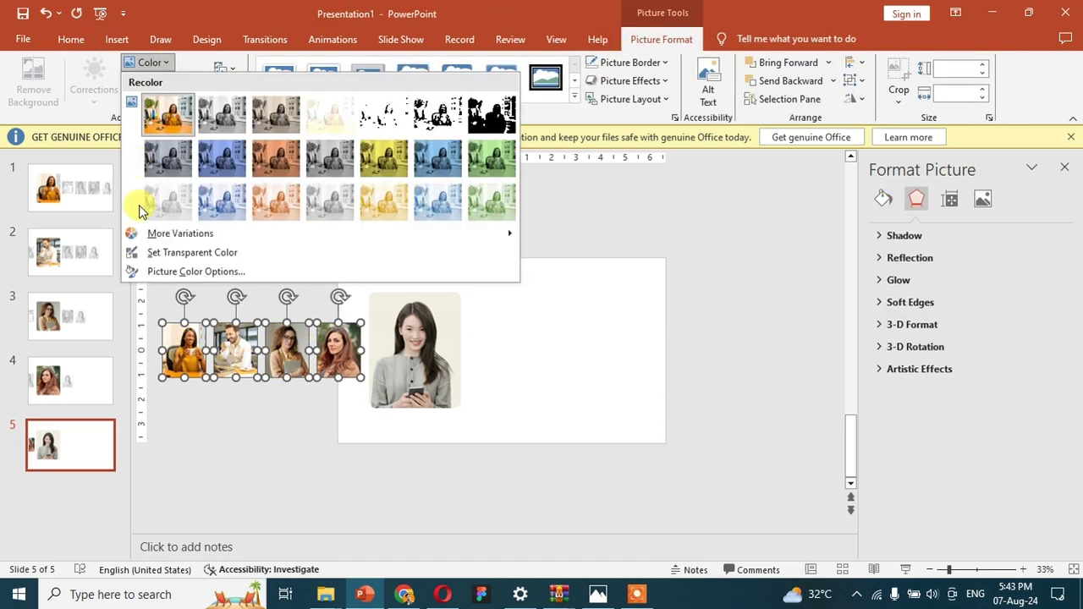
left_click(238, 202)
left_click(598, 468)
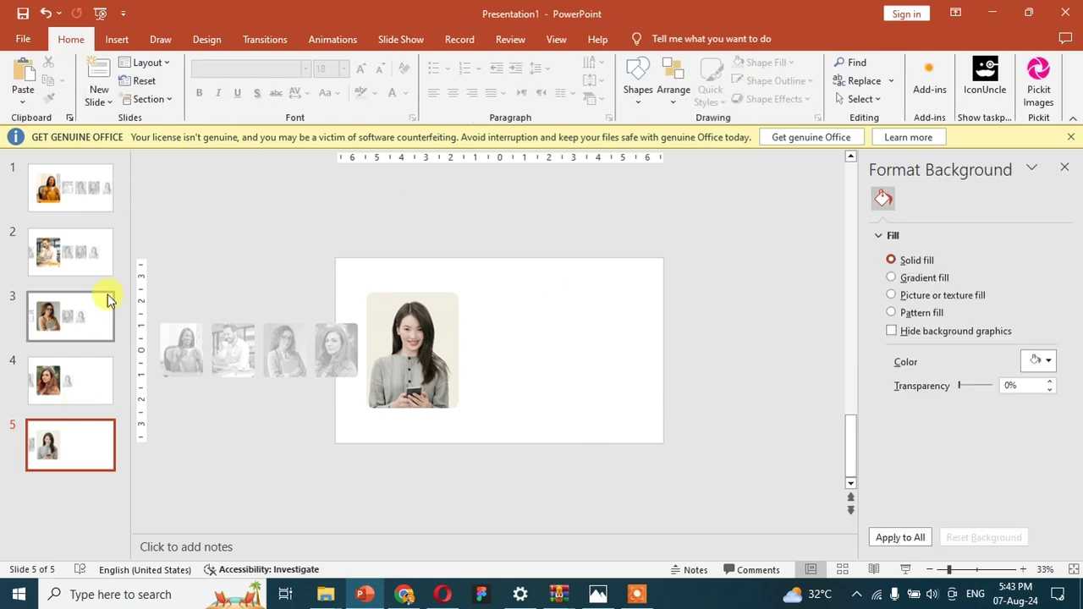
left_click(73, 208)
left_click(567, 286)
Bring slide 1's white rectangle to the front and draw a text box right of the large photo
right_click(570, 290)
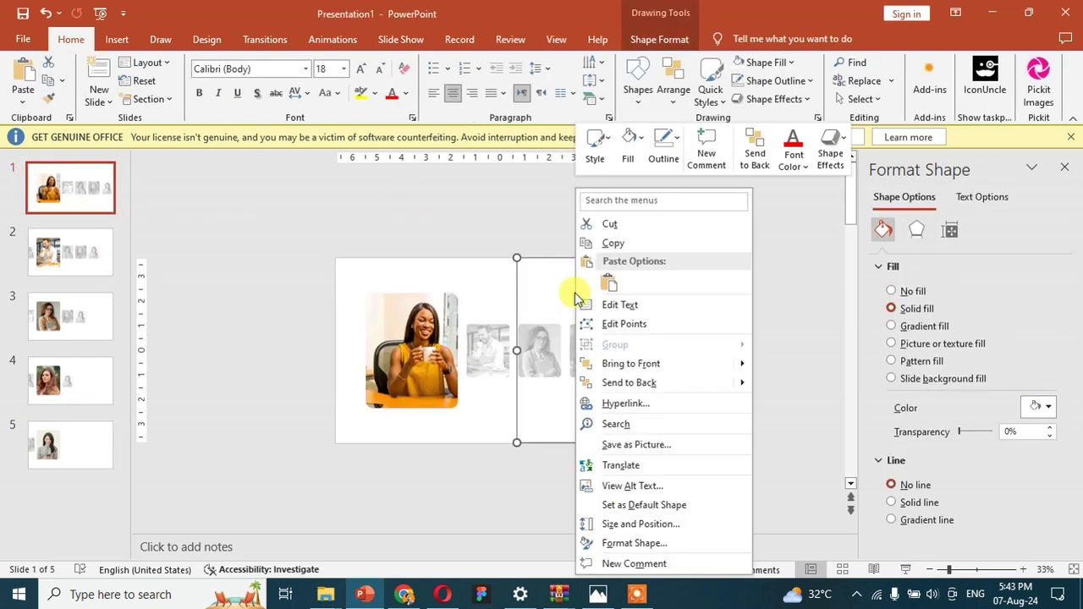
left_click(613, 359)
left_click(778, 324)
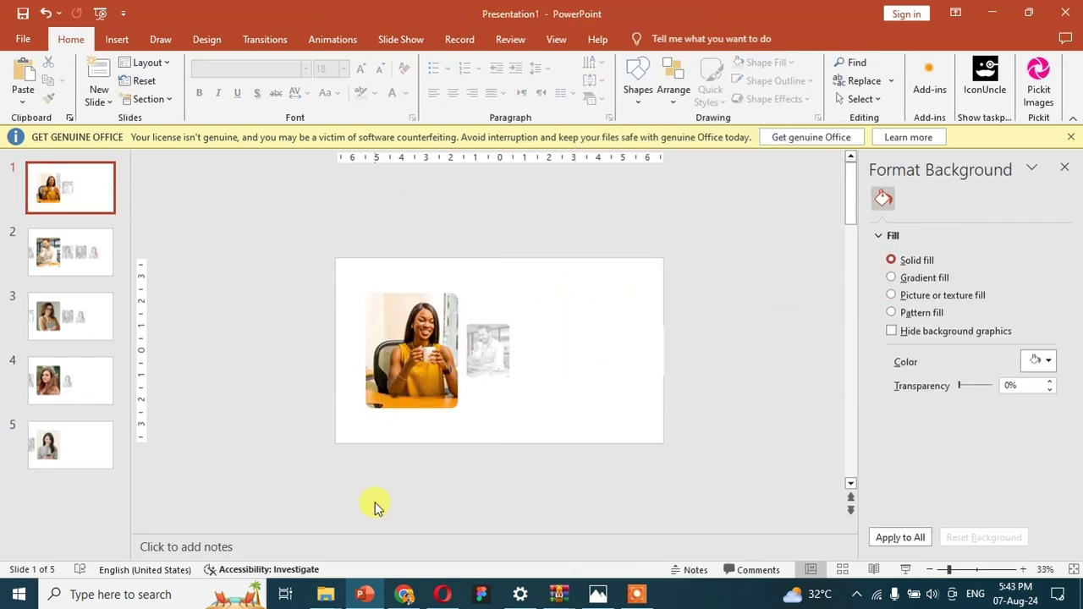
left_click(116, 39)
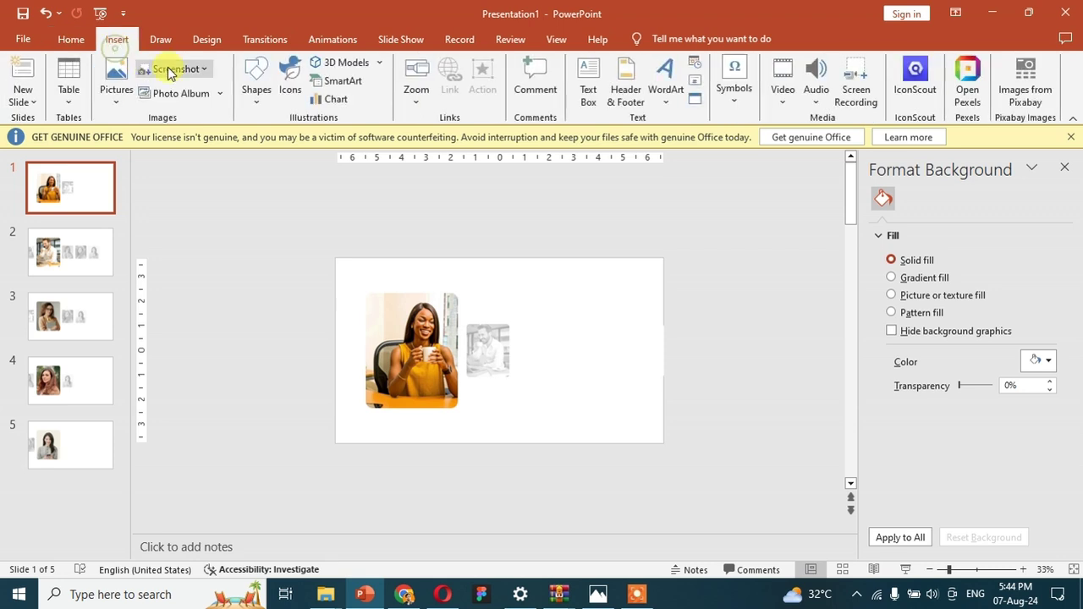
left_click(588, 84)
left_click_drag(536, 310, 634, 350)
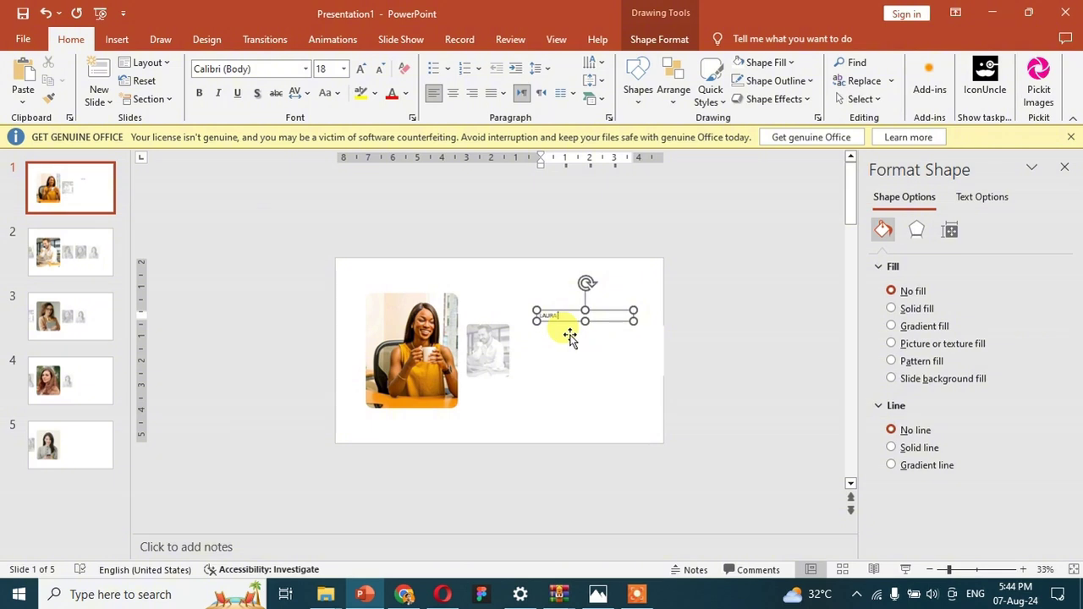
Format the name heading in Poppins, bold, enlarged to 60 pt
left_click(358, 71)
left_click(357, 71)
left_click(357, 71)
key("Return")
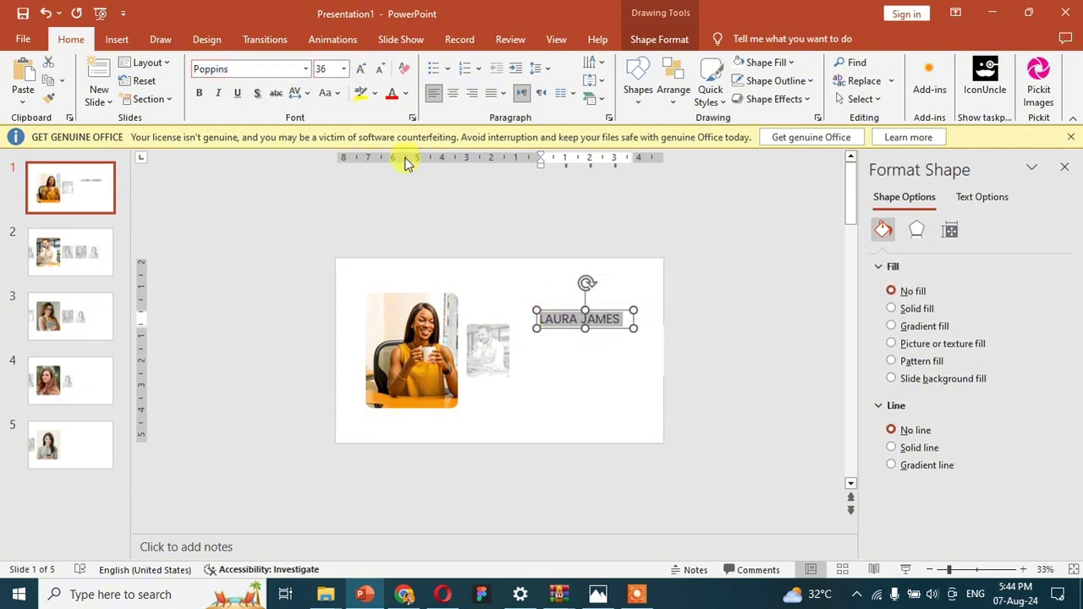
left_click(362, 69)
left_click(362, 69)
left_click(362, 69)
left_click(362, 69)
left_click(362, 69)
left_click(208, 92)
left_click(544, 315)
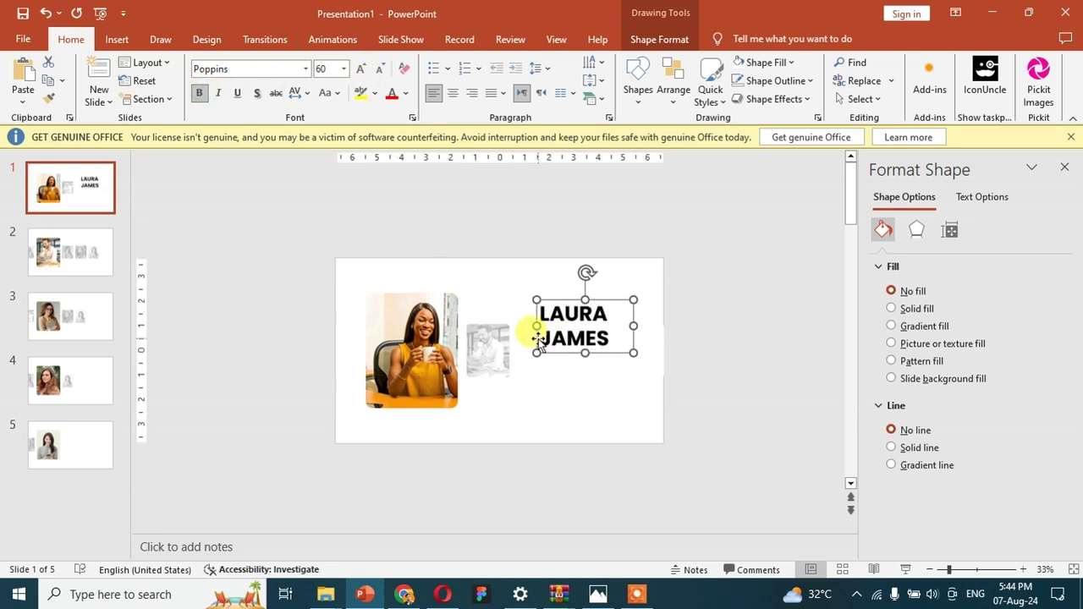
Widen the heading to one line, reduce it to 48 pt, and move it right of the thumbnail
left_click(542, 341)
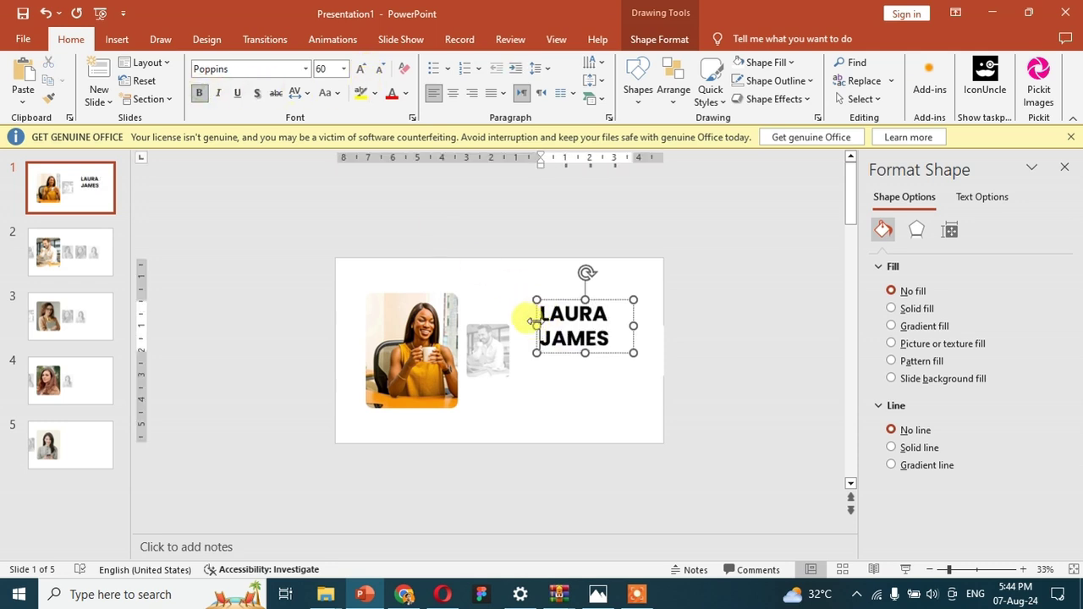
left_click_drag(533, 321, 470, 322)
left_click(382, 67)
left_click(382, 68)
left_click_drag(590, 310, 651, 323)
In a new Chrome tab, search 'LOREM' and open the lipsum.com site
left_click(404, 594)
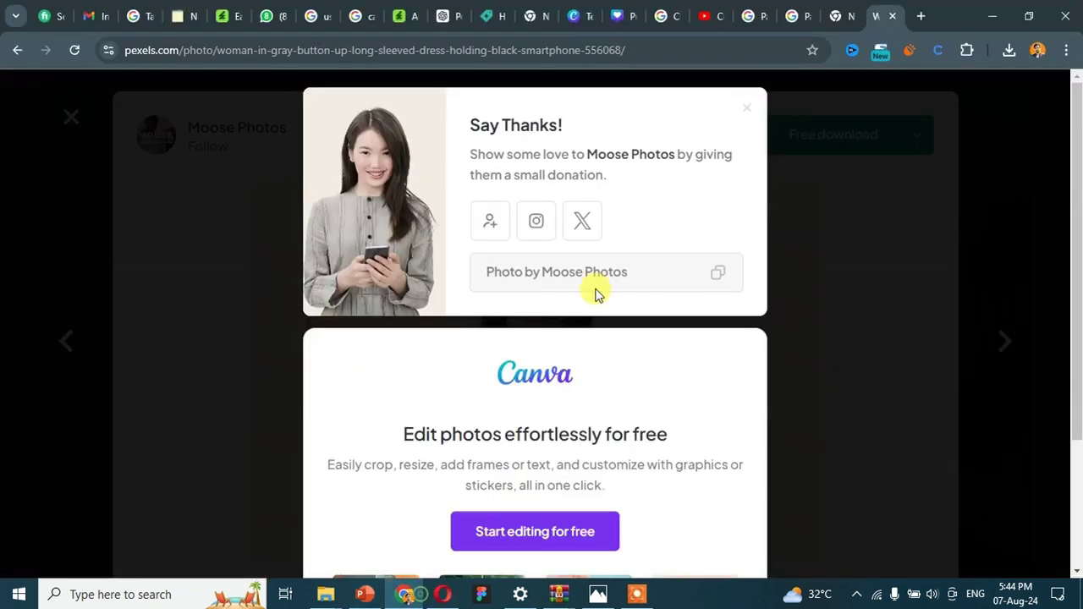
left_click(850, 10)
left_click(182, 49)
type("LOREM")
left_click(200, 145)
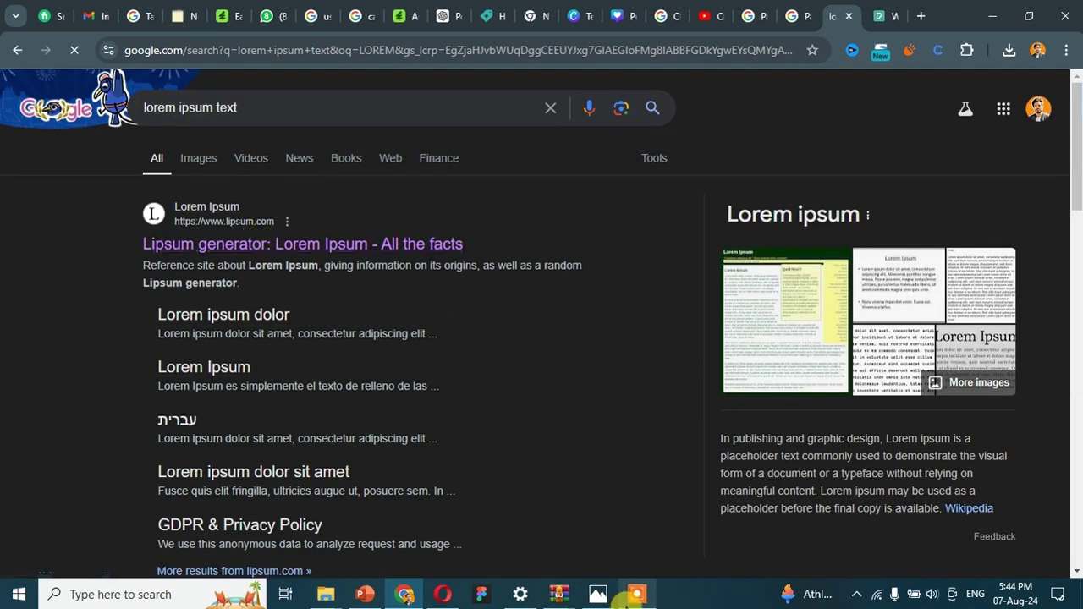
left_click(336, 242)
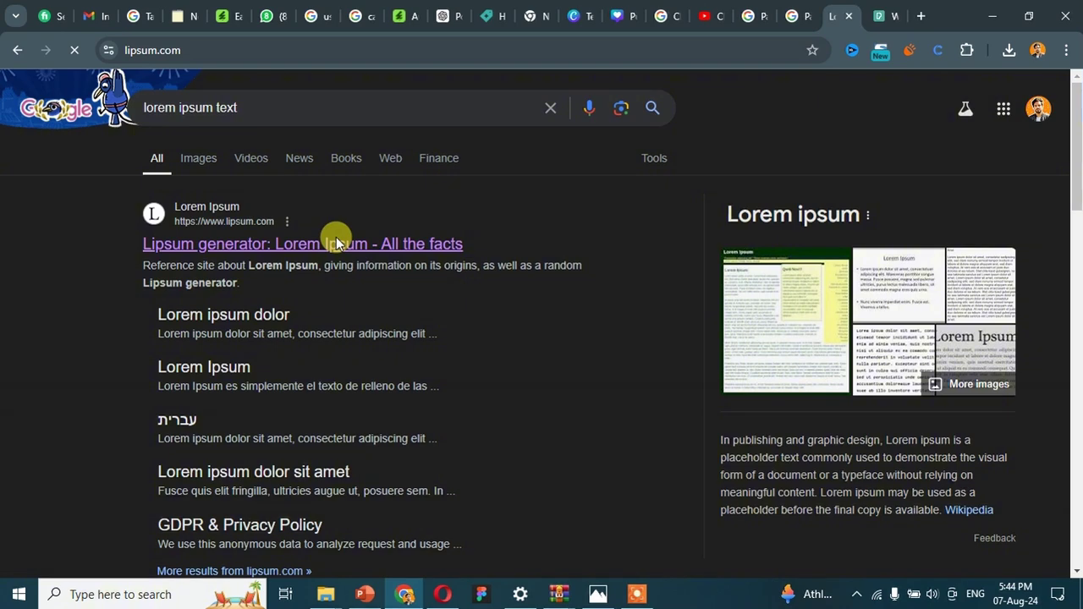
Select the opening of the standard Lorem passage, then select the slide's empty rectangle
scroll(338, 239, "down", 5)
scroll(341, 241, "down", 8)
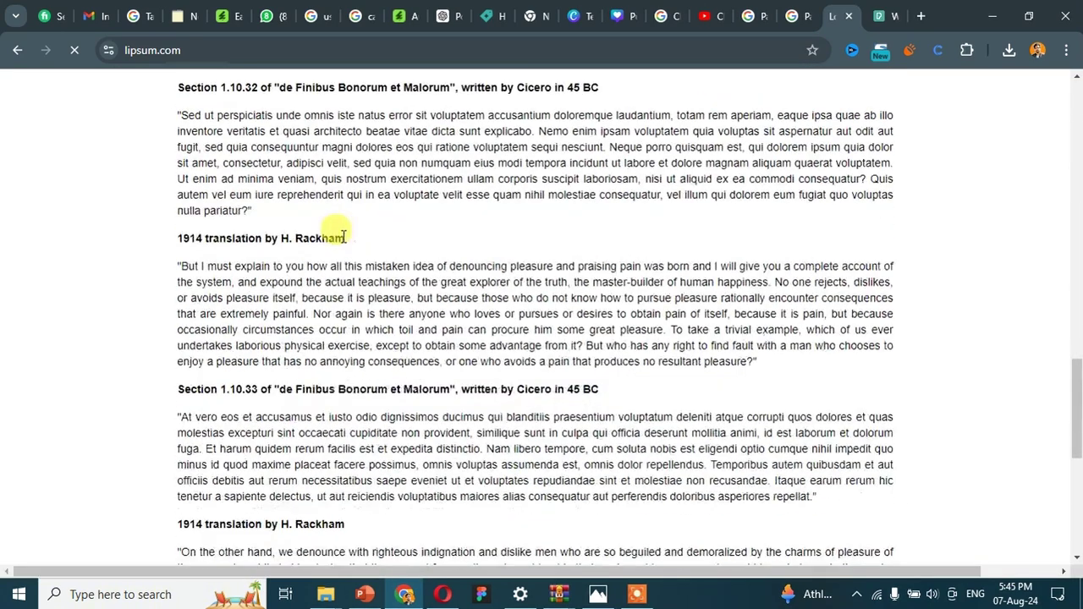
scroll(220, 203, "up", 1)
left_click_drag(185, 113, 293, 142)
key("ctrl+c")
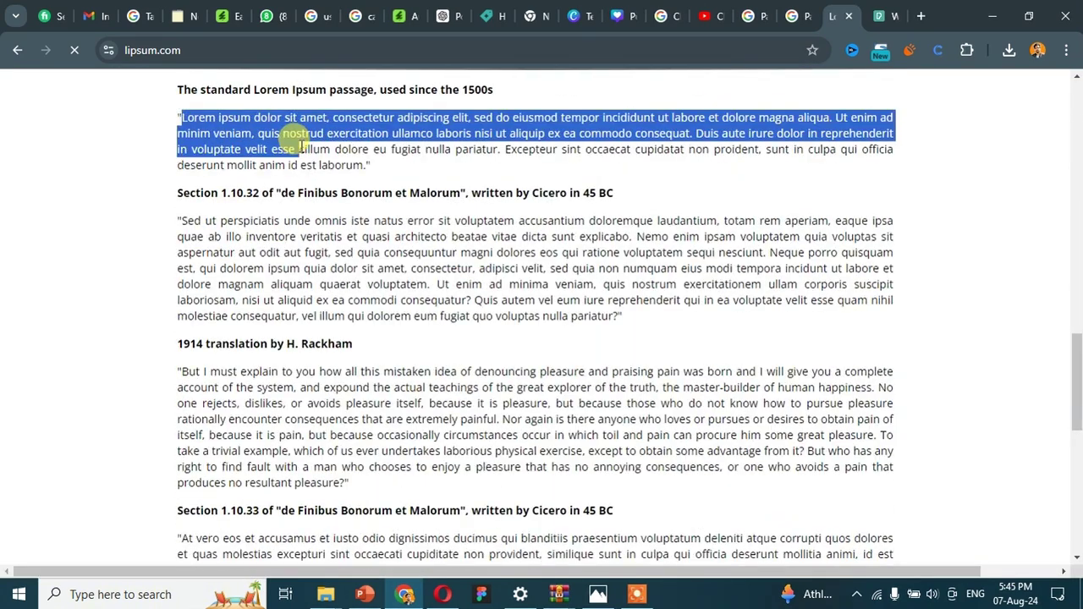
left_click(365, 593)
left_click(543, 404)
Paste the Lorem passage, left-aligned in Poppins at a smaller size
key("ctrl+v")
key("ctrl+a")
left_click(433, 92)
left_click(238, 69)
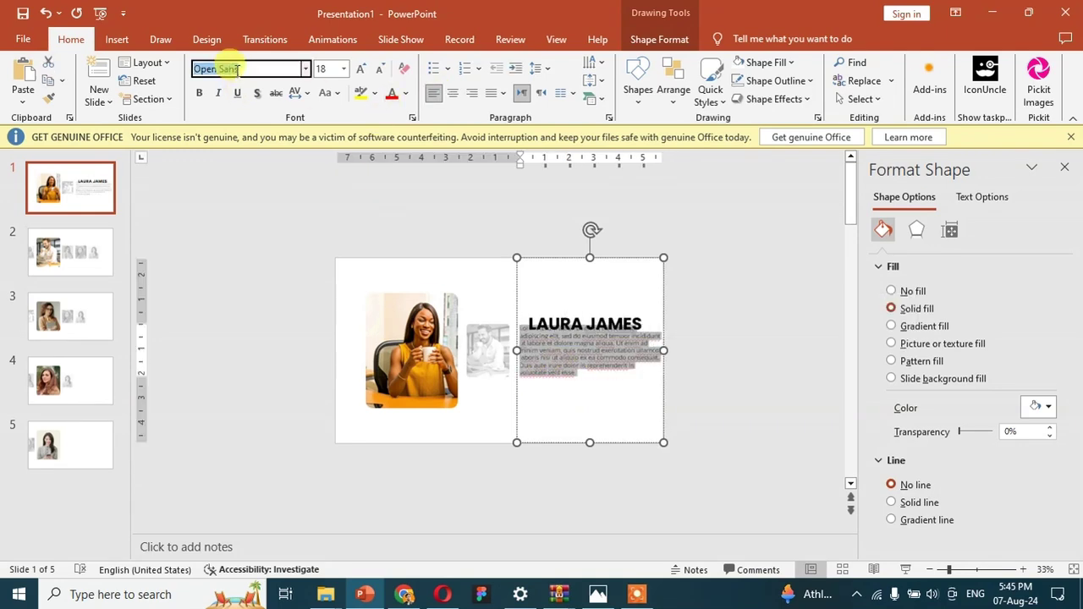
type("Poppins")
key("Return")
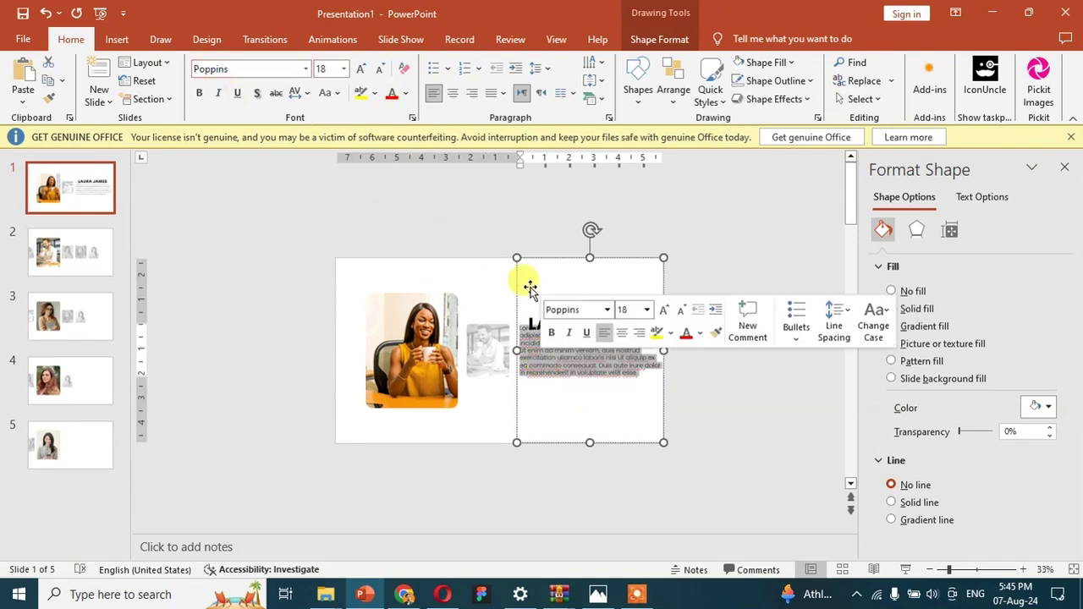
left_click(380, 69)
left_click(699, 355)
left_click(630, 321)
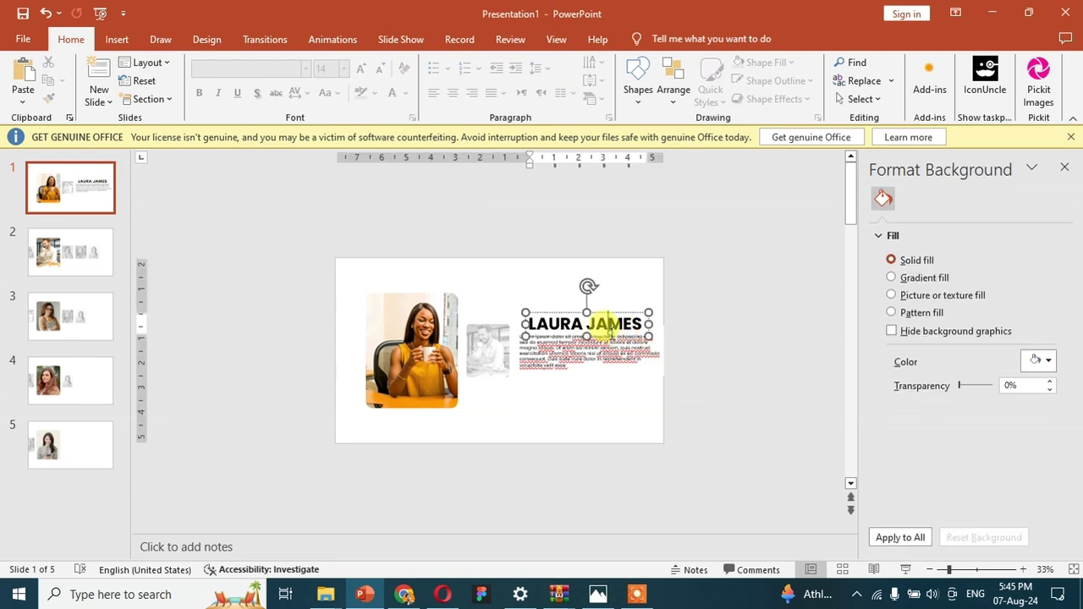
left_click(590, 375)
triple_click(567, 360)
key("Delete")
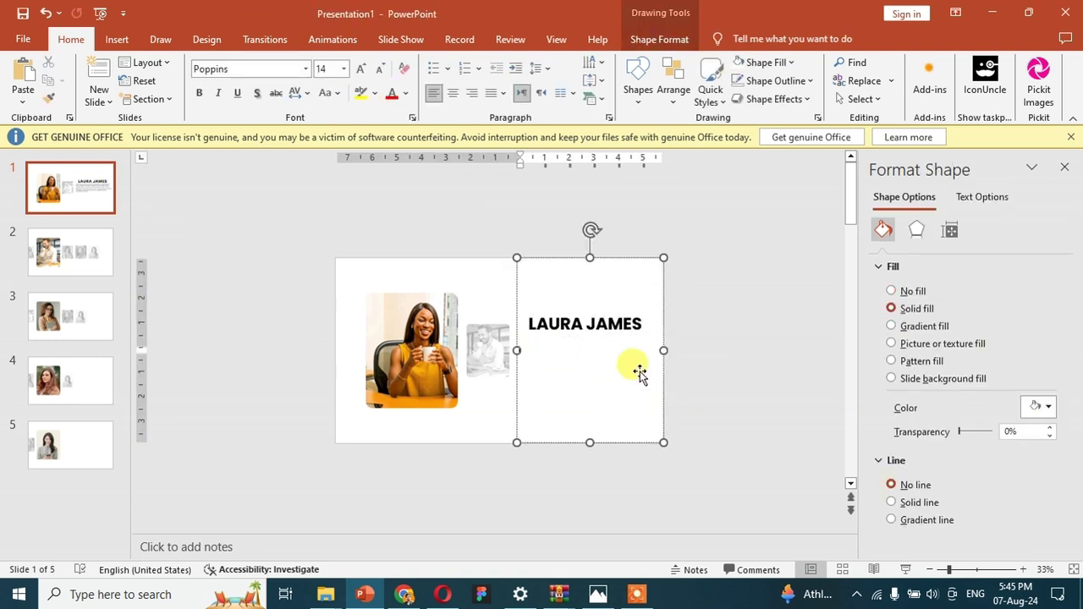
left_click(683, 372)
key("ctrl+v")
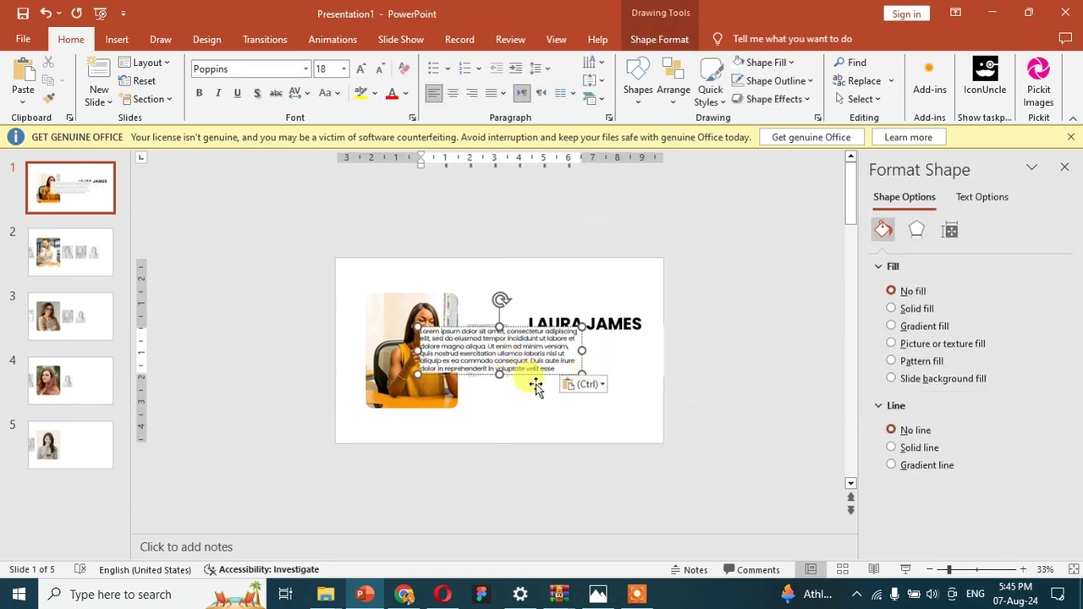
left_click_drag(559, 382, 666, 396)
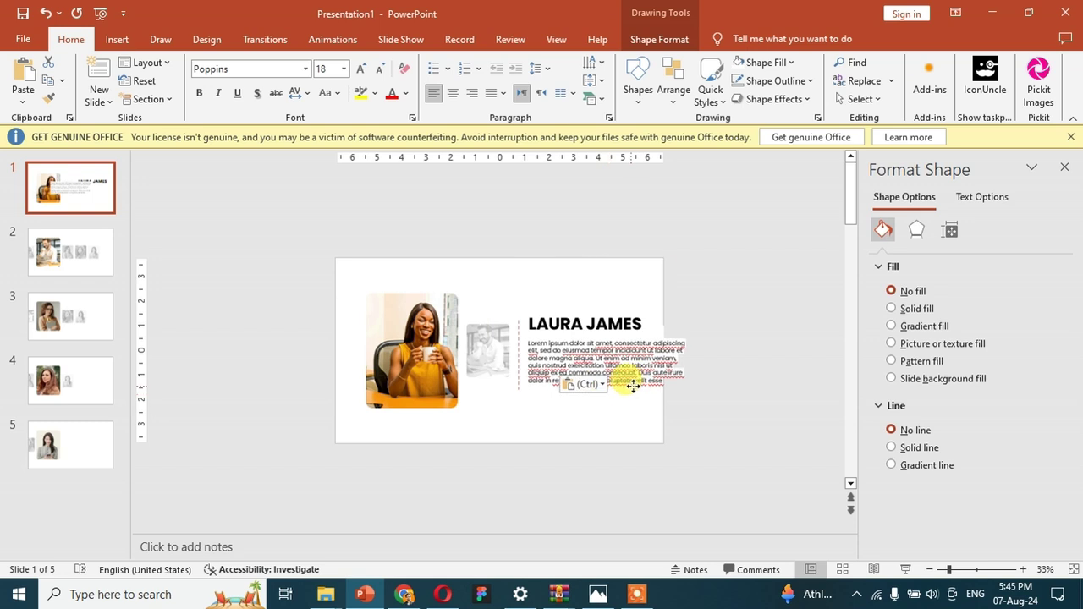
Set the paragraph box to No Fill and its text highlight to No Color
left_click(766, 61)
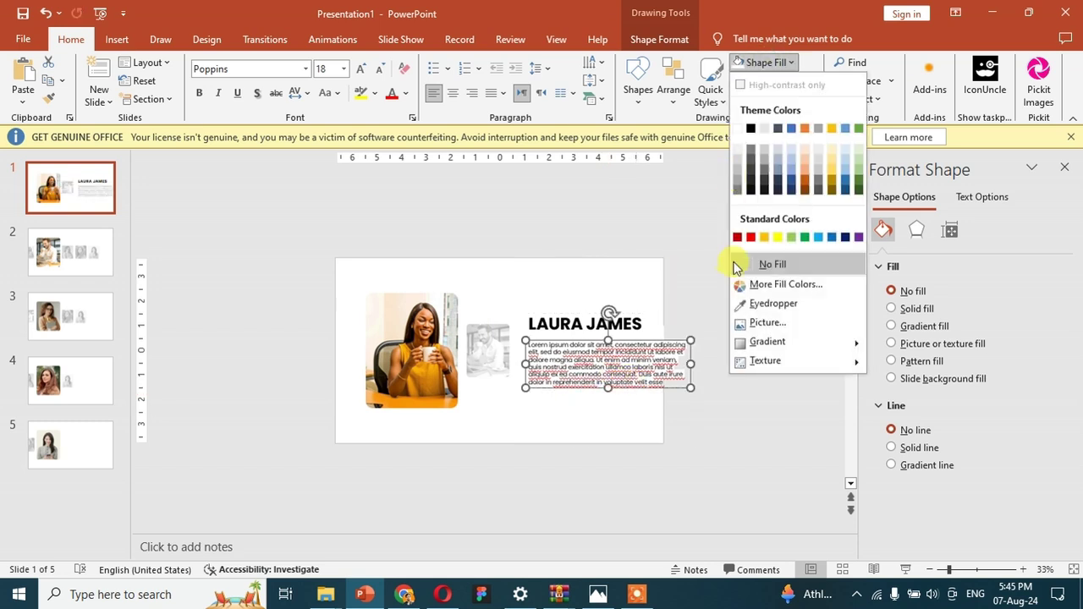
left_click(748, 265)
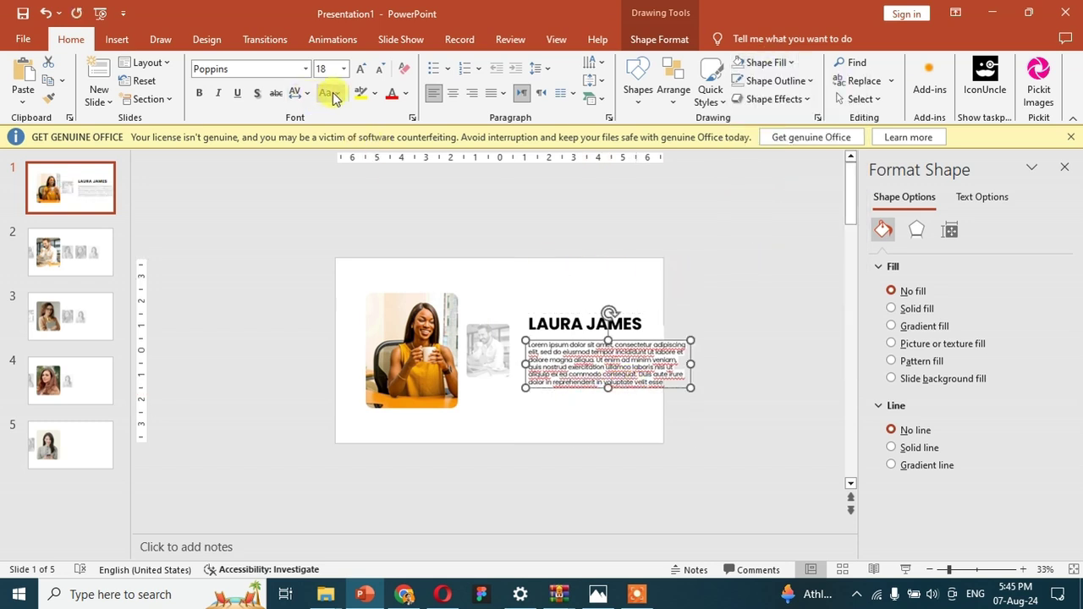
left_click(364, 97)
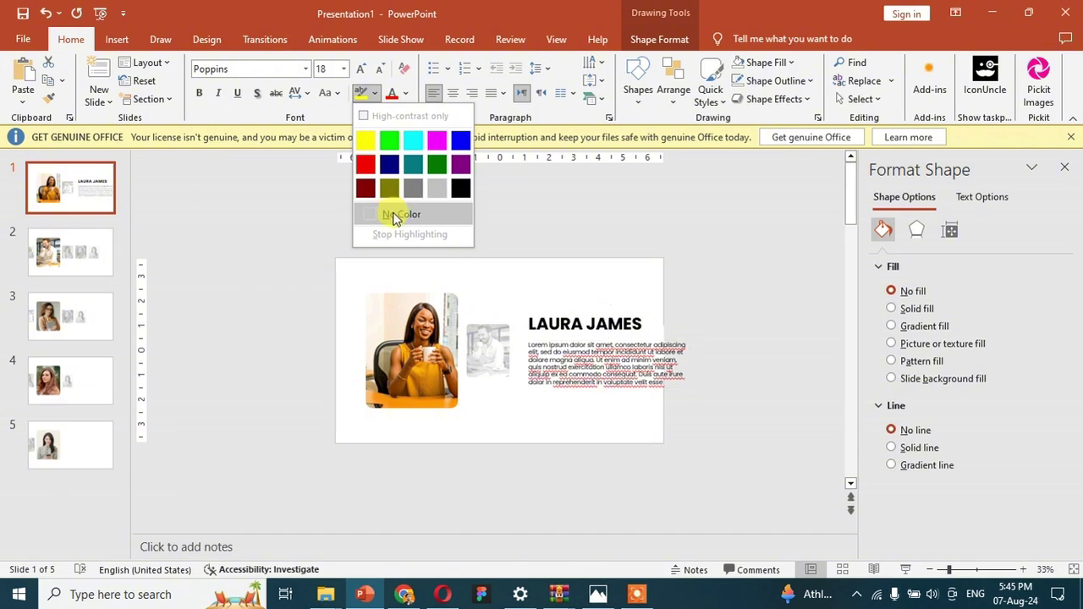
left_click(390, 212)
Reduce the Lorem paragraph to 14 pt and pull its box's side and bottom edges in
left_click(383, 71)
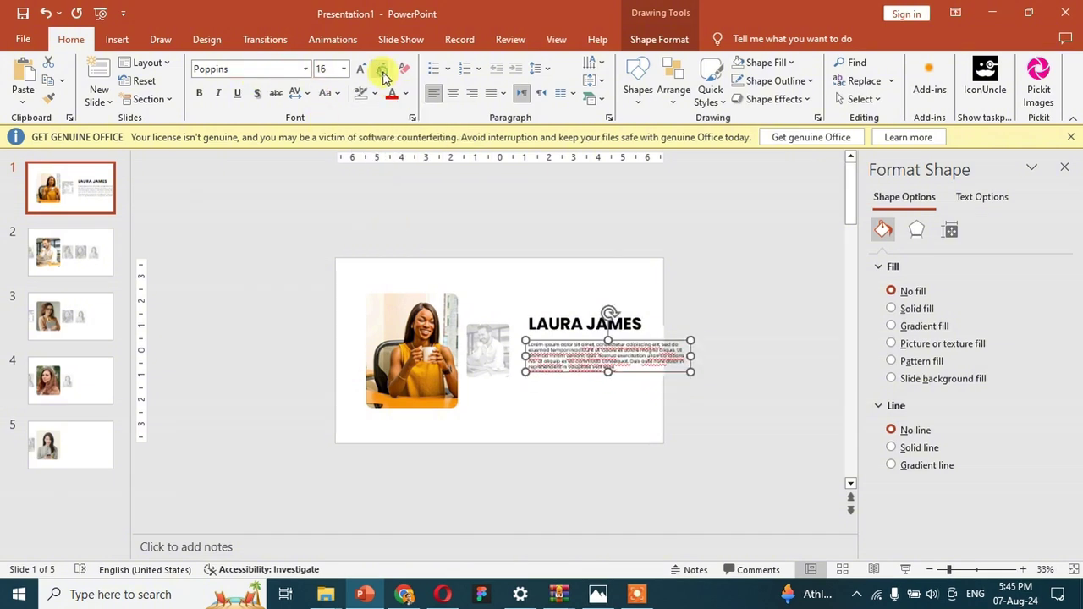
left_click_drag(690, 350, 647, 356)
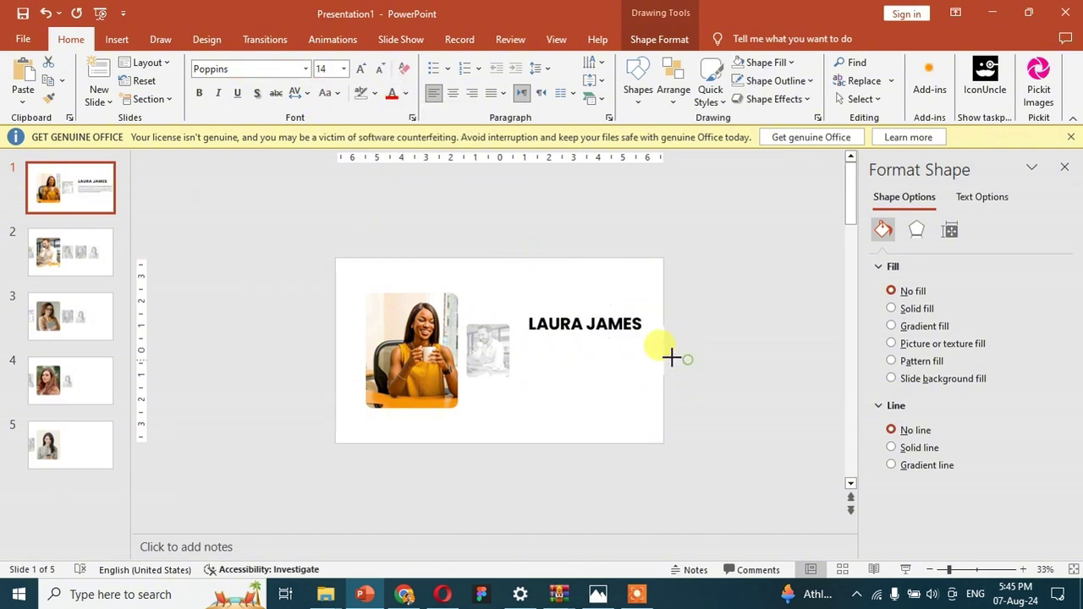
left_click(693, 319)
left_click(622, 320)
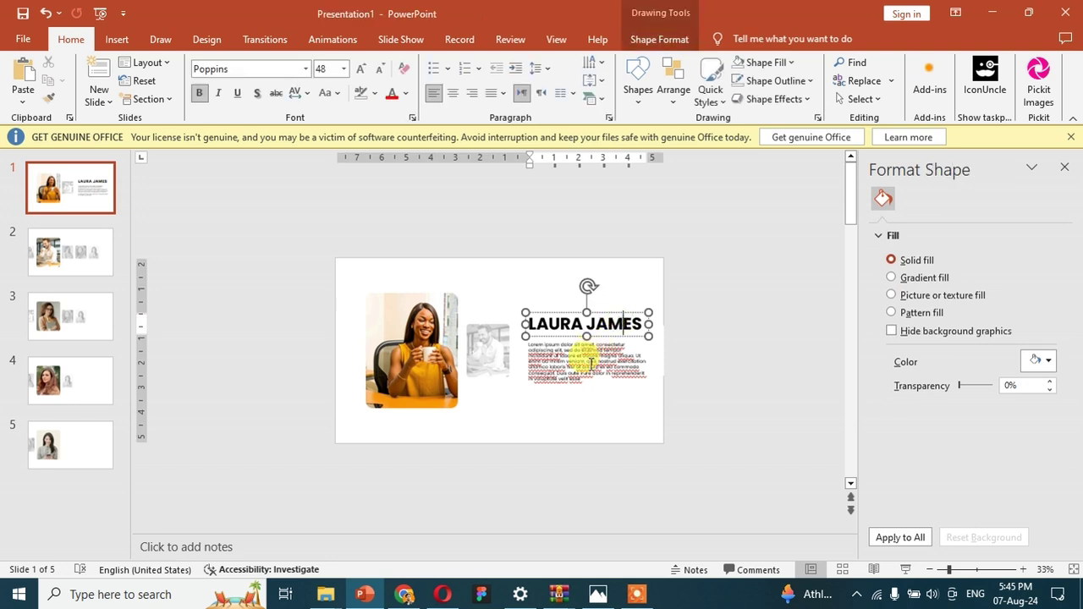
left_click(620, 375)
left_click_drag(587, 383, 584, 372)
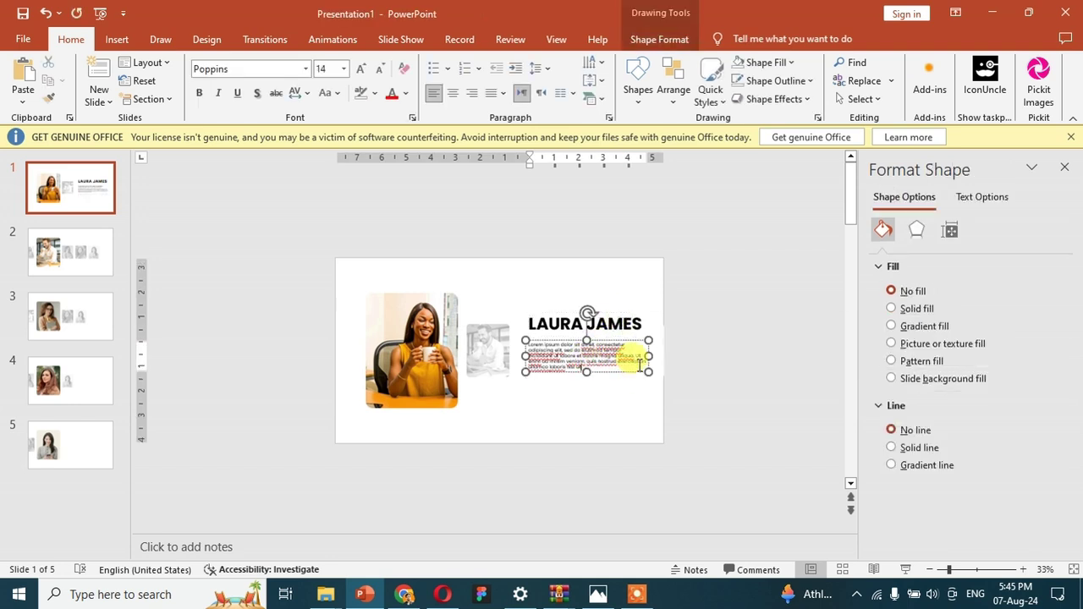
left_click_drag(645, 353, 636, 350)
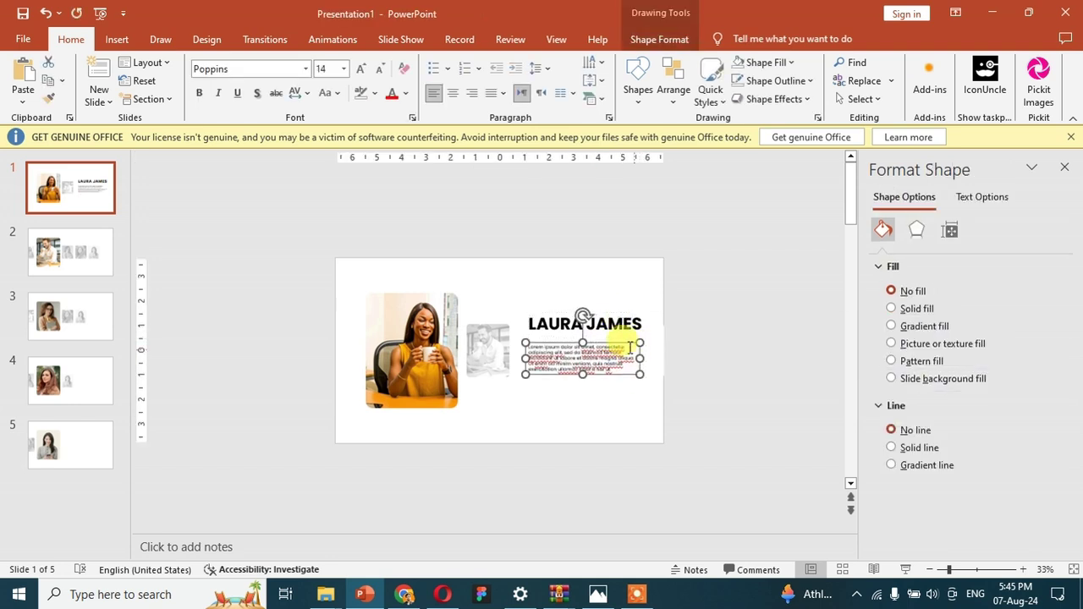
left_click(543, 330)
left_click_drag(544, 340, 544, 343)
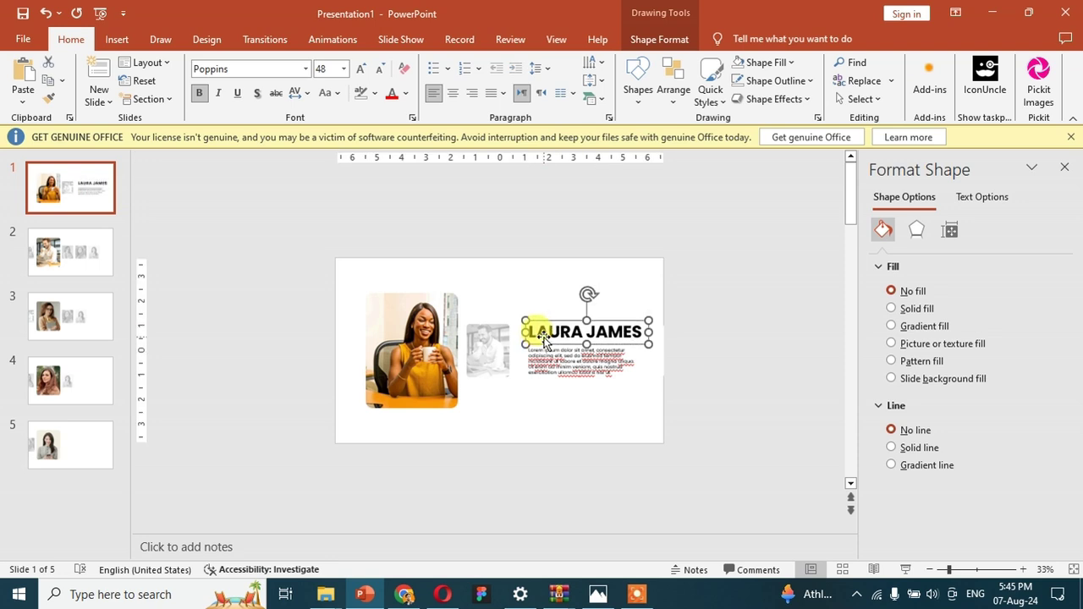
left_click_drag(575, 349, 576, 352)
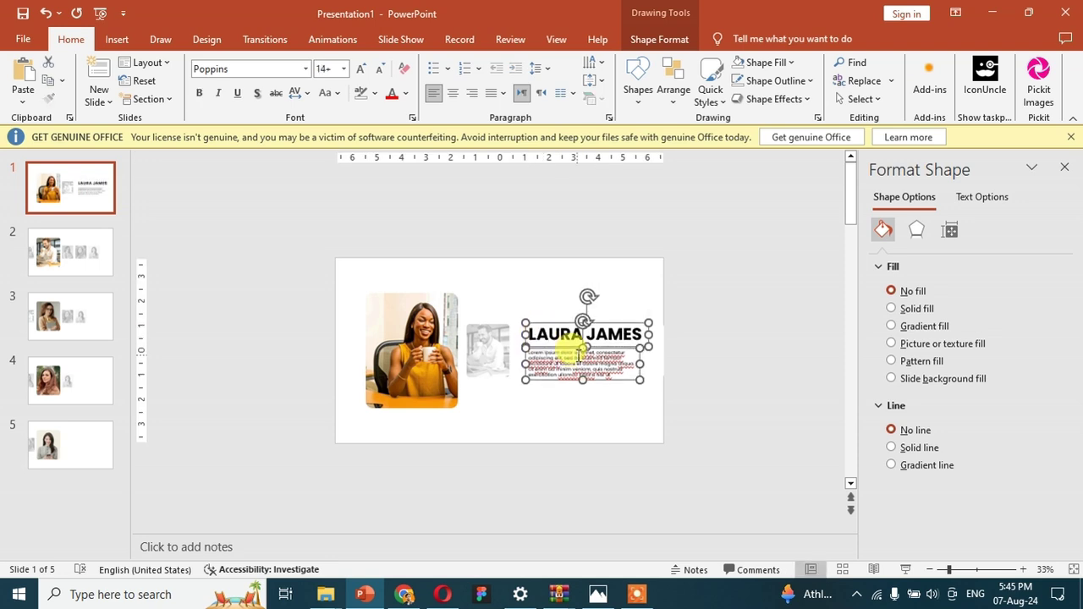
left_click(519, 270)
left_click(551, 330)
Give the heading a Wipe From Left entrance and the paragraph a Fade entrance
left_click(342, 39)
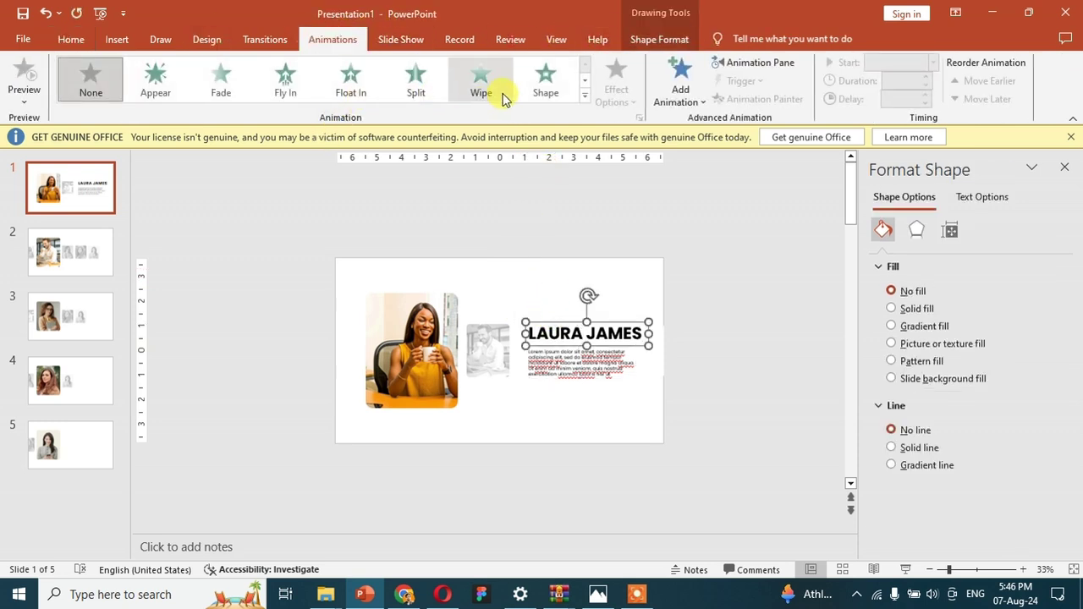
left_click(480, 80)
left_click(615, 89)
left_click(639, 177)
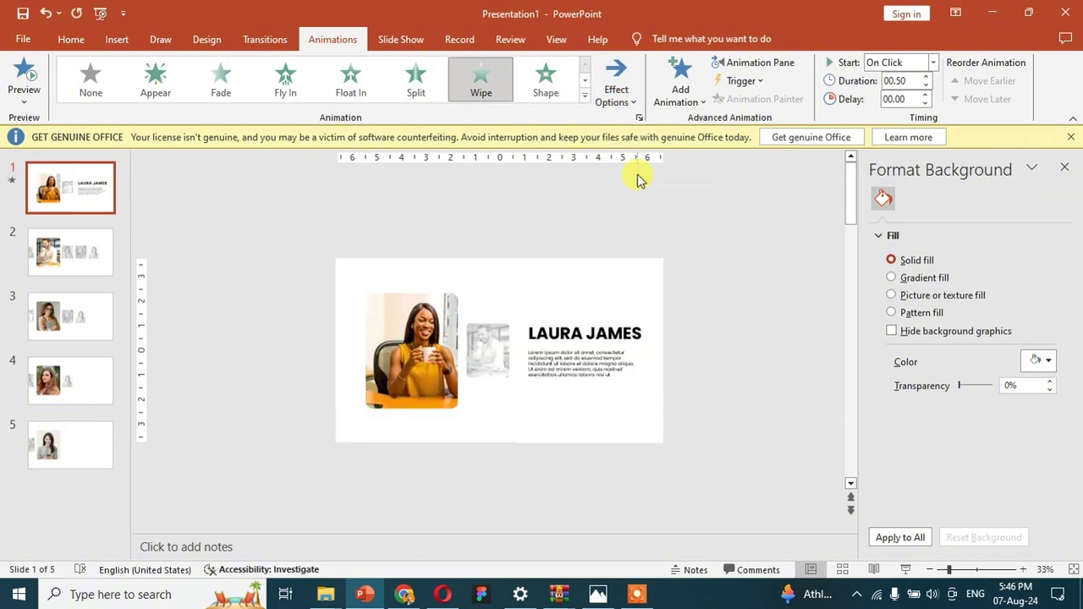
left_click(566, 353)
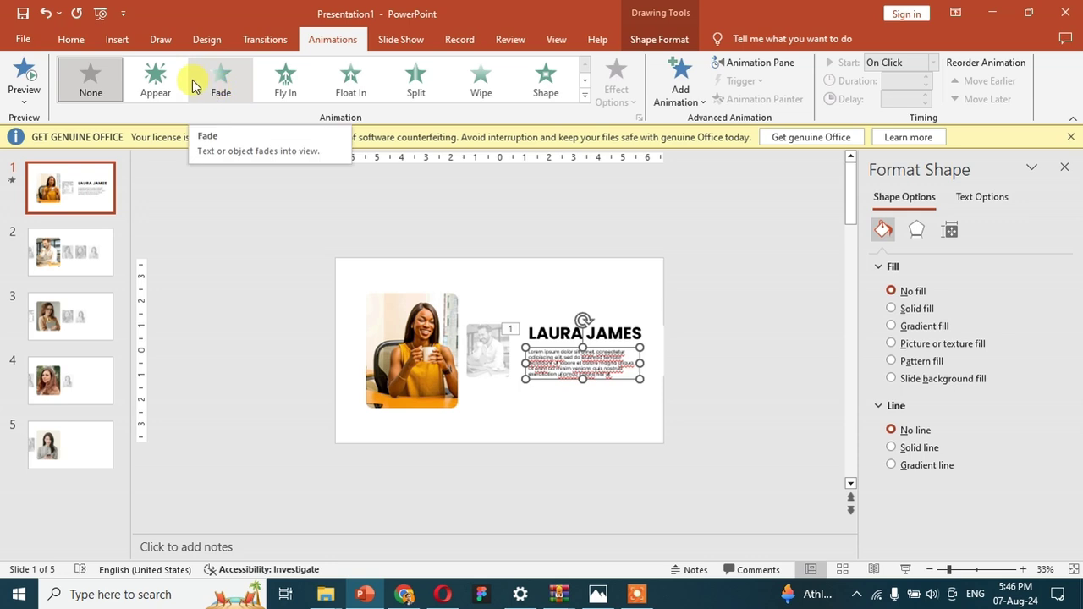
left_click(219, 89)
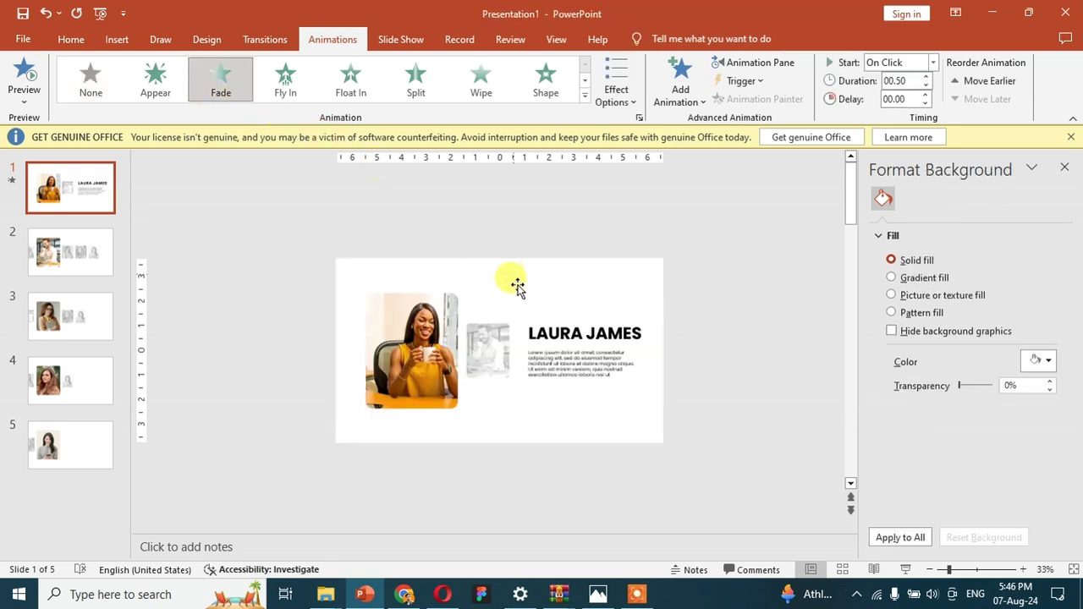
Set both the heading and paragraph animations to start After Previous
left_click(542, 328)
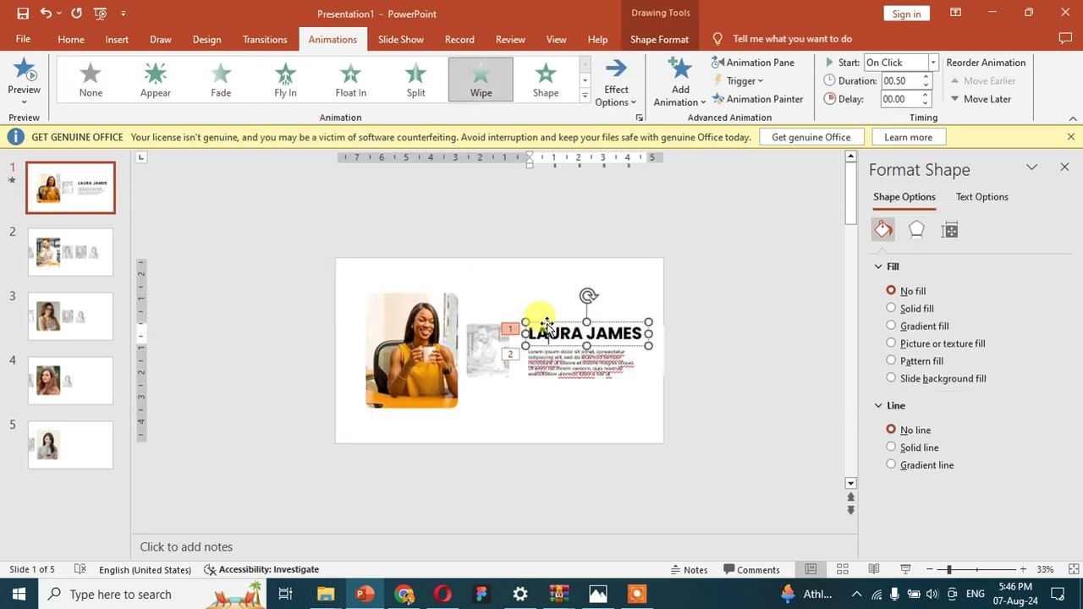
left_click(540, 354, "shift")
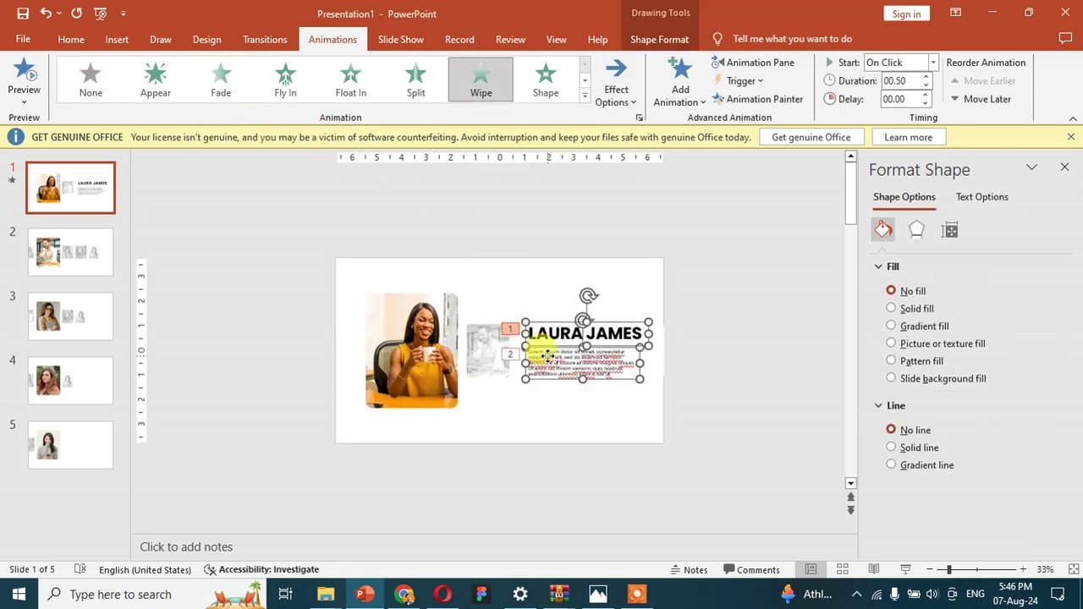
left_click(764, 64)
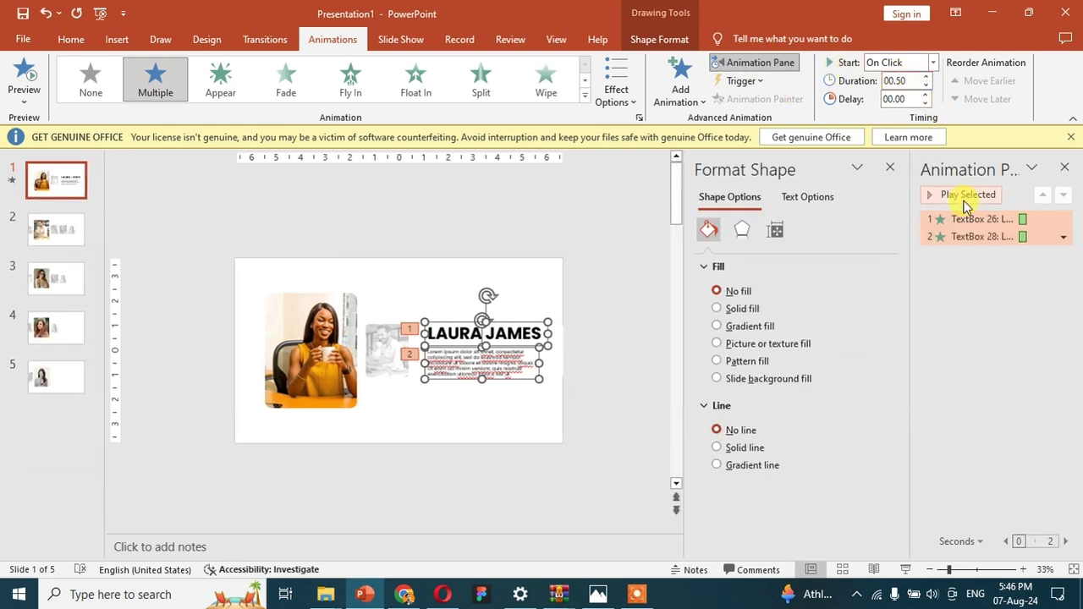
left_click(933, 63)
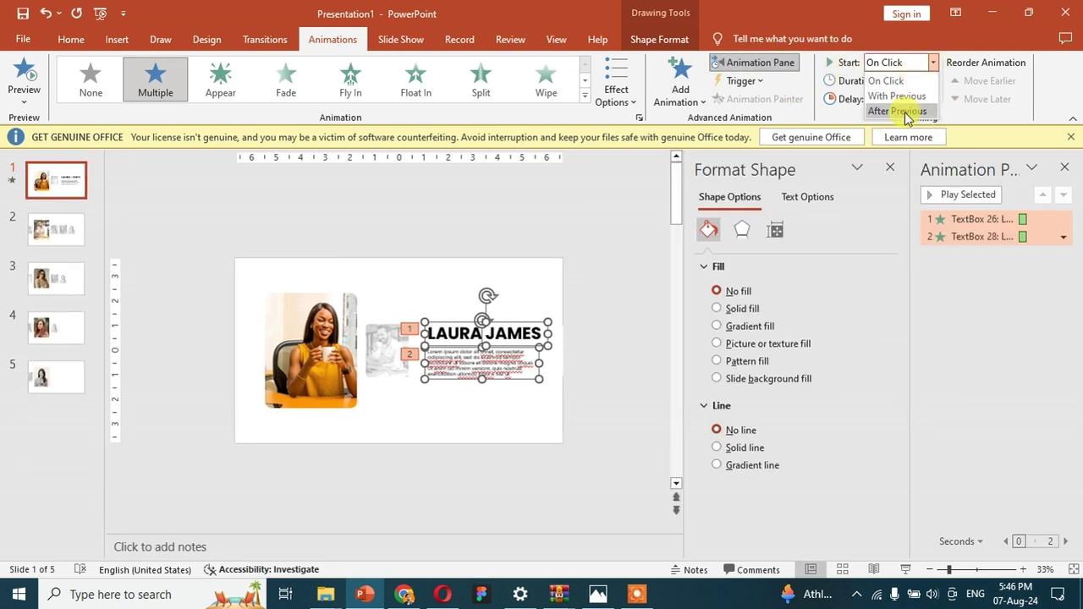
left_click(906, 112)
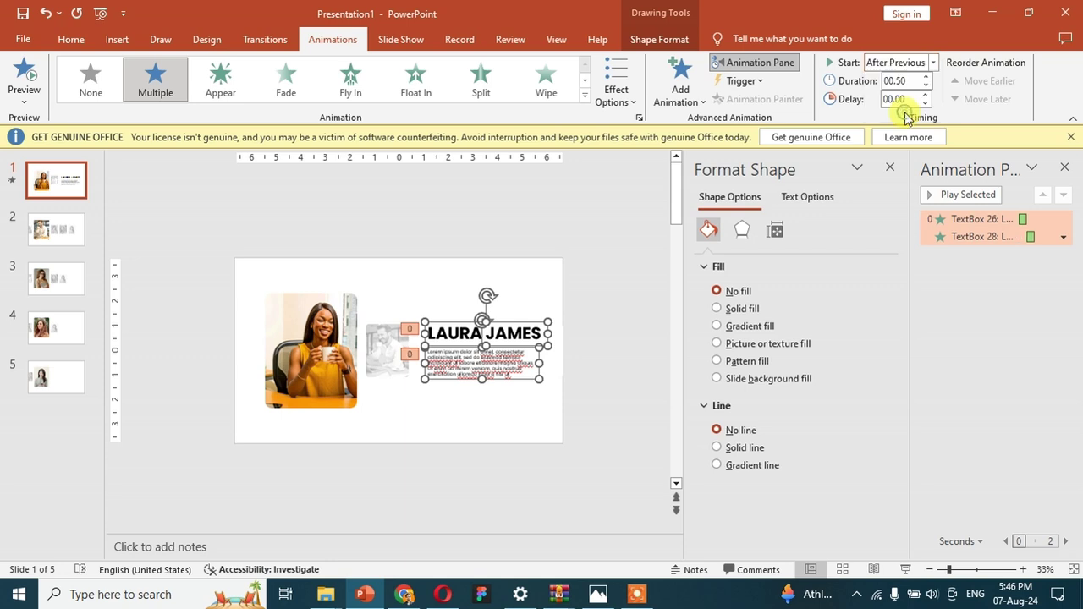
On slide 2, send the white shape backward and delete the existing heading and paragraph
left_click(667, 374)
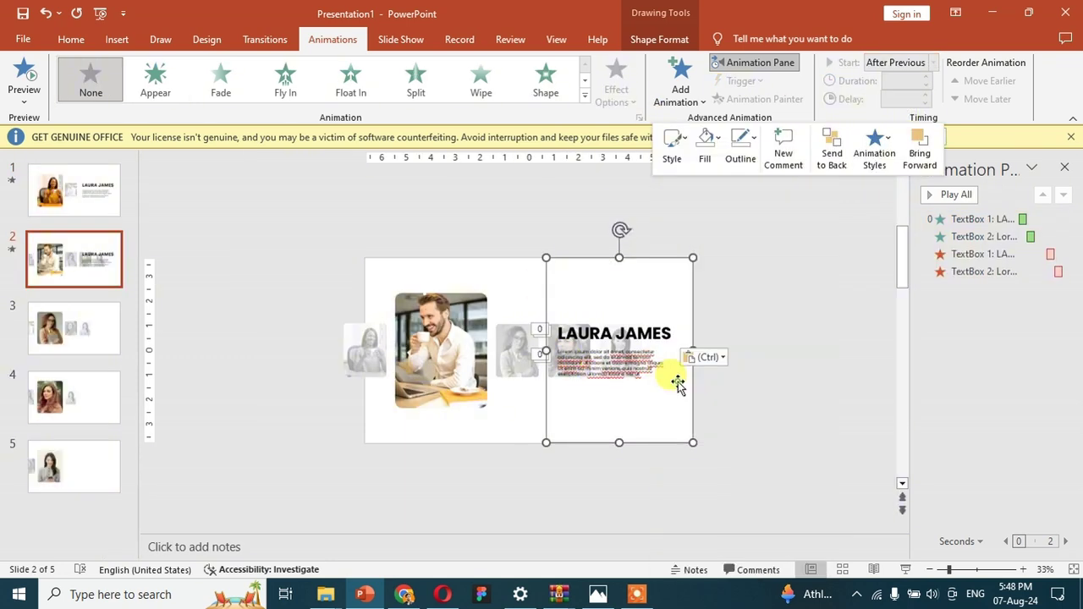
right_click(658, 317)
left_click(713, 363)
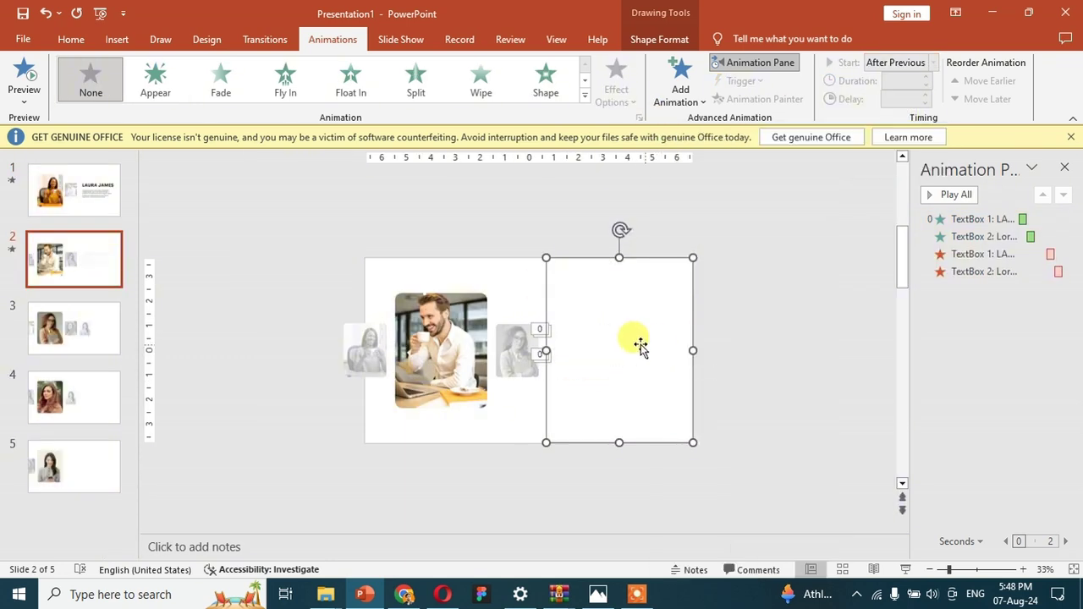
right_click(643, 349)
left_click(695, 380)
left_click(603, 343)
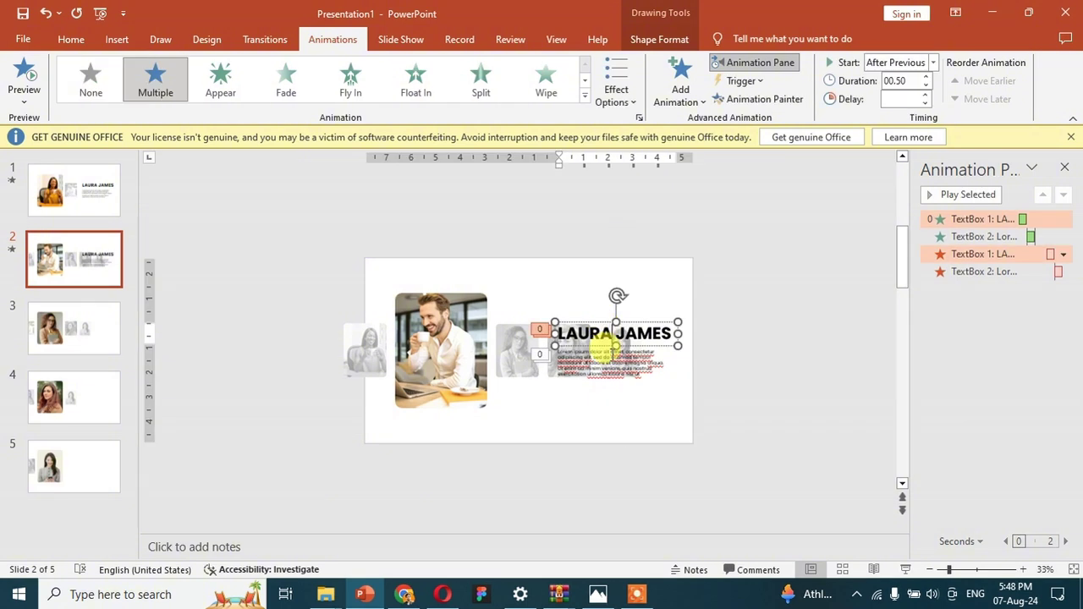
scroll(578, 355, "up", 4)
left_click(622, 404, "shift")
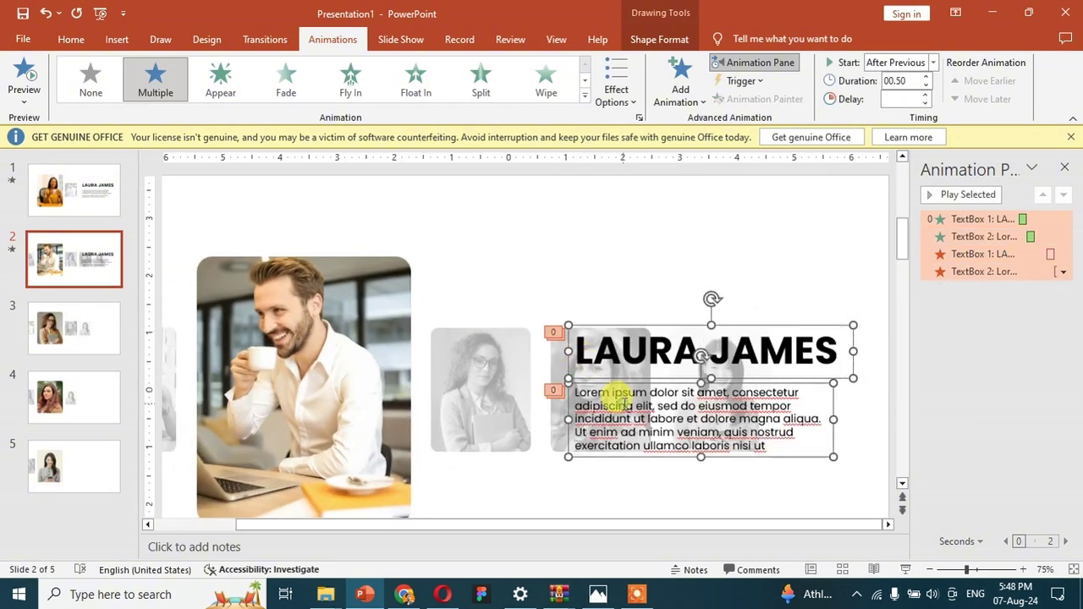
key("Delete")
Send slide 2's two faded pictures behind the white shape and paste the animated text back
left_click(645, 385)
left_click(675, 390, "shift")
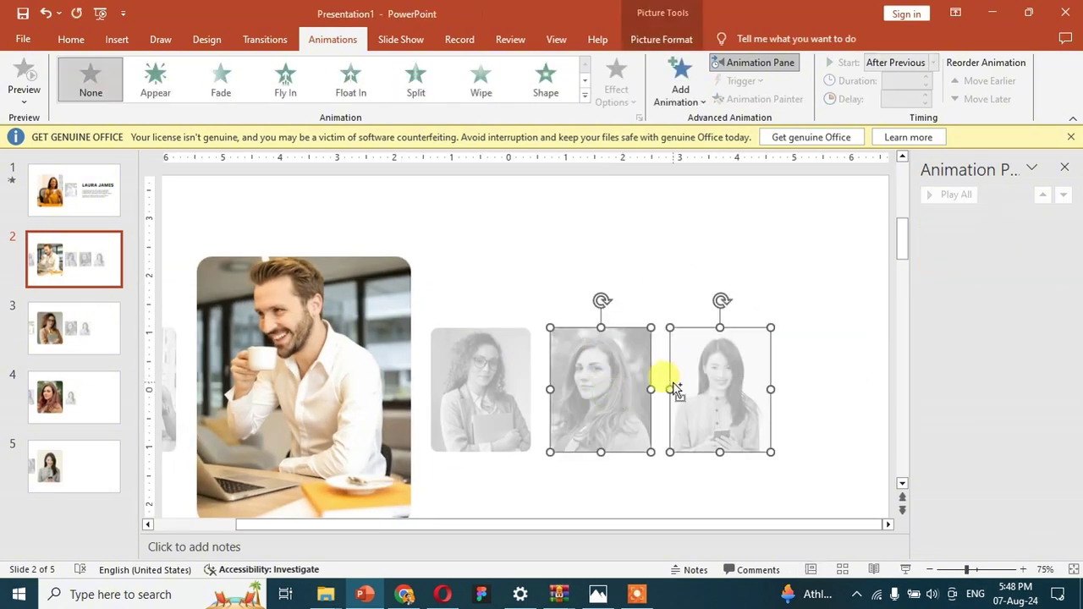
right_click(672, 385)
left_click(724, 247)
left_click(736, 291)
key("ctrl+v")
scroll(503, 318, "down", 3)
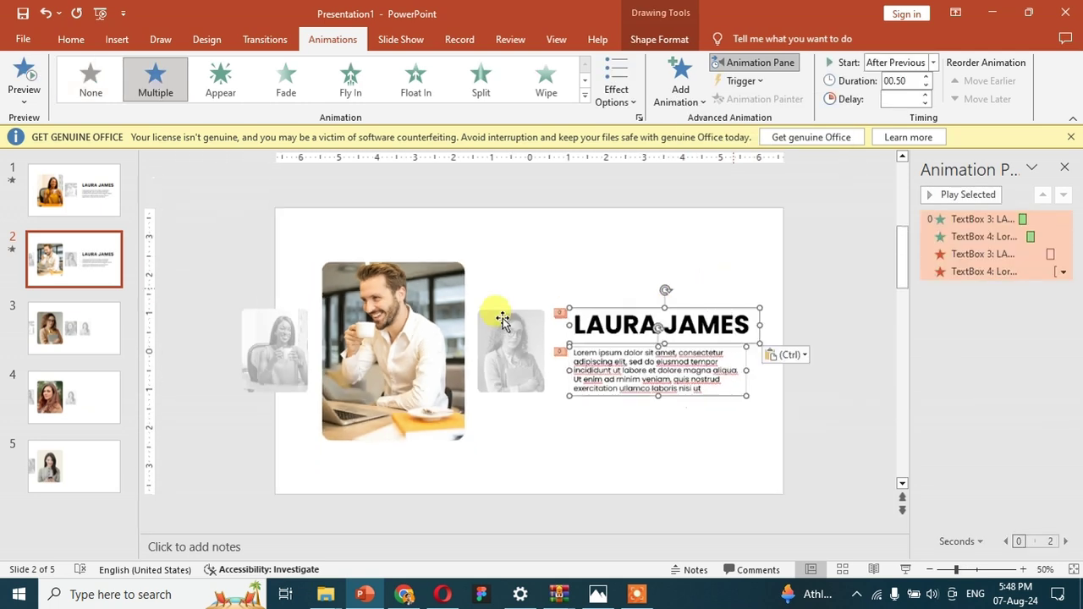
left_click(85, 317)
left_click(616, 247)
right_click(617, 247)
key("Escape")
key("ctrl+v")
left_click(90, 386)
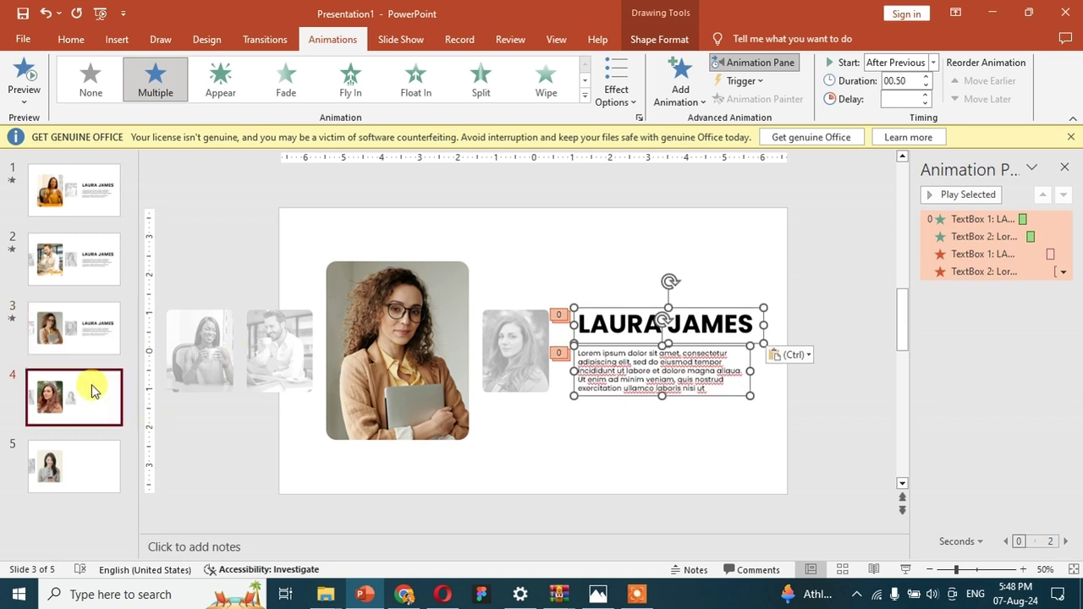
left_click(764, 286)
right_click(764, 287)
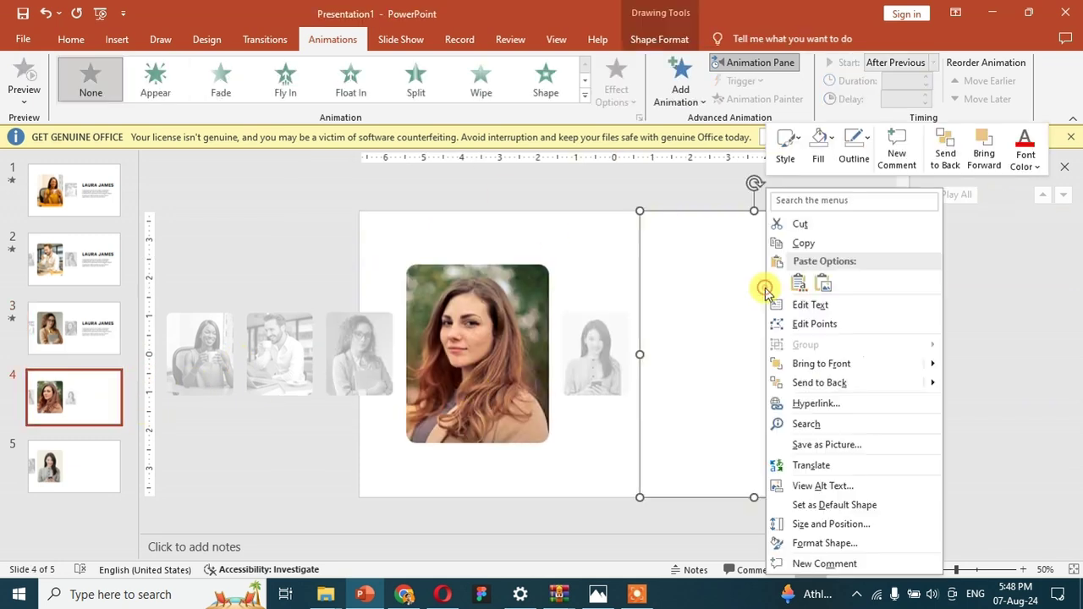
key("Escape")
key("ctrl+v")
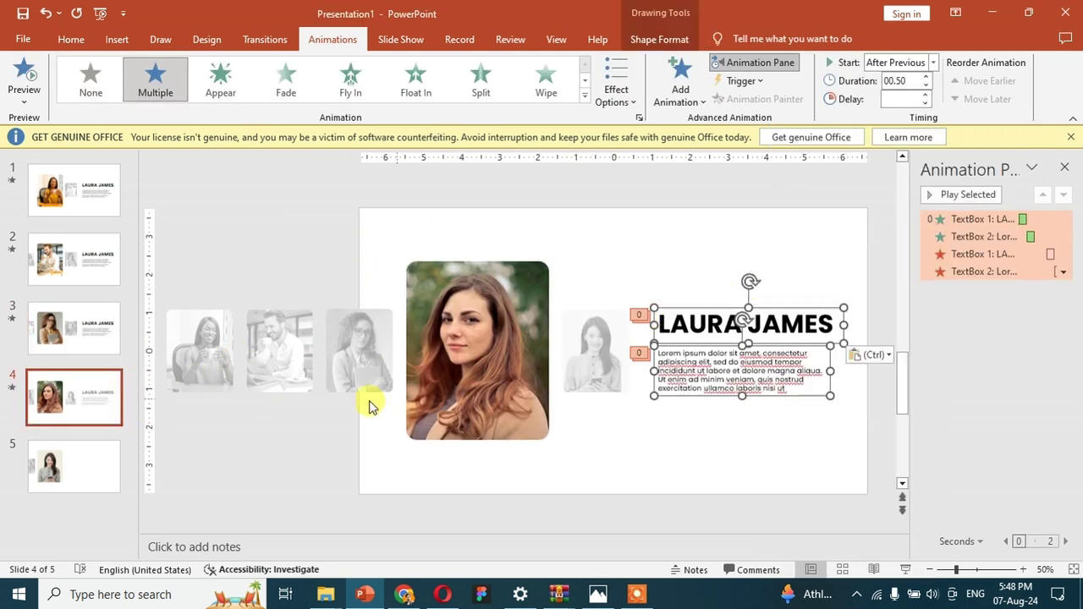
left_click(96, 452)
key("ctrl+v")
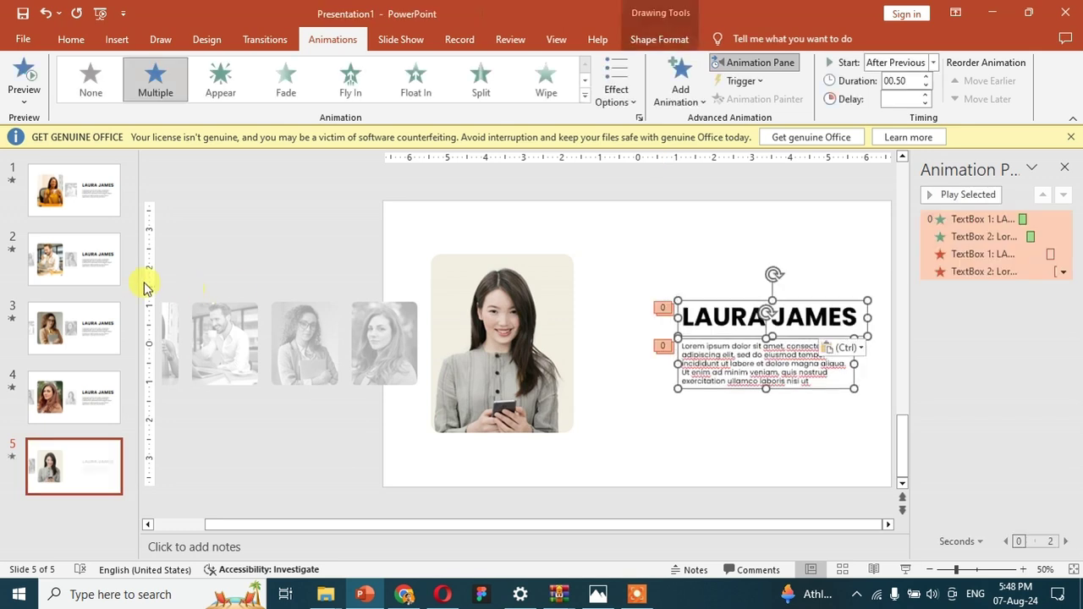
left_click(109, 271)
double_click(633, 315)
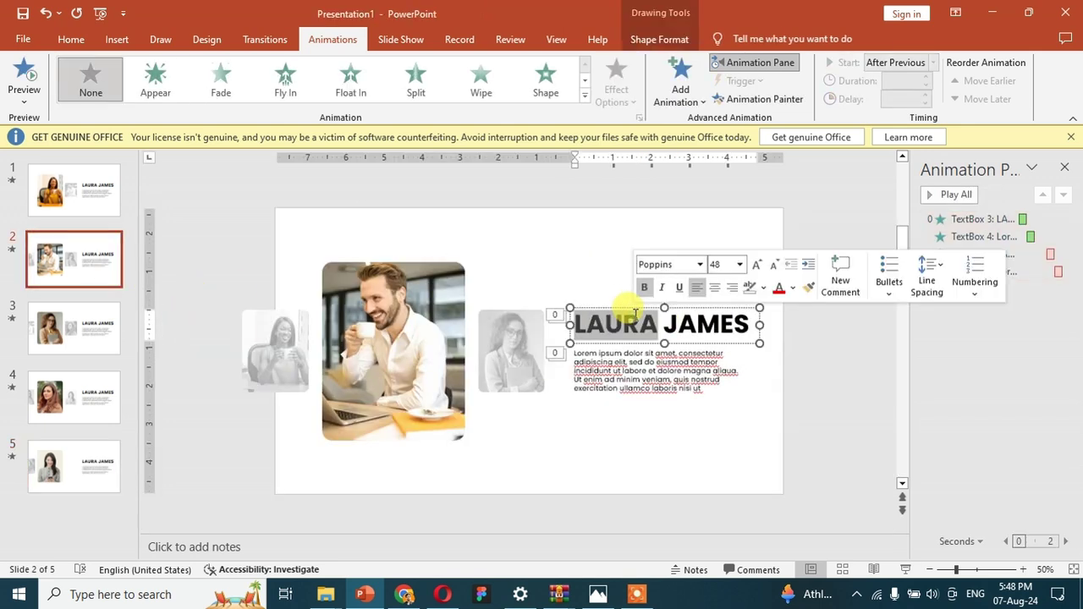
type("hE")
key("BackSpace")
key("BackSpace")
type("HENRY")
key("Delete")
key("Delete")
key("Delete")
key("Delete")
key("Delete")
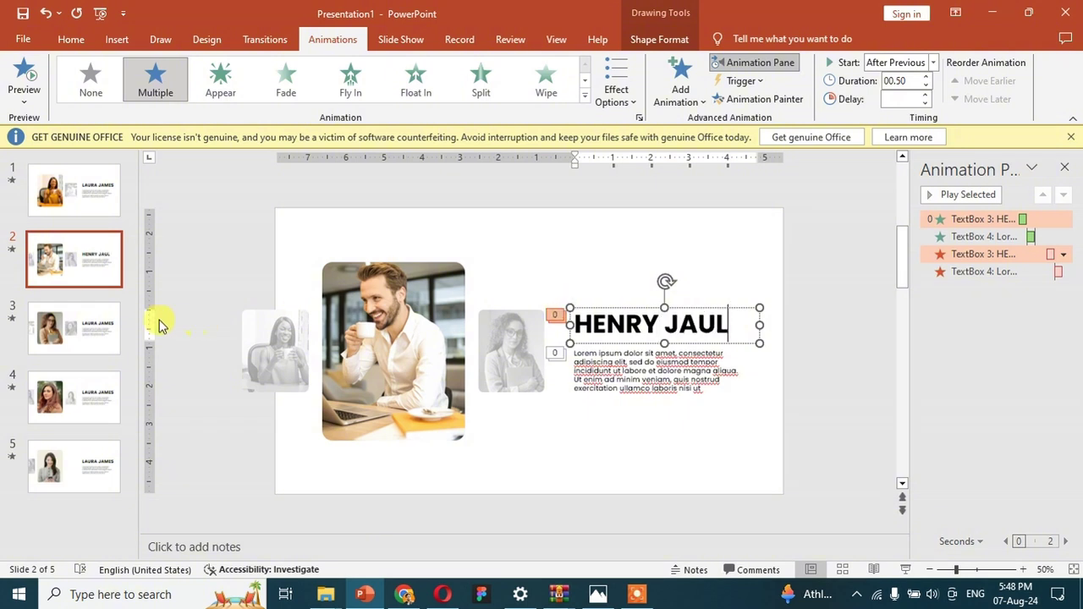
Retitle slide 3 as FILO JAMES and slide 4 as CINDA FLOW
left_click(96, 334)
double_click(599, 326)
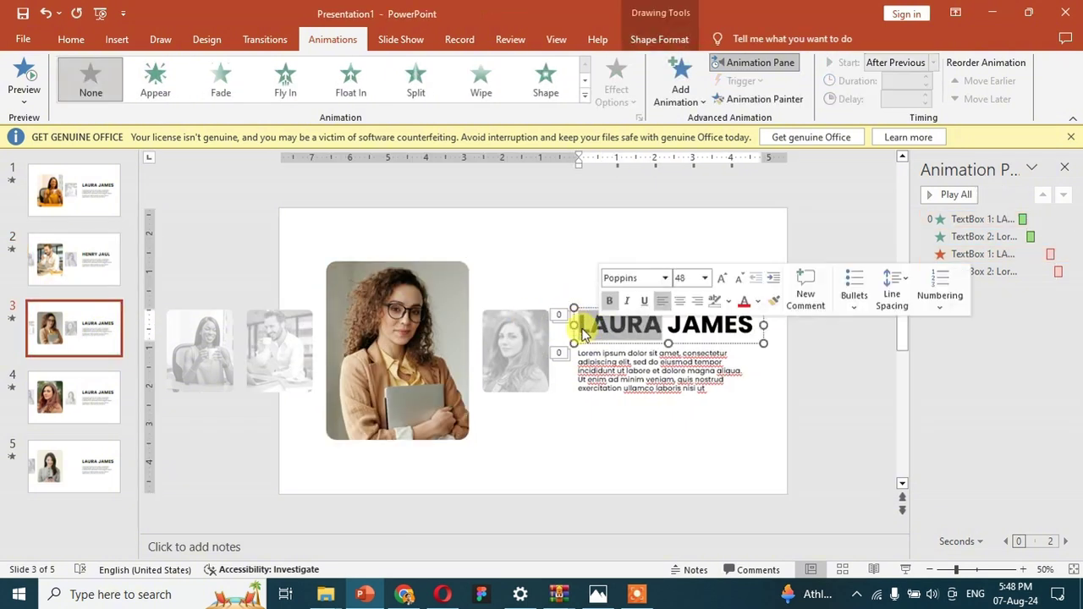
type("FILO")
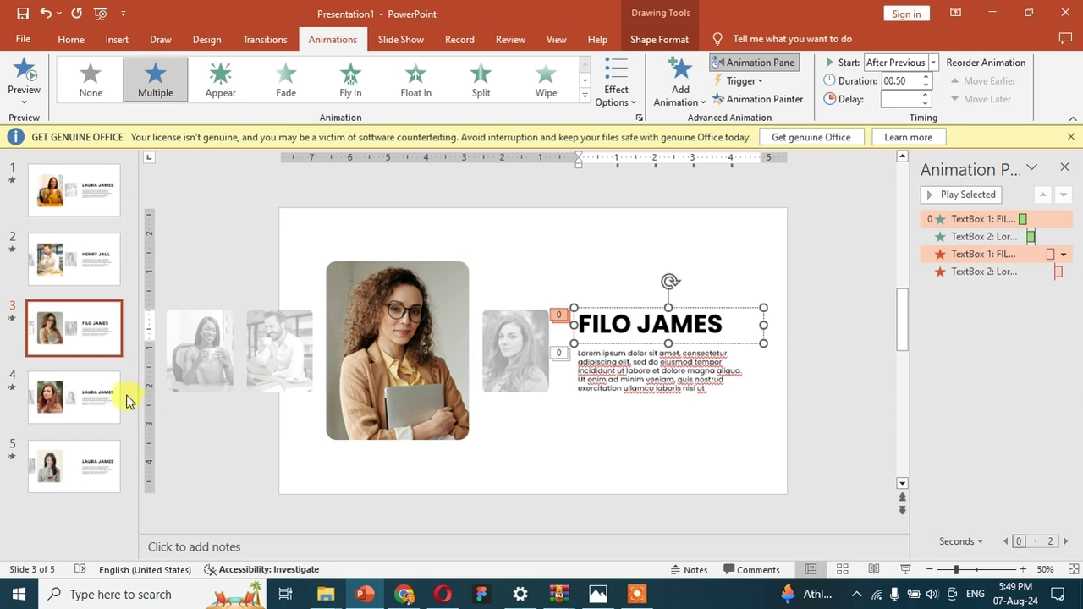
left_click(127, 401)
triple_click(662, 326)
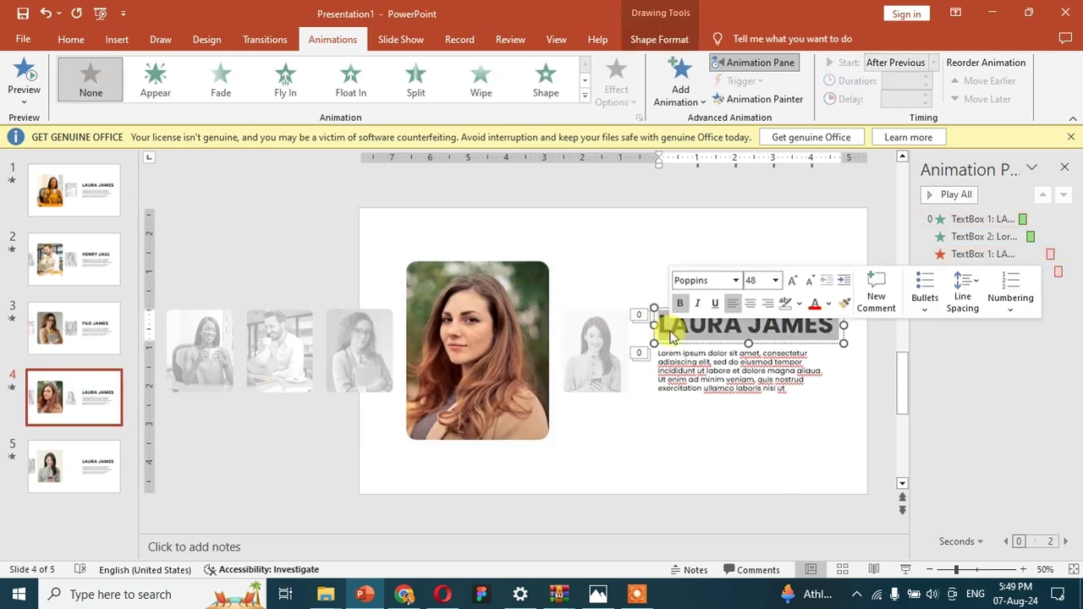
type("CINDA FLOW")
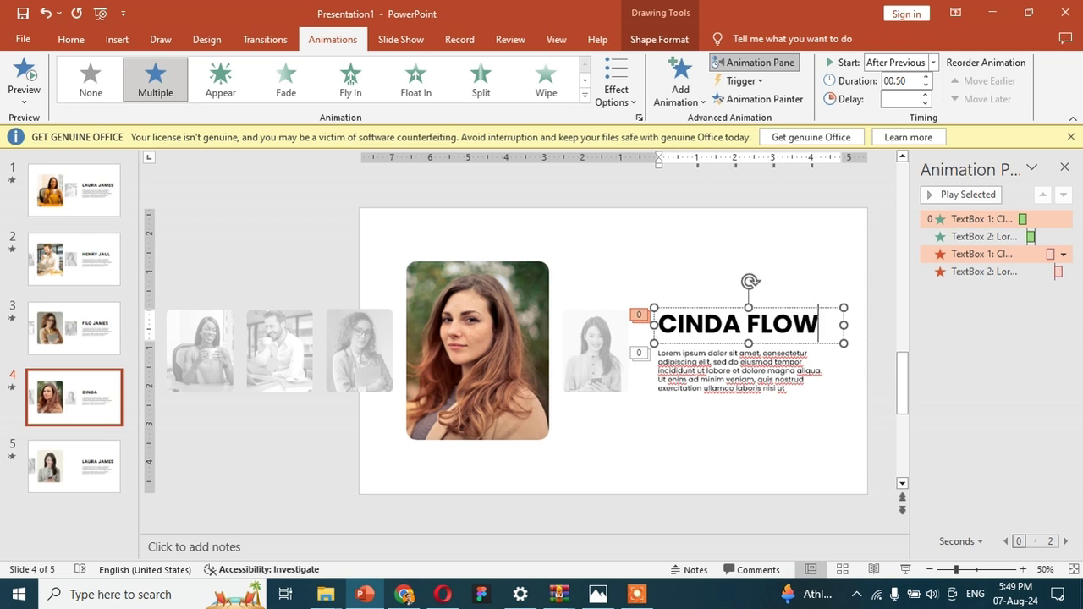
Begin retitling slide 5's heading by typing 'JAMISE' over it
left_click(53, 483)
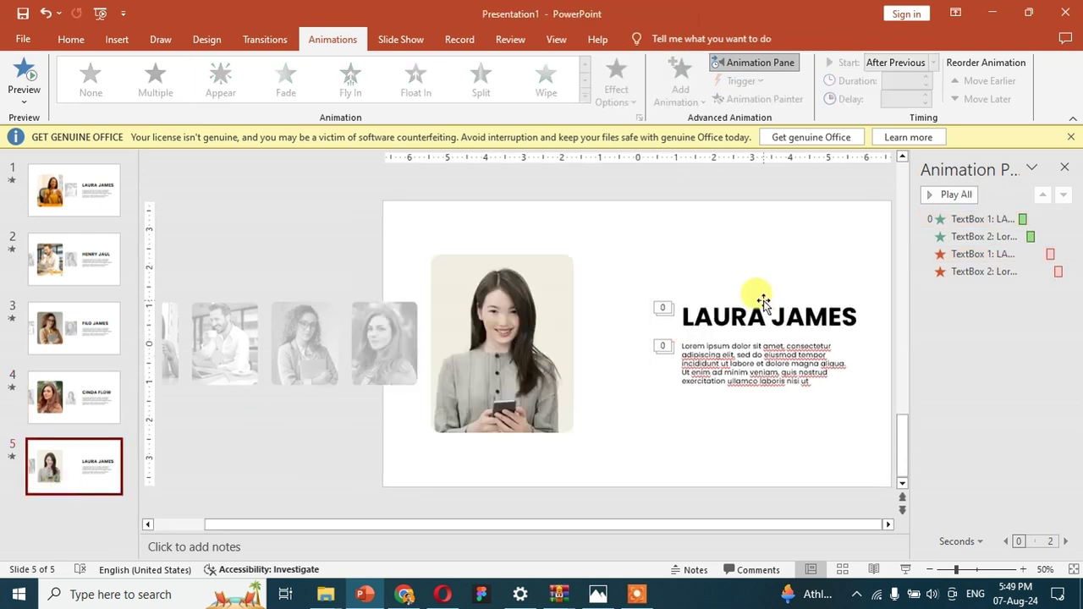
triple_click(718, 317)
type("JAMISE")
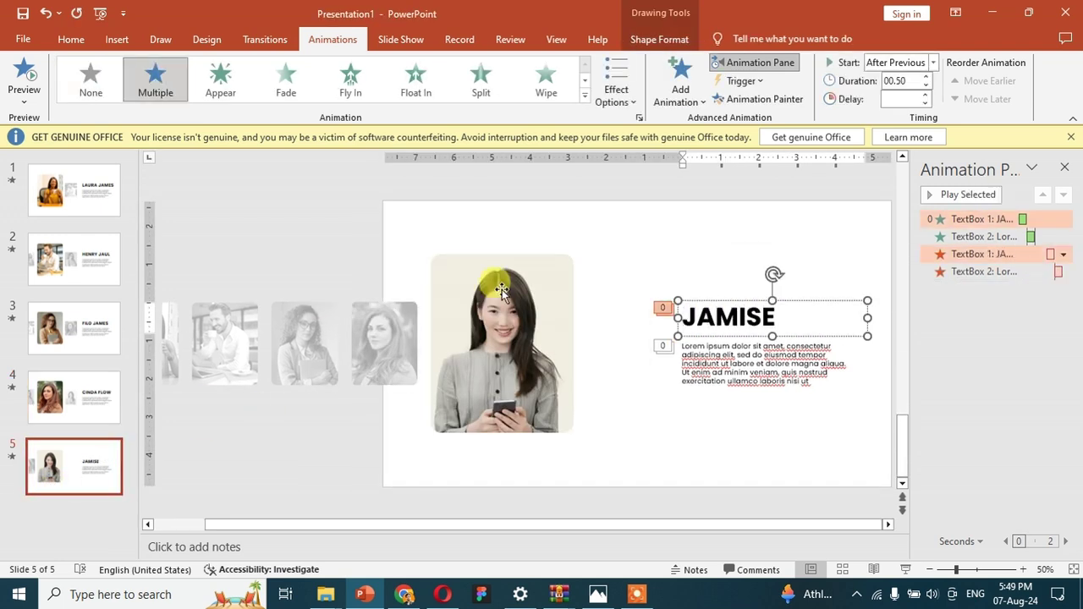
left_click(351, 222)
Give slides 1–5 the Morph transition, then play the slide show from slide 1
left_click(73, 206)
left_click(79, 251, "ctrl")
left_click(80, 316, "ctrl")
left_click(73, 382, "ctrl")
left_click(72, 448, "ctrl")
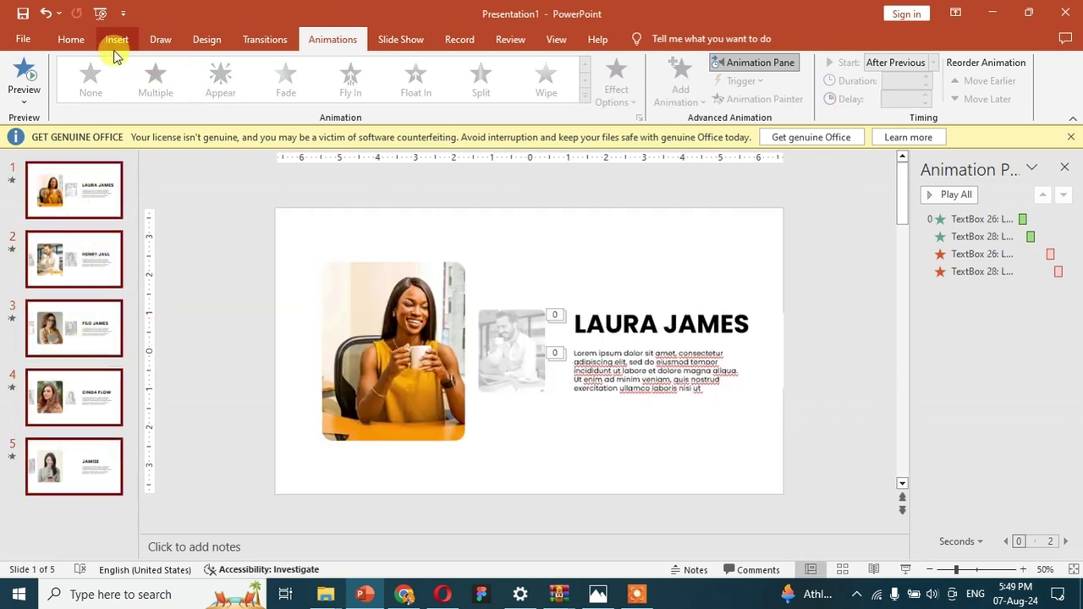
left_click(267, 39)
left_click(163, 81)
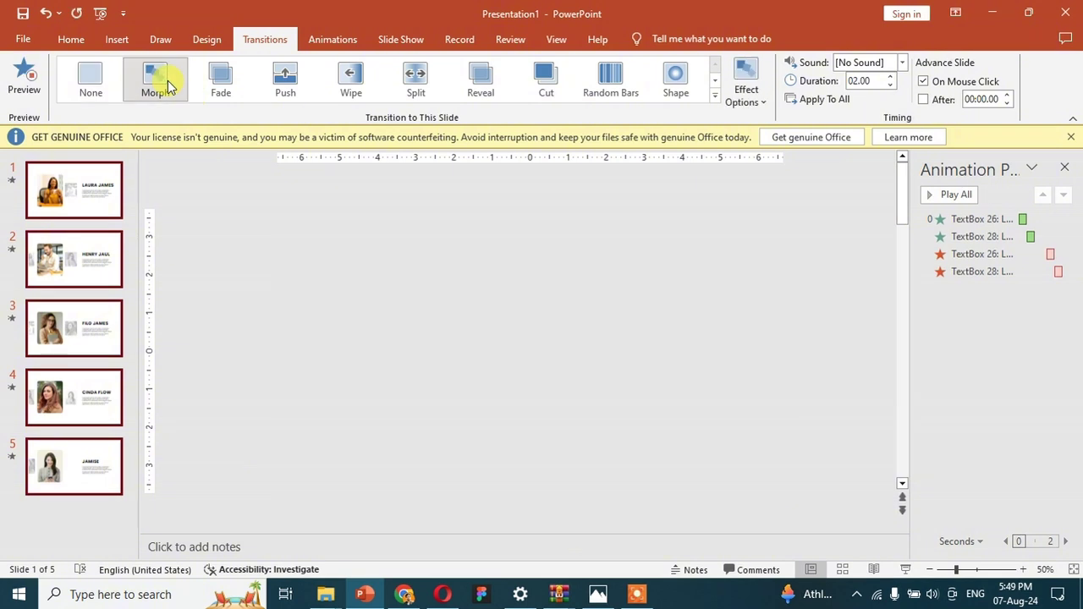
left_click(102, 186)
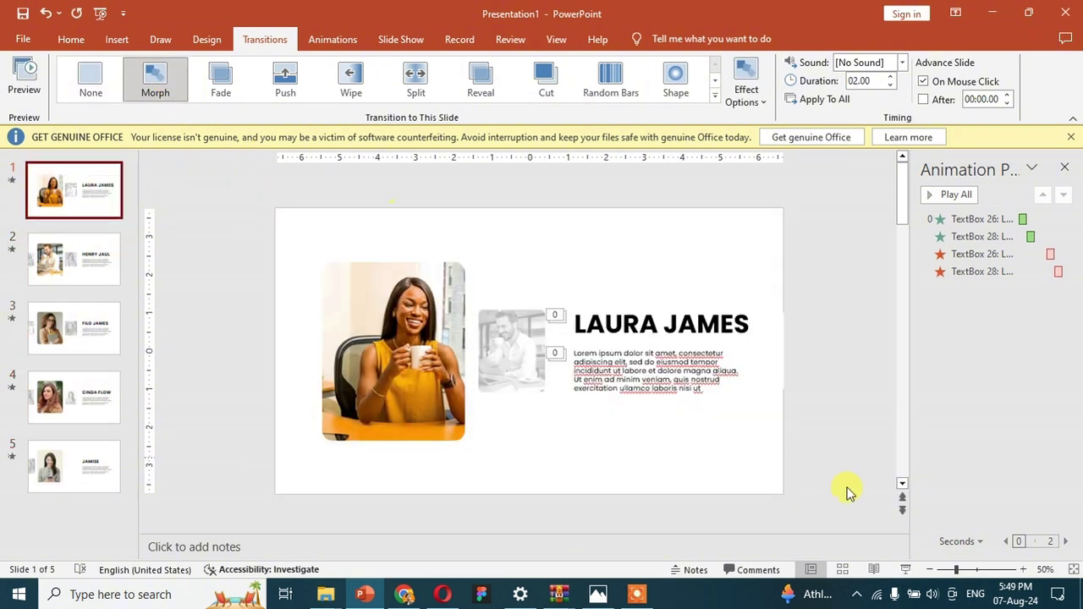
left_click(905, 568)
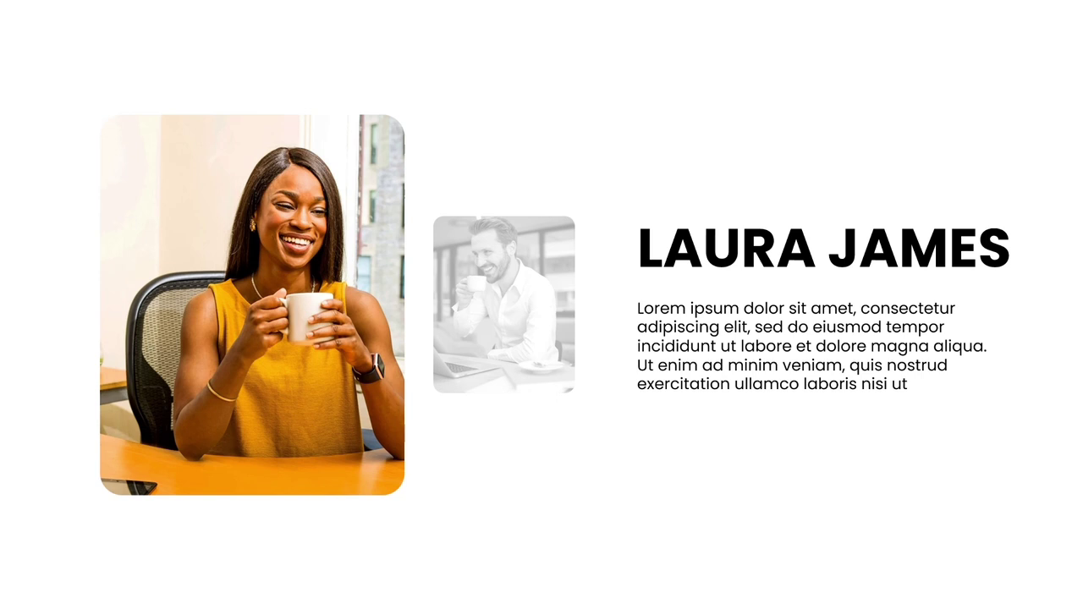
key("Right")
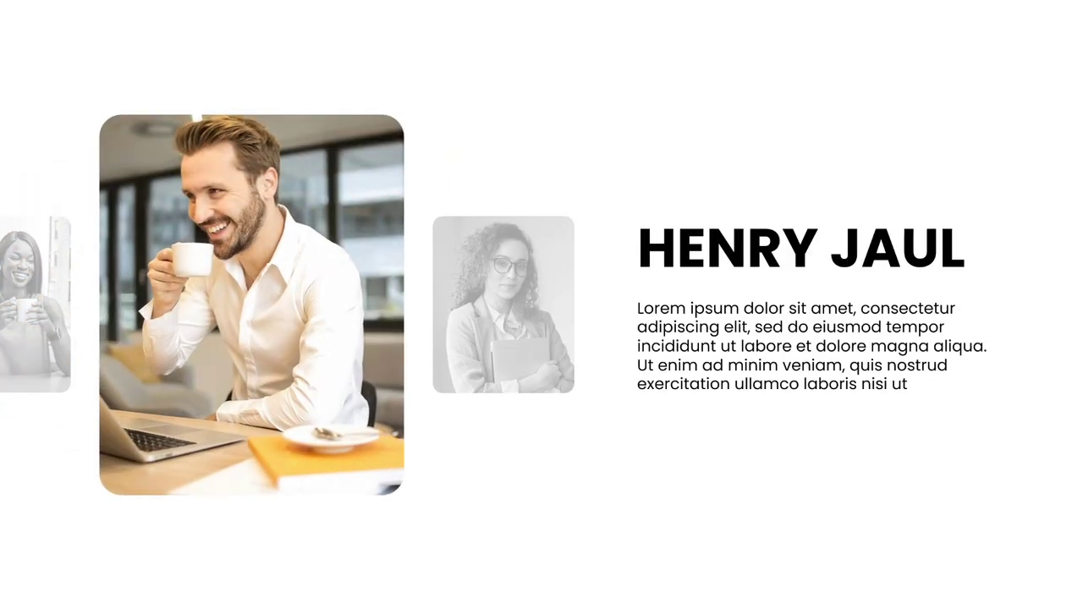
key("Right")
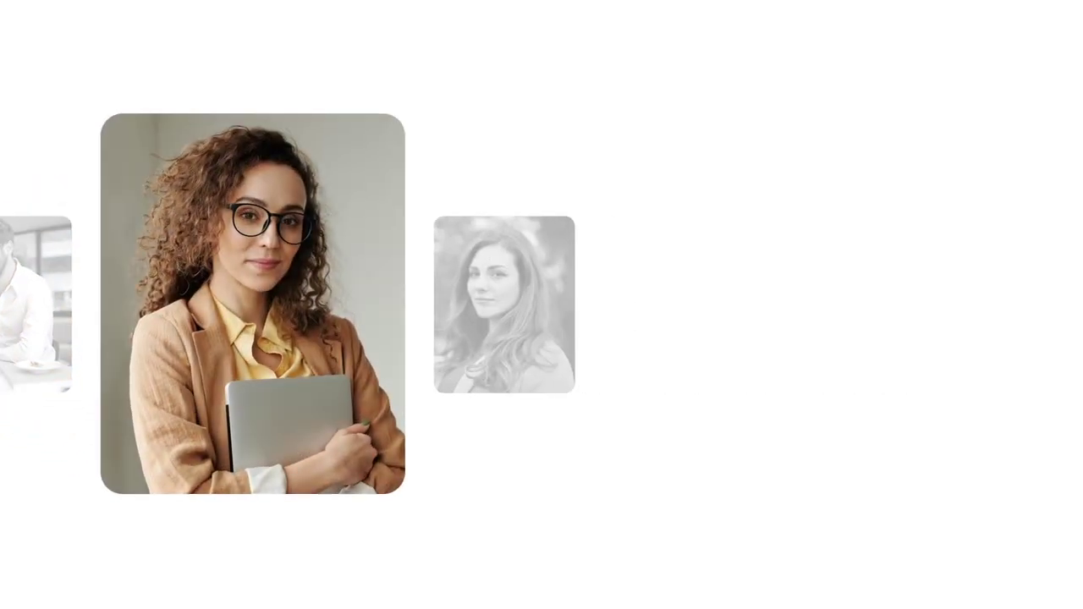
key("Right")
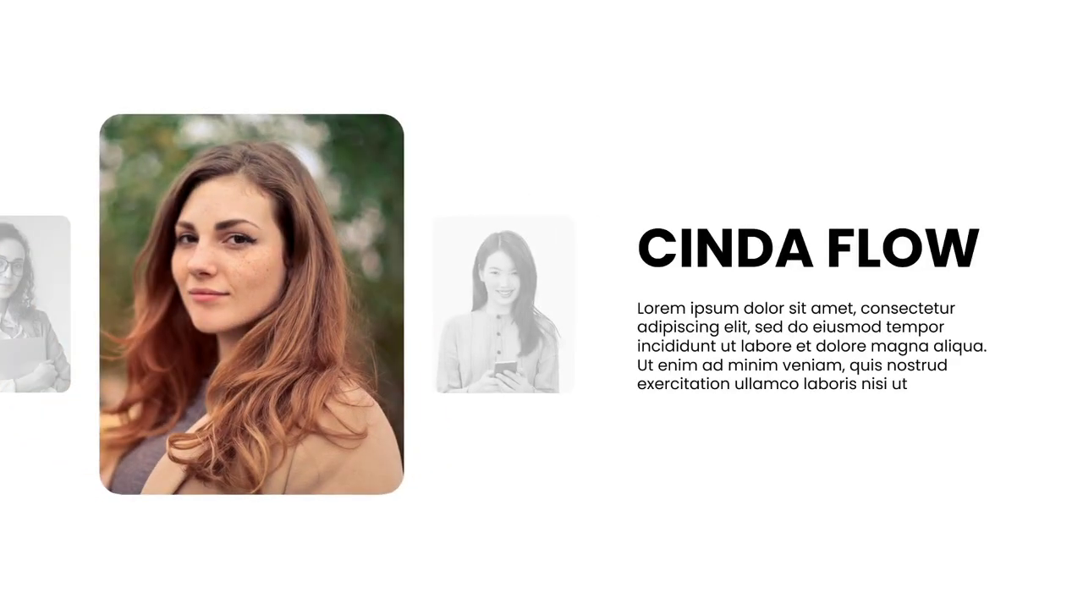
key("Right")
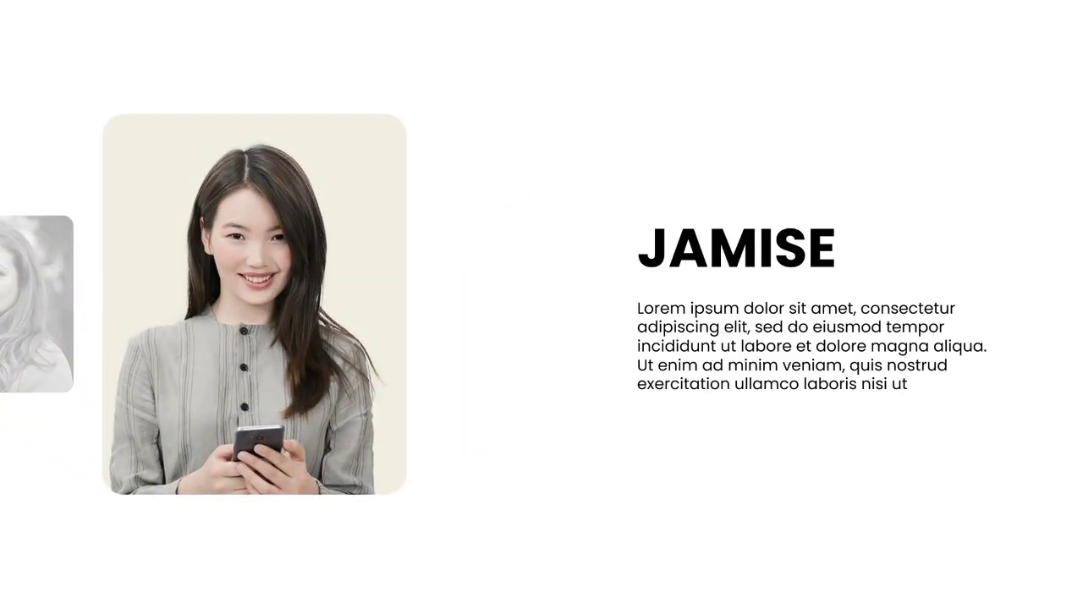